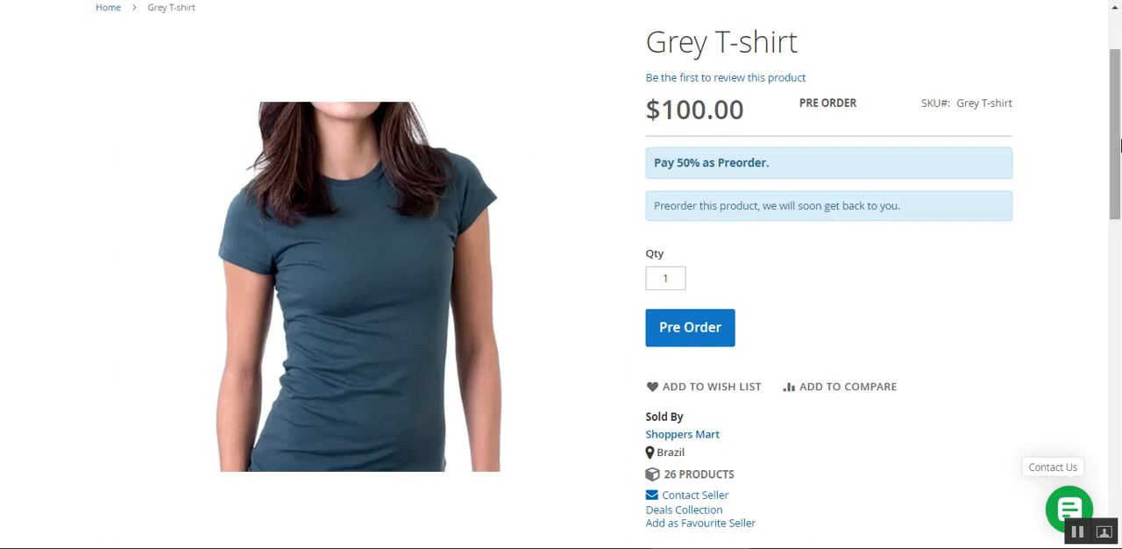
Pre-order one Grey T-shirt from its product page
scroll(1119, 97, "up", 3)
left_click_drag(1119, 94, 1120, 134)
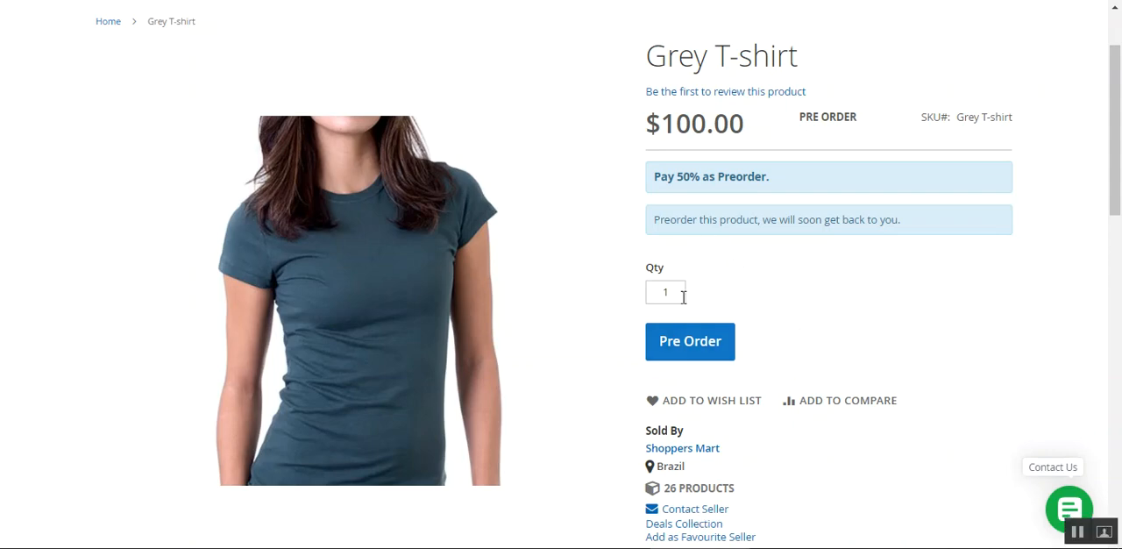
scroll(732, 363, "up", 1)
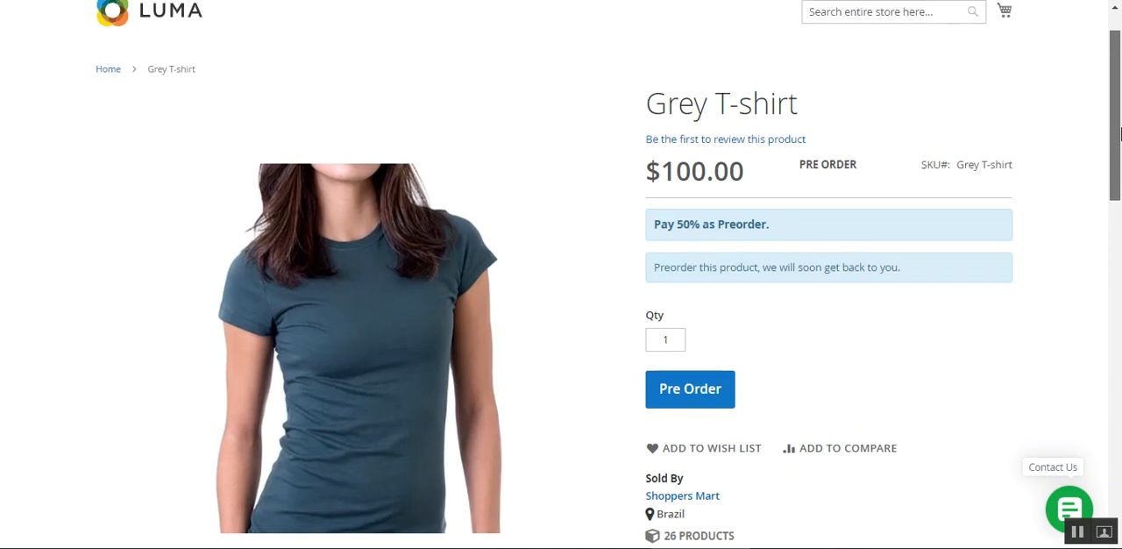
left_click_drag(1116, 153, 1117, 158)
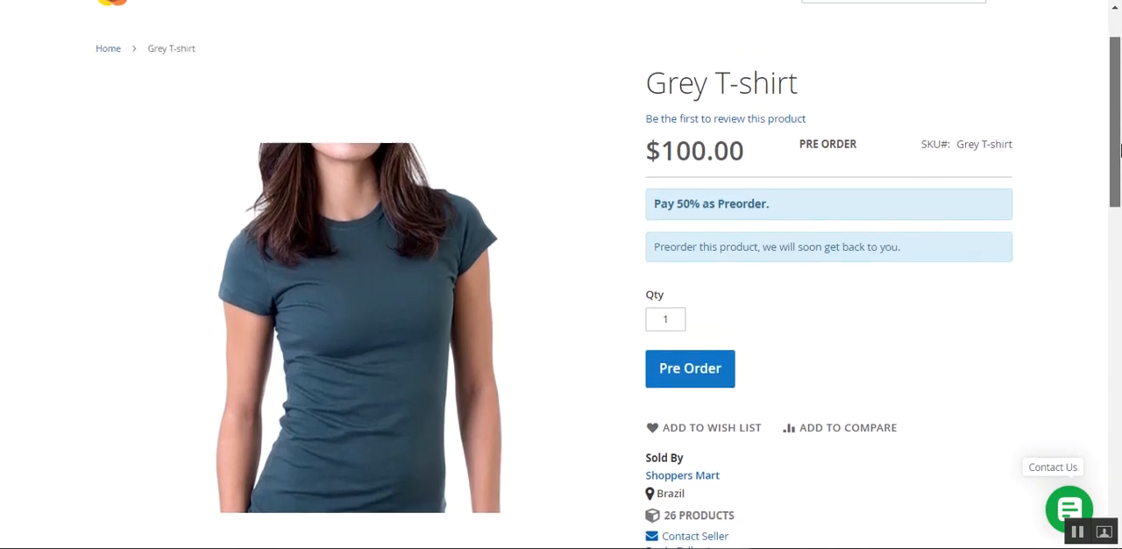
left_click(698, 380)
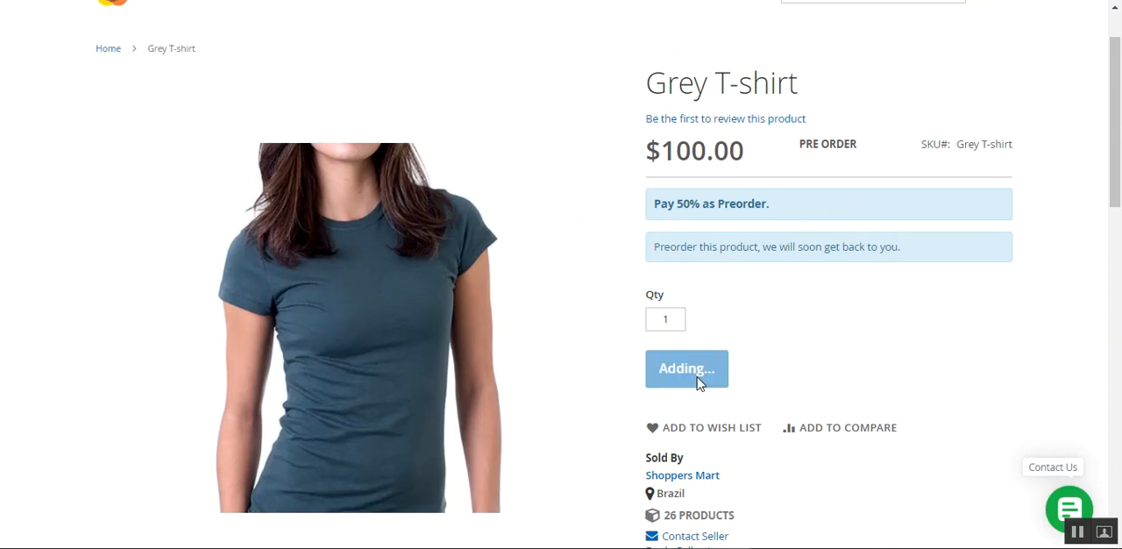
Sign in to the store with the customer account
scroll(651, 386, "up", 1)
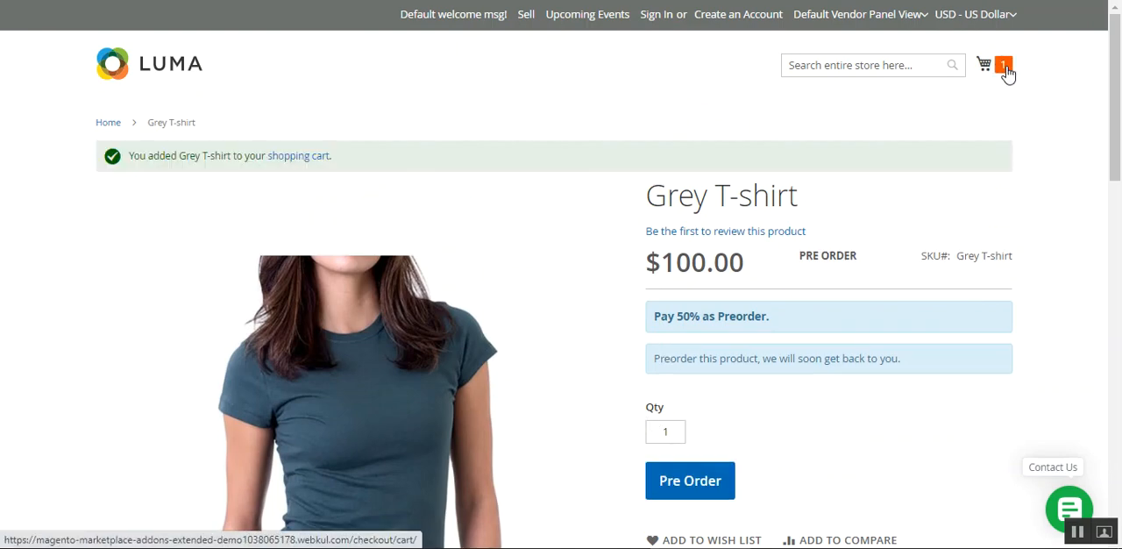
left_click(647, 18)
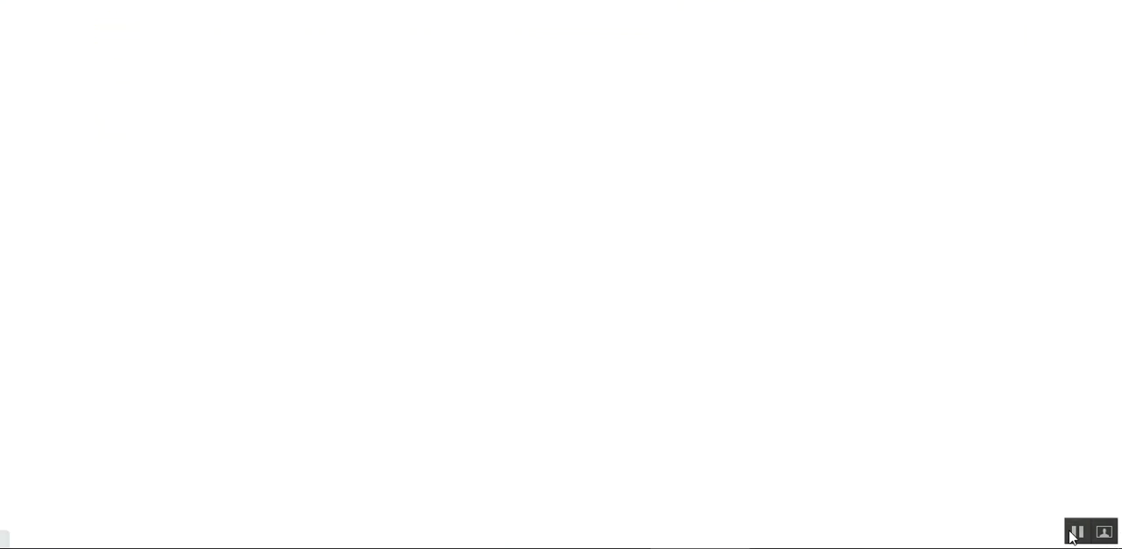
left_click(113, 416)
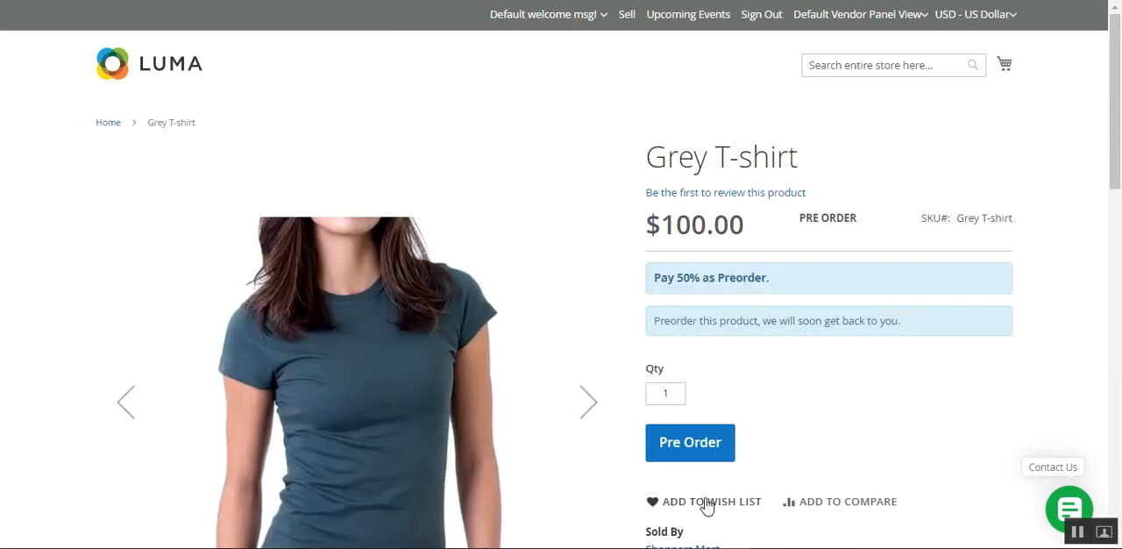
Pre-order the Grey T-shirt while signed in and check the partial payment note on its page
left_click(689, 450)
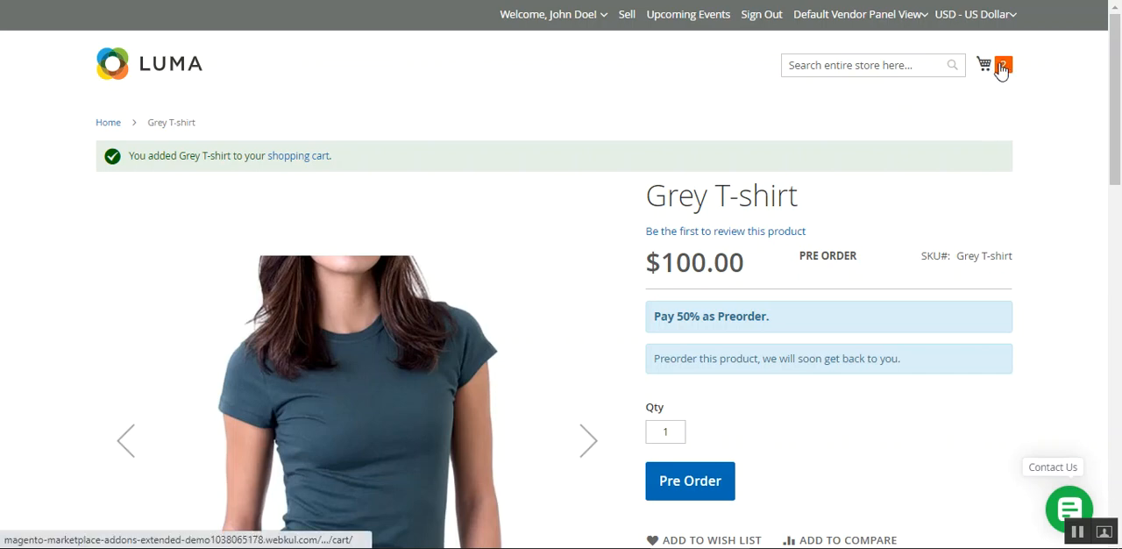
left_click_drag(666, 318, 769, 318)
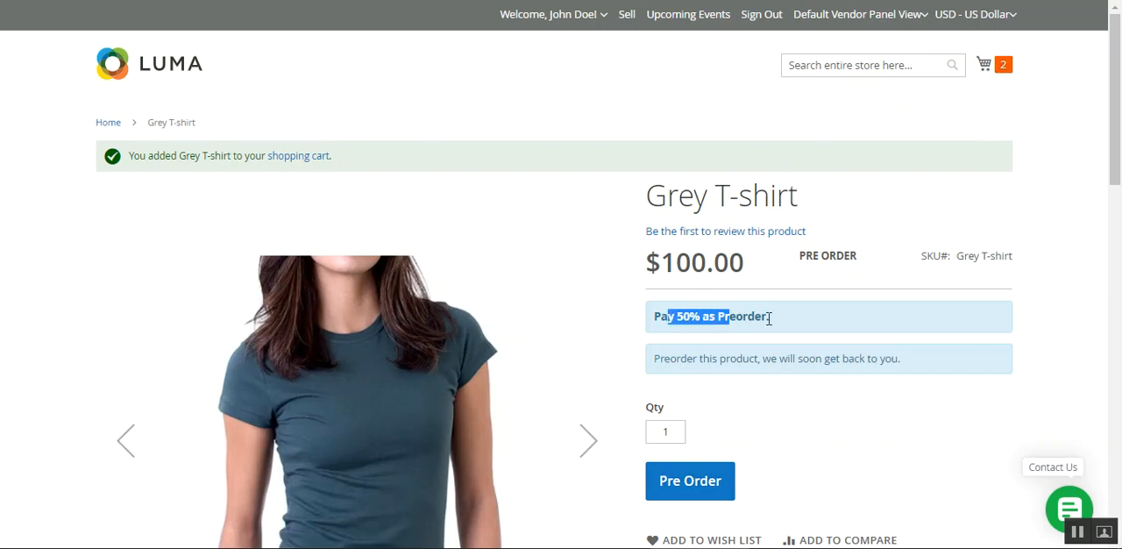
left_click(769, 319)
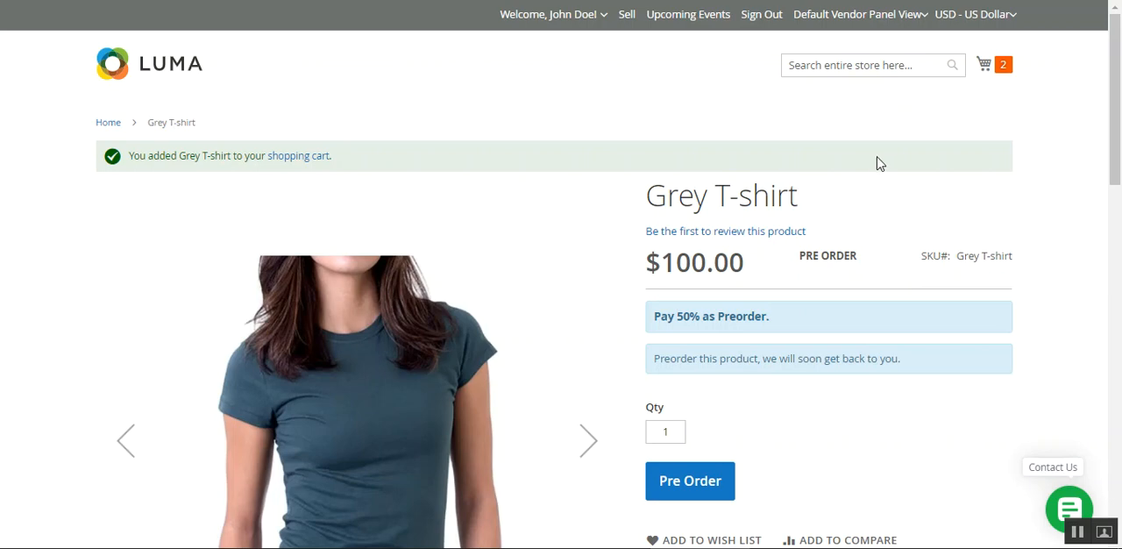
Update the Grey T-shirt's quantity in the mini cart to 1
left_click(1006, 74)
double_click(849, 259)
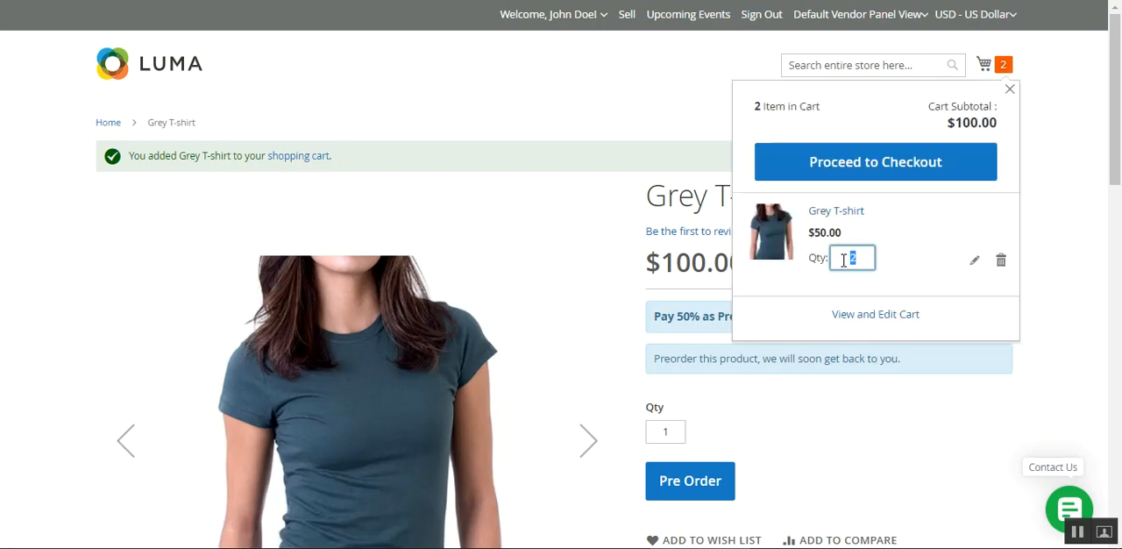
type("1")
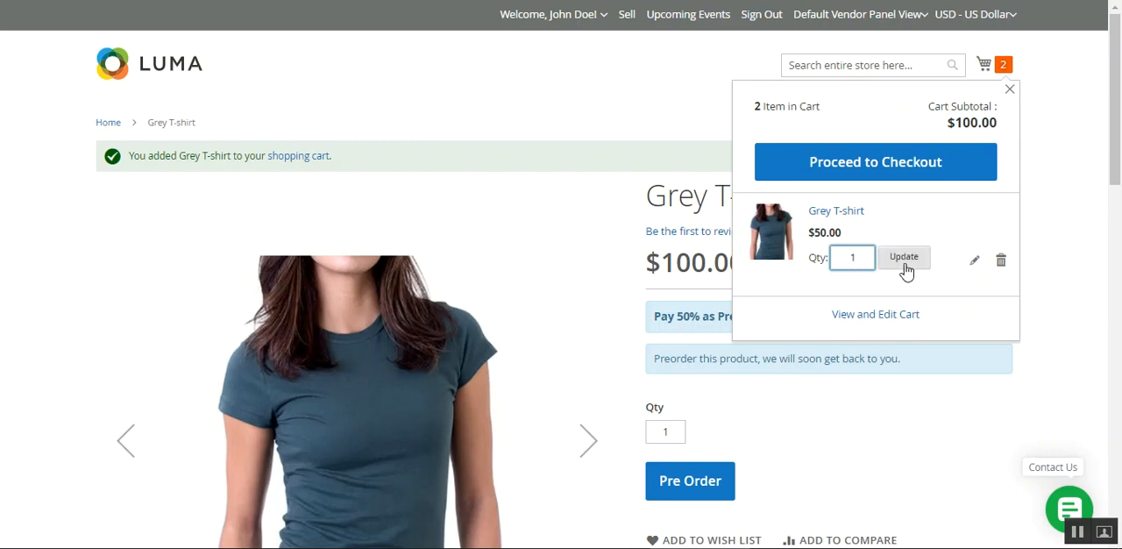
left_click(903, 259)
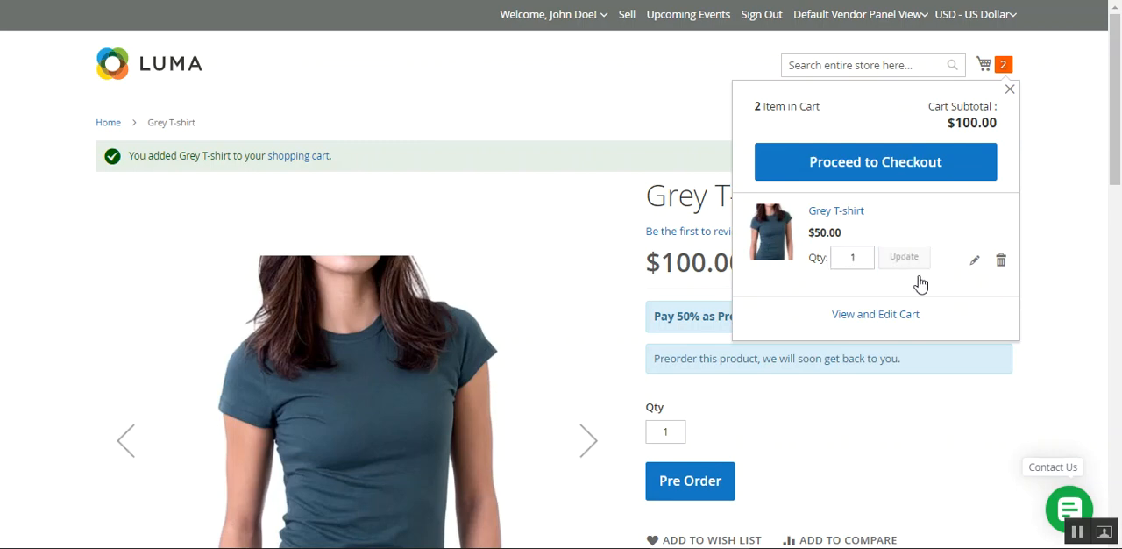
Proceed to checkout with the cart and show the item details in the order summary
left_click(889, 173)
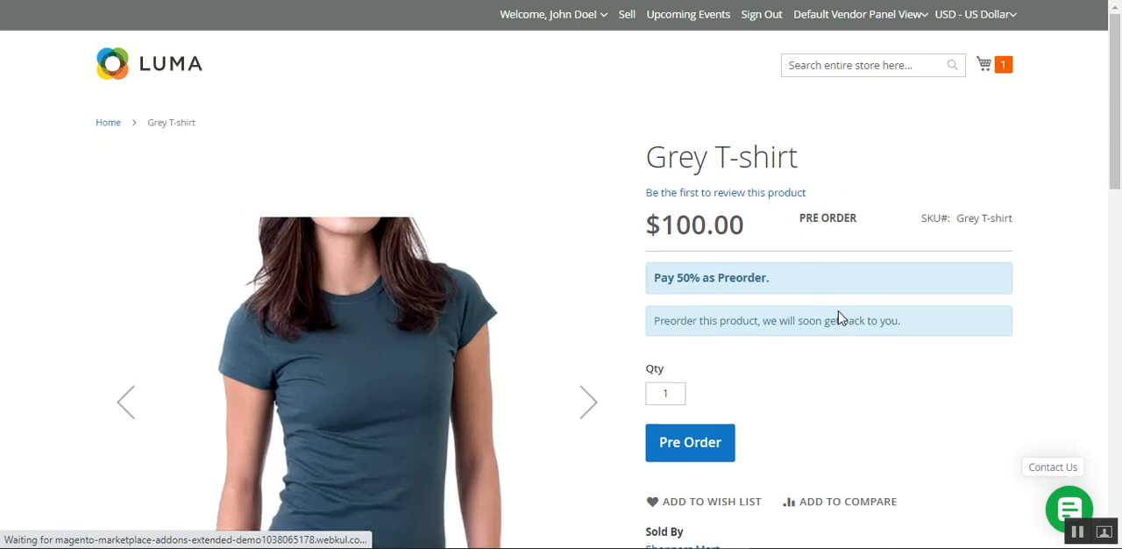
left_click(1004, 69)
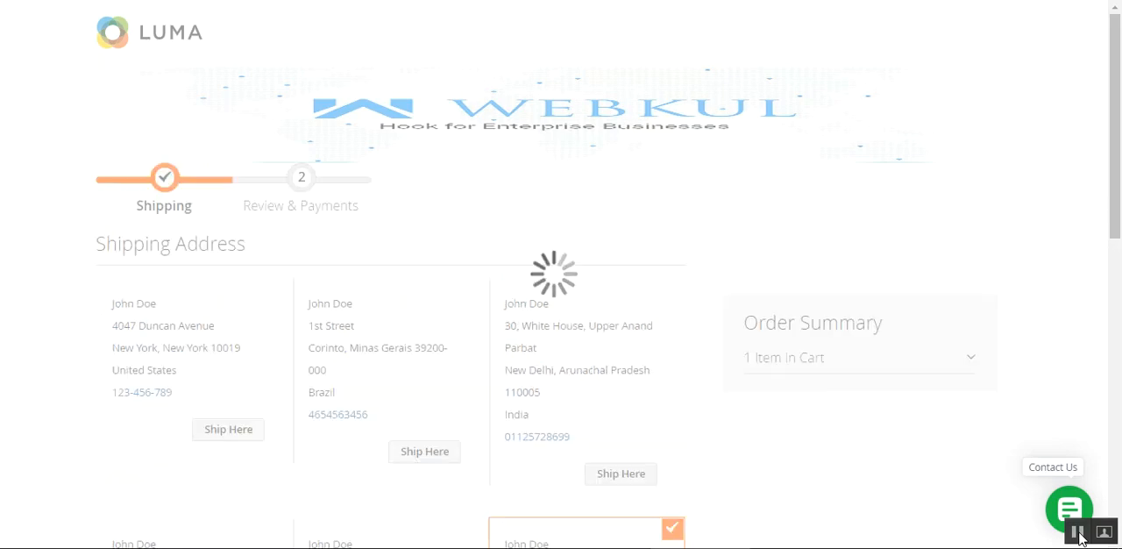
left_click(919, 359)
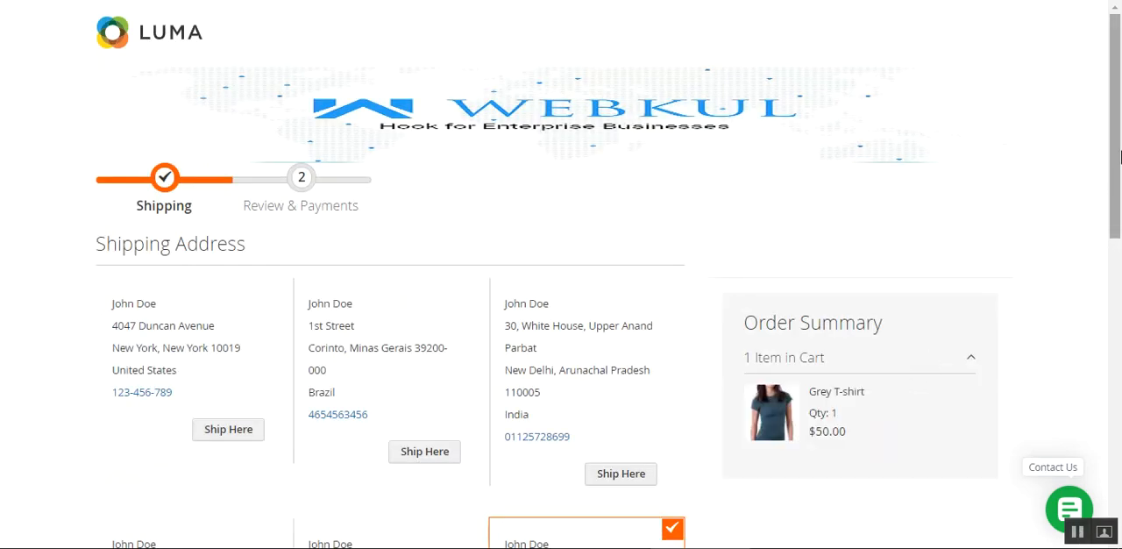
Keep the preselected shipping address, choose the PAC Frenet Shipping method and continue to payment
left_click_drag(1118, 163, 1081, 365)
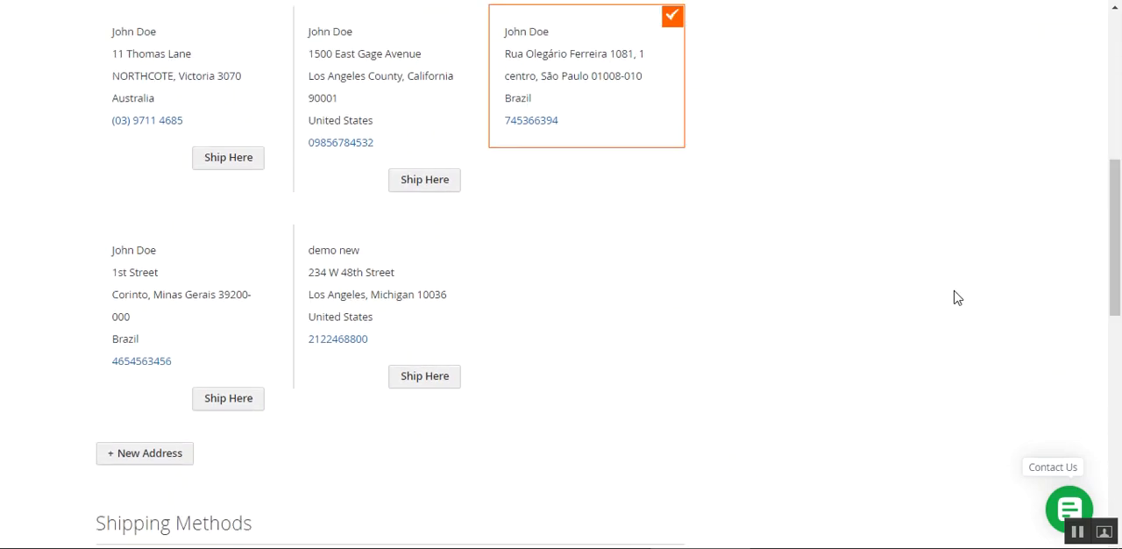
scroll(475, 406, "down", 2)
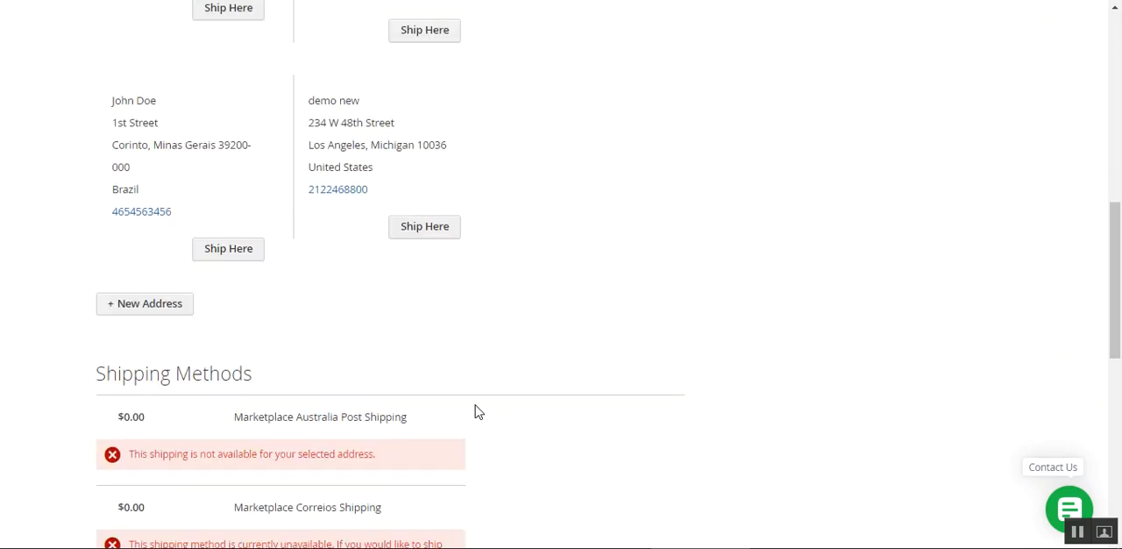
scroll(475, 406, "up", 1)
left_click_drag(1118, 217, 1106, 412)
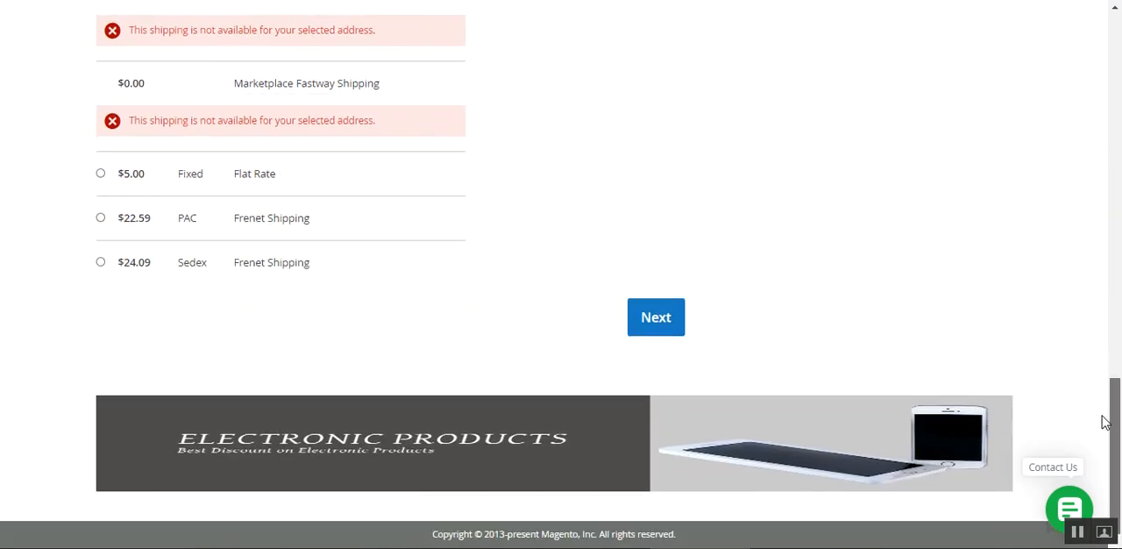
left_click(100, 217)
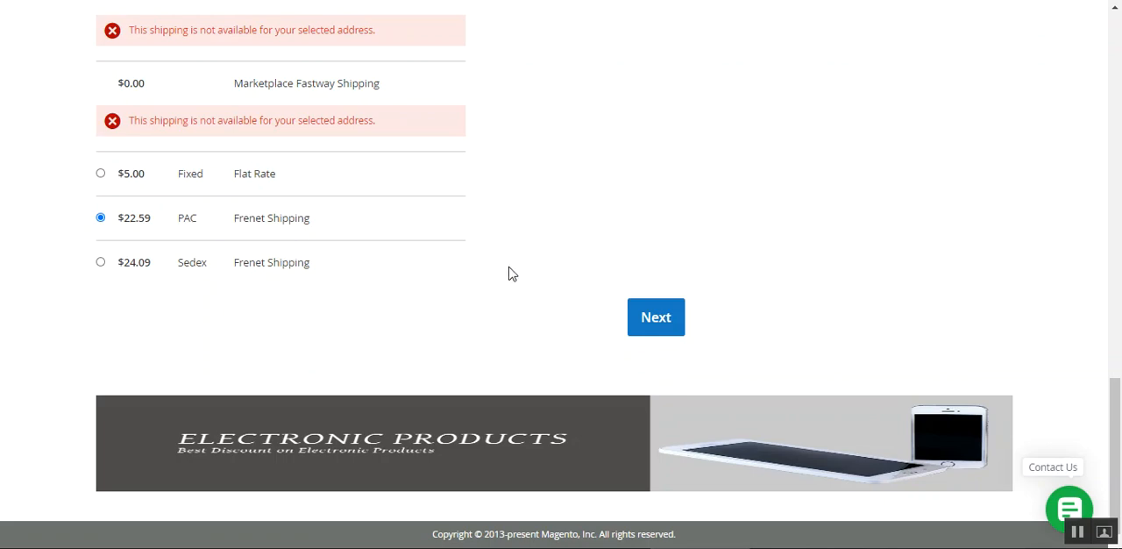
left_click(654, 325)
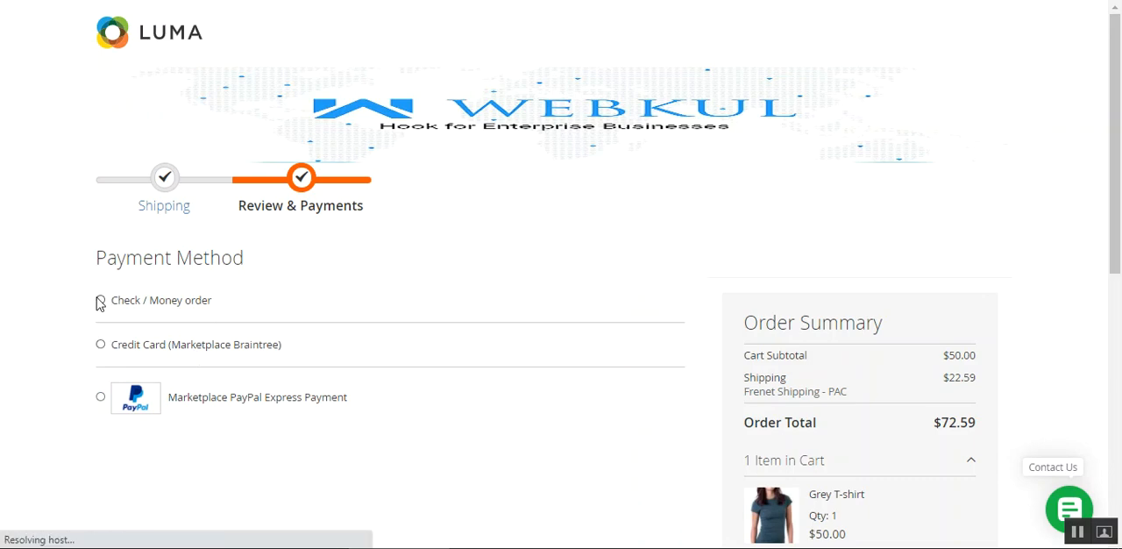
Choose Check / Money order as the payment method and place the order
left_click(99, 299)
scroll(659, 399, "down", 1)
scroll(652, 359, "down", 2)
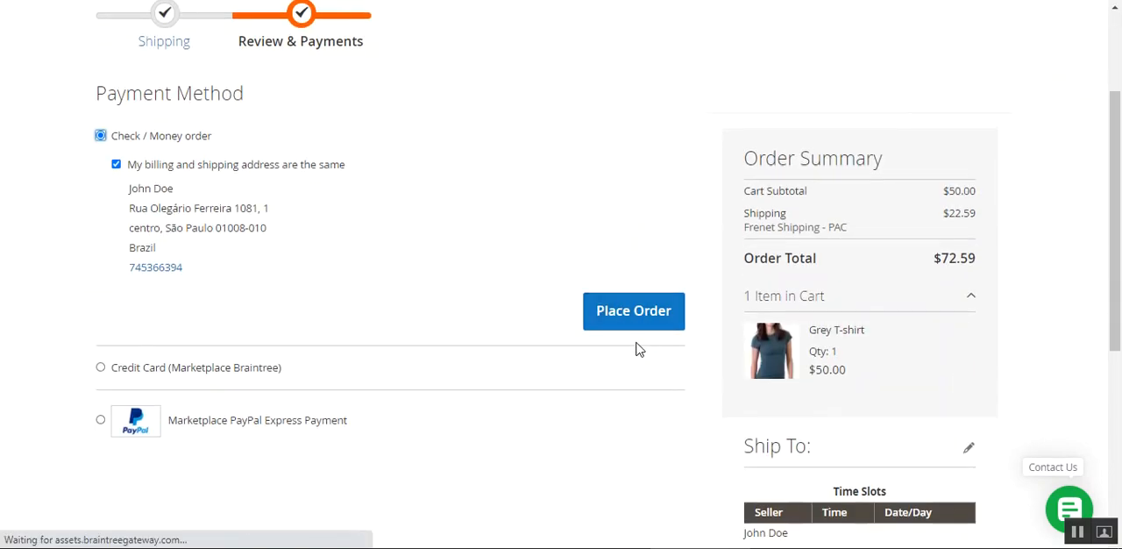
scroll(639, 348, "down", 2)
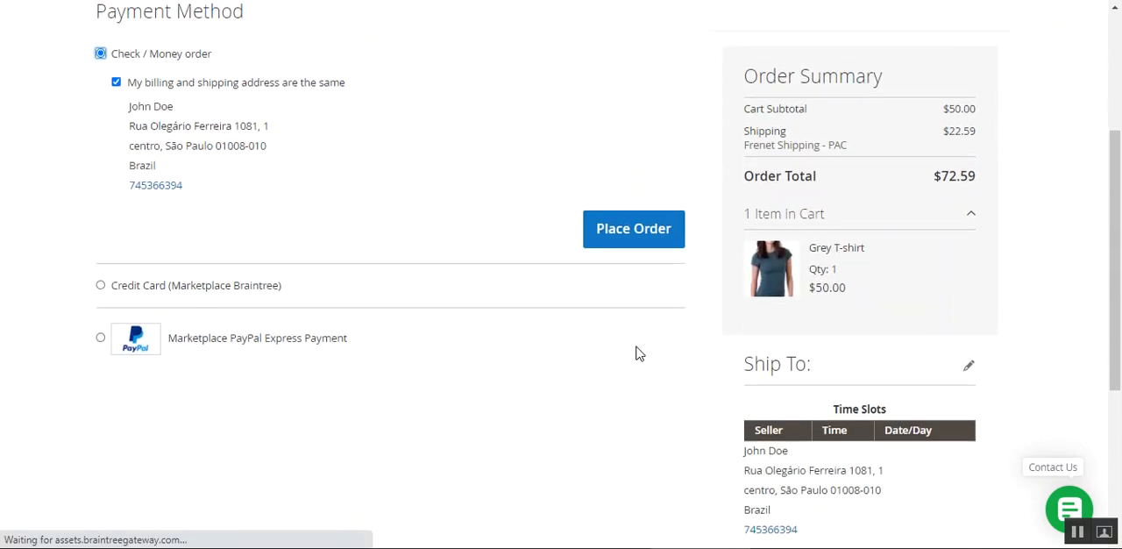
left_click(624, 231)
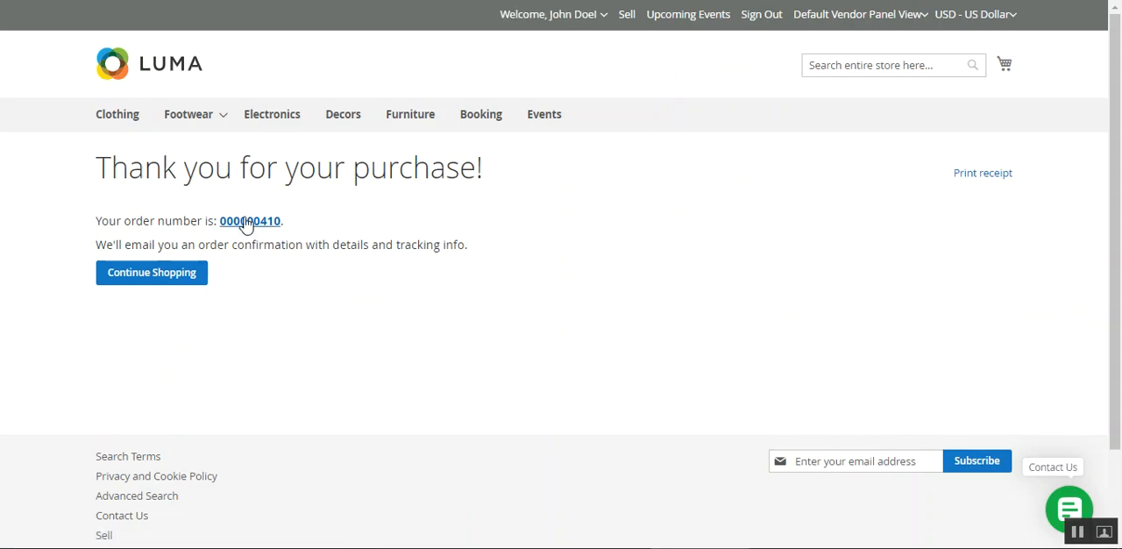
Open the placed order's detail page and look over its order number and ordered items
left_click(247, 223)
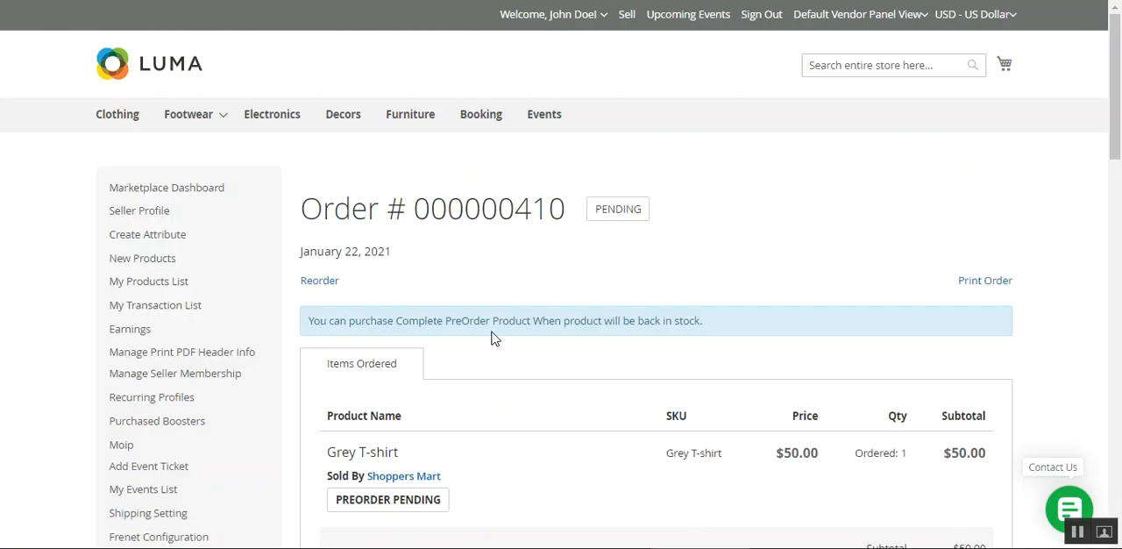
left_click_drag(524, 215, 568, 216)
left_click_drag(1116, 149, 1116, 209)
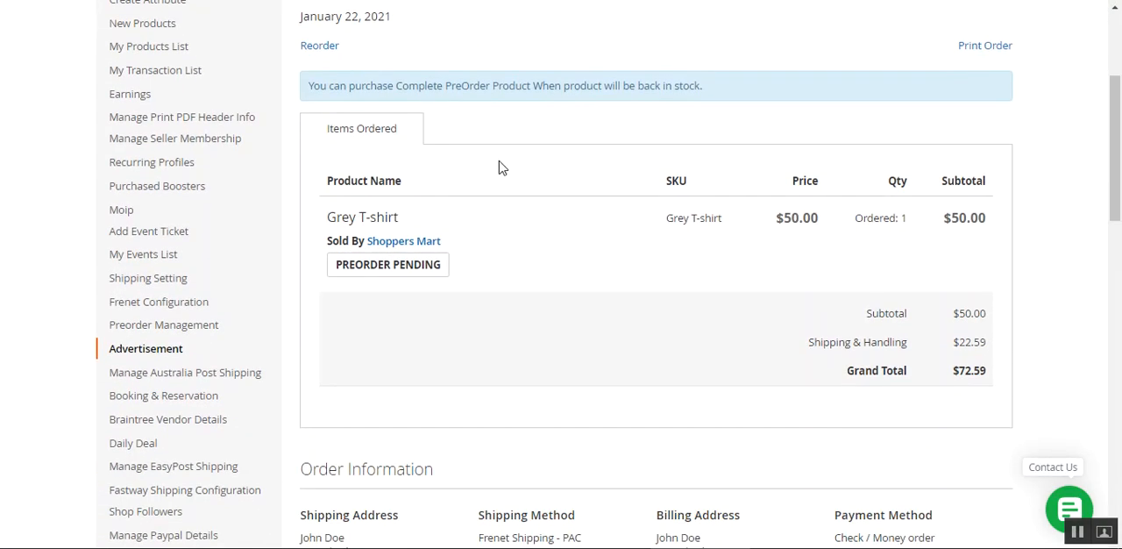
Read the order's notice about completing the preorder and the Grey T-shirt's preorder status
left_click_drag(325, 86, 618, 86)
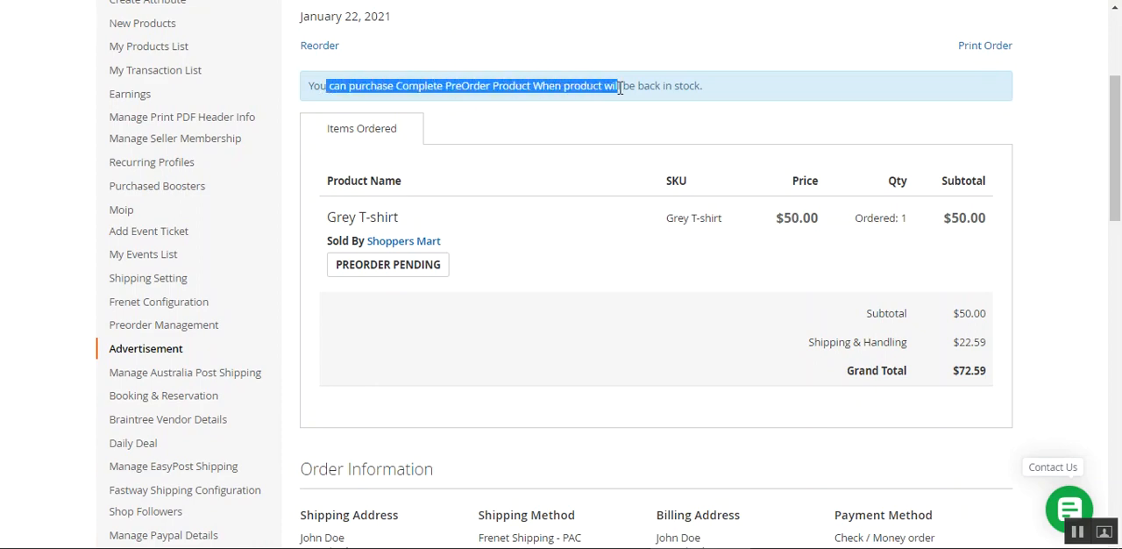
left_click(738, 87)
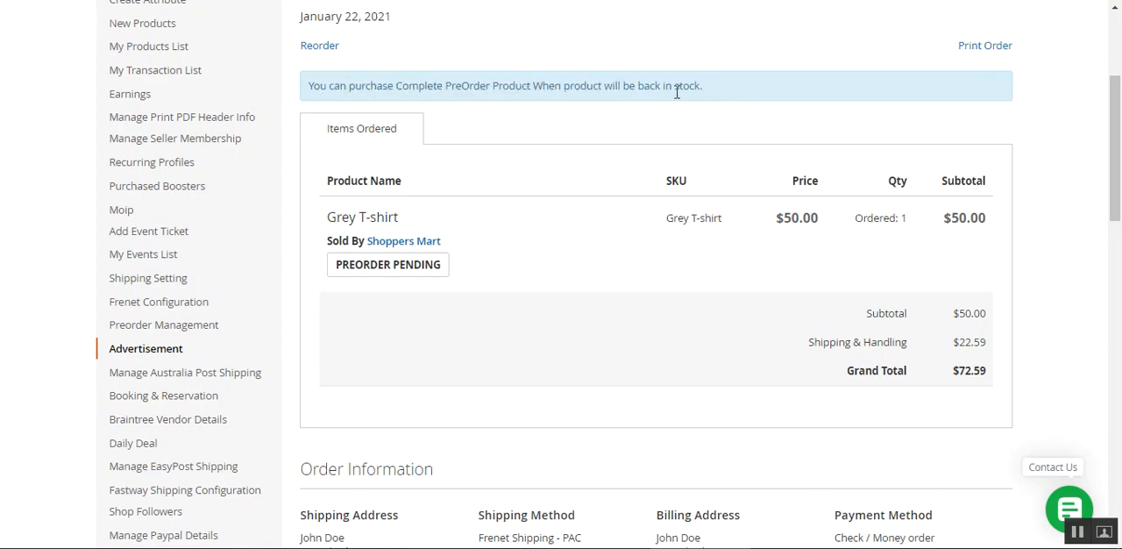
scroll(1114, 149, "down", 1)
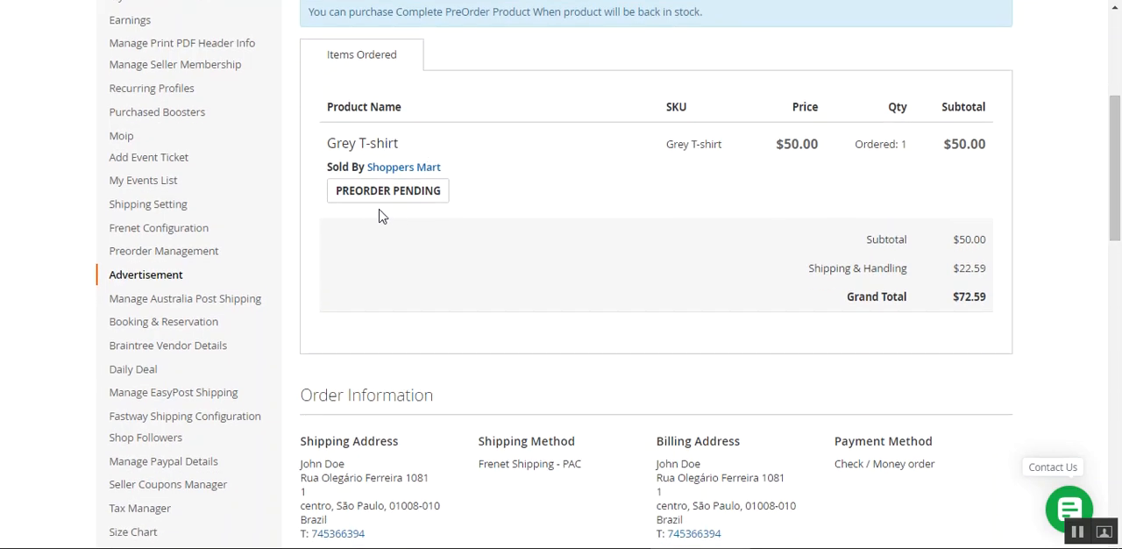
left_click_drag(340, 190, 438, 193)
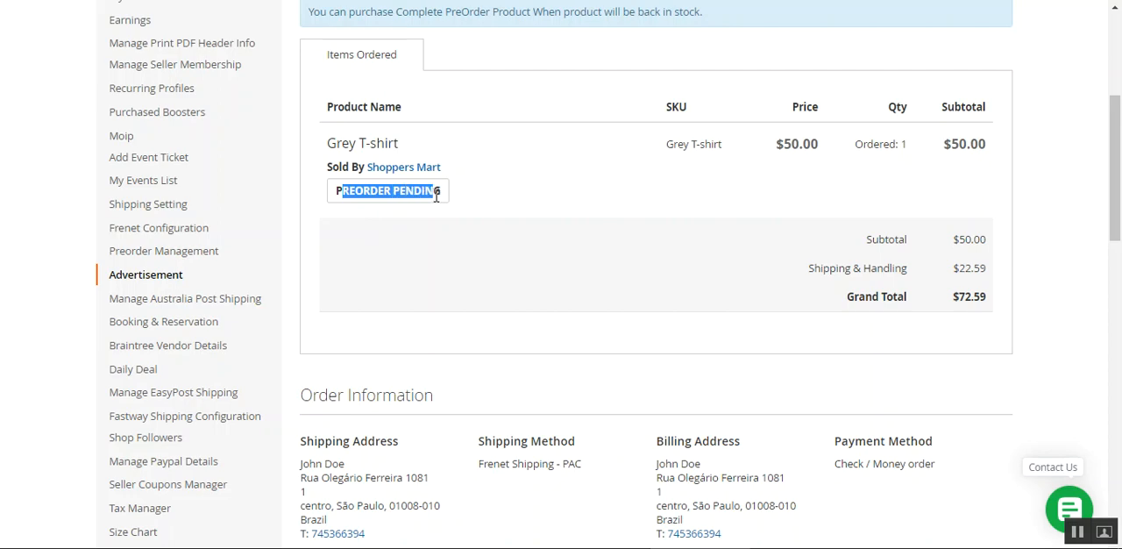
left_click(589, 206)
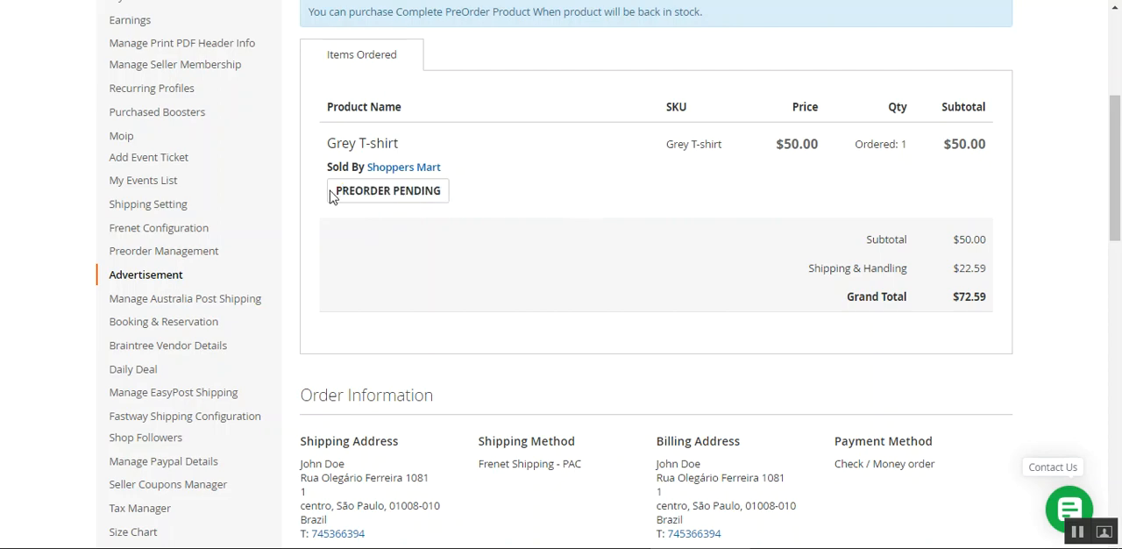
left_click_drag(337, 191, 485, 208)
left_click(488, 209)
Review the ordered item's subtotal, the order number and the item's preorder status
left_click_drag(990, 154, 941, 159)
left_click_drag(1119, 182, 1119, 159)
left_click(907, 152)
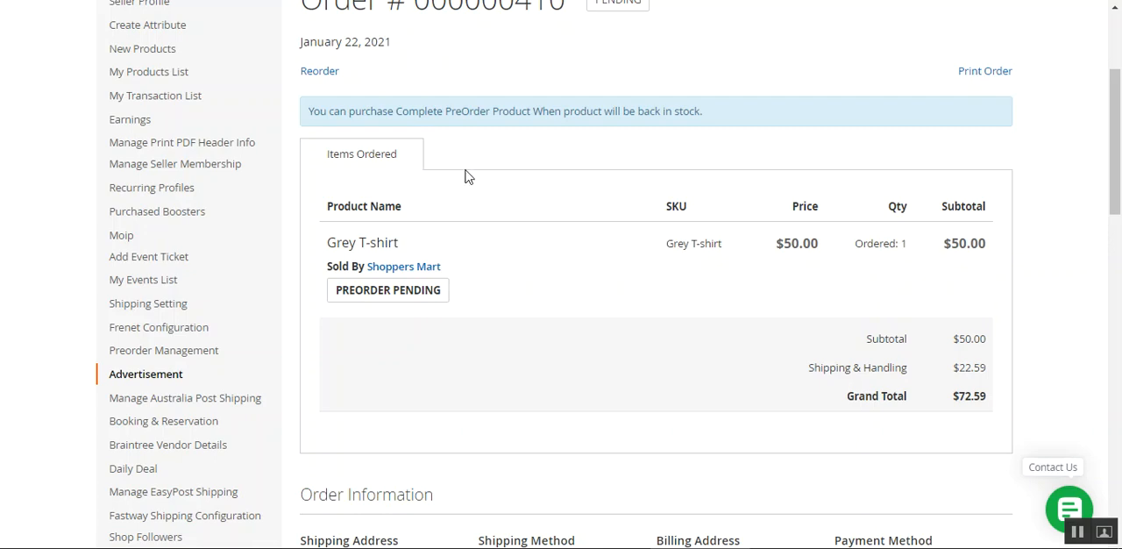
scroll(1095, 175, "up", 2)
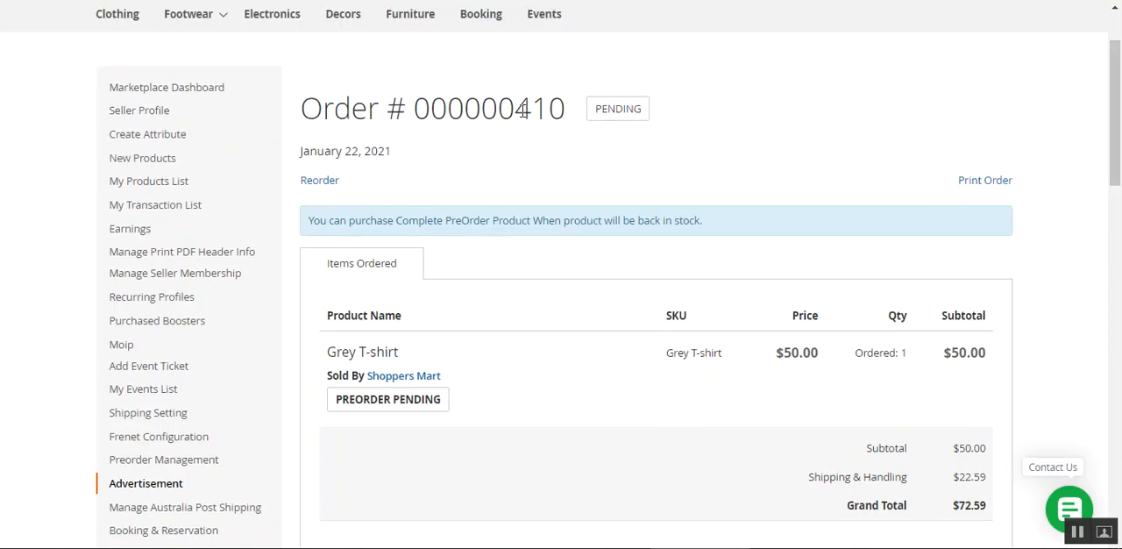
left_click_drag(522, 109, 565, 109)
left_click_drag(341, 400, 453, 404)
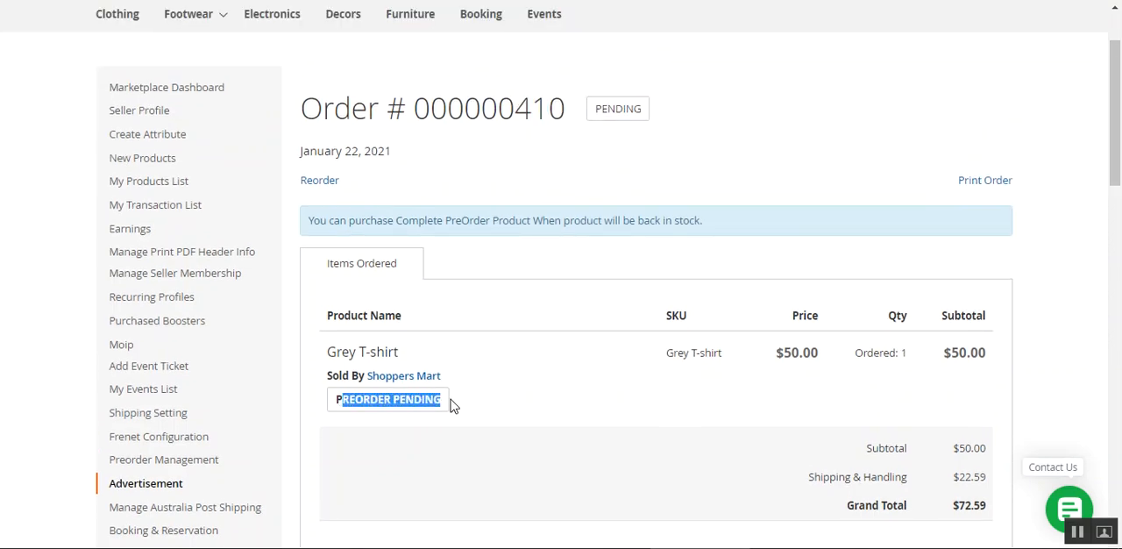
scroll(596, 403, "down", 3)
left_click(552, 244)
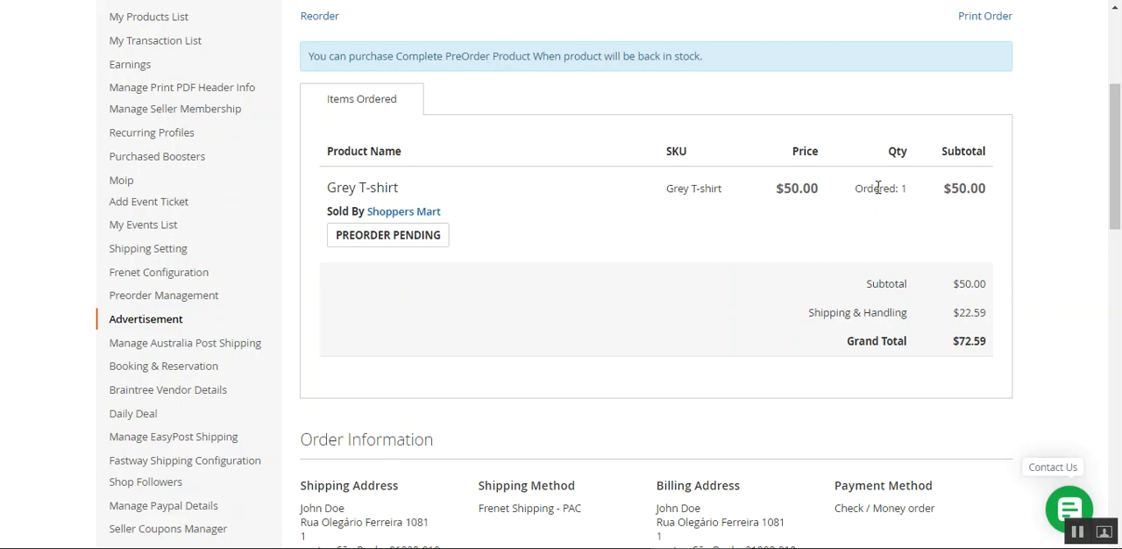
Check the order's updated preorder notice and the Grey T-shirt's preorder status
scroll(538, 304, "up", 3)
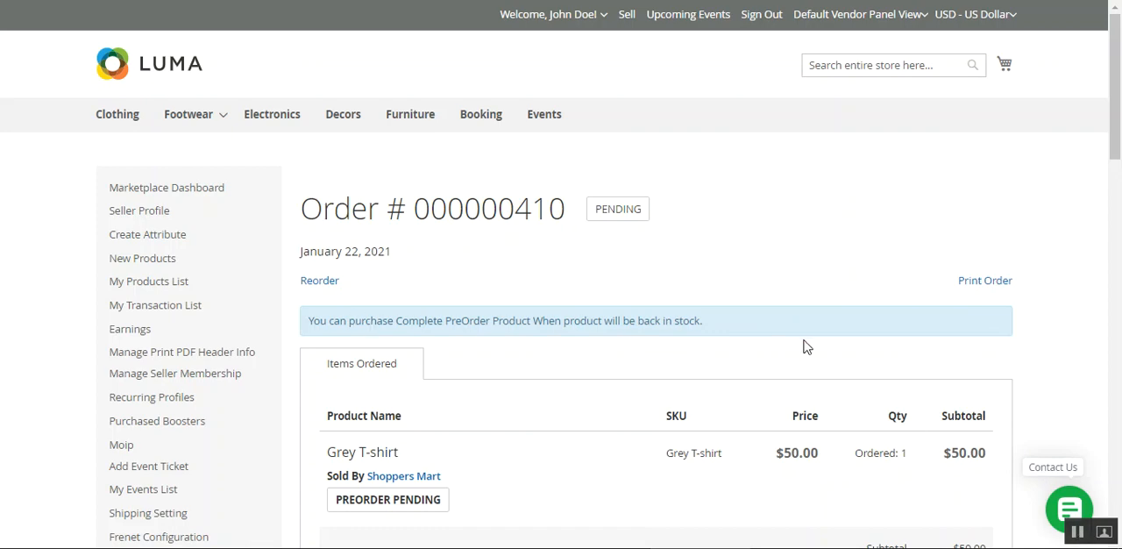
scroll(724, 147, "down", 1)
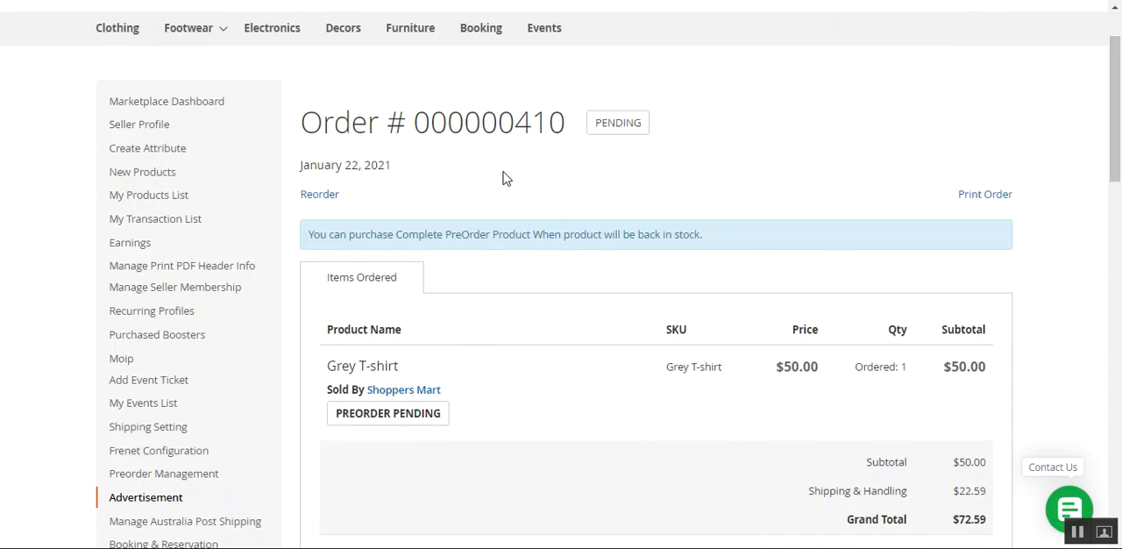
left_click(956, 194)
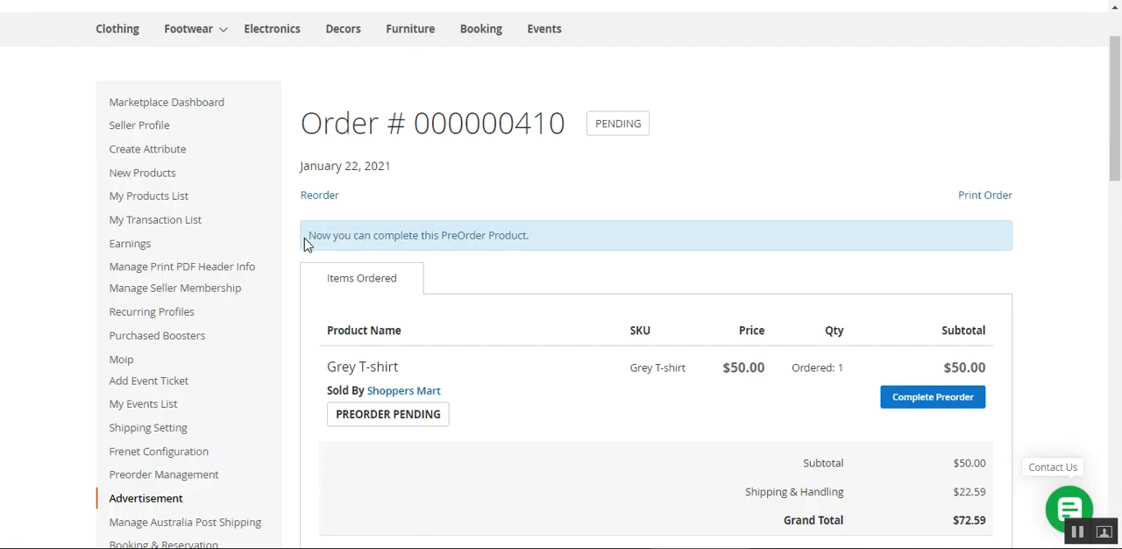
left_click_drag(306, 237, 542, 241)
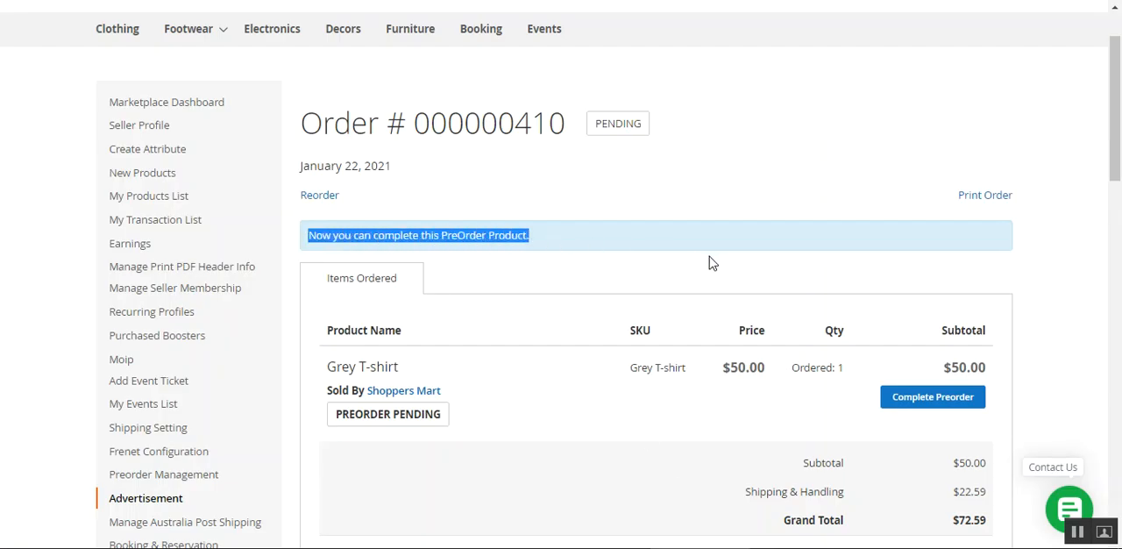
left_click_drag(1117, 117, 1116, 178)
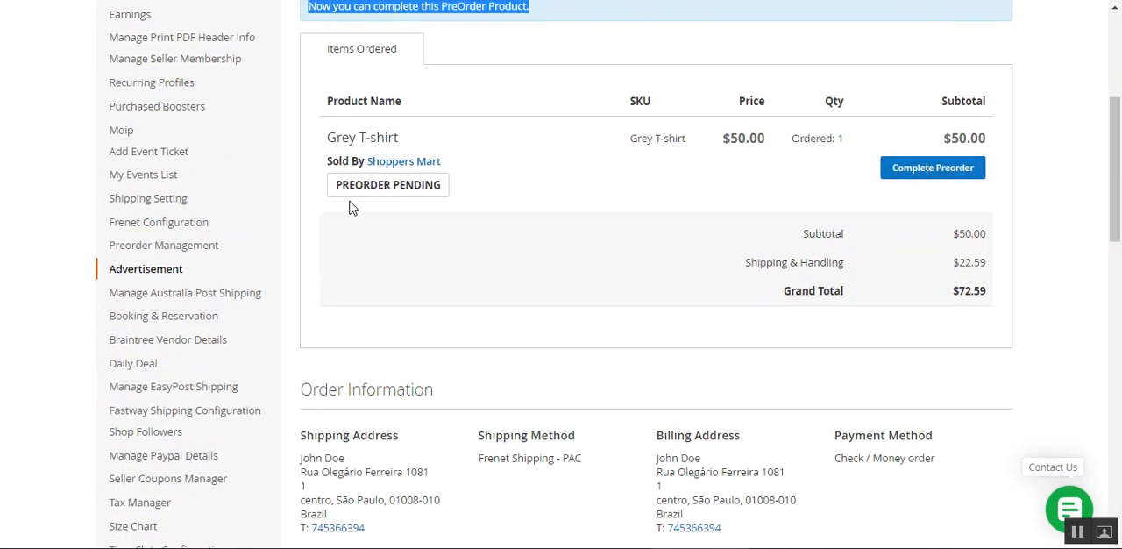
left_click_drag(349, 188, 442, 188)
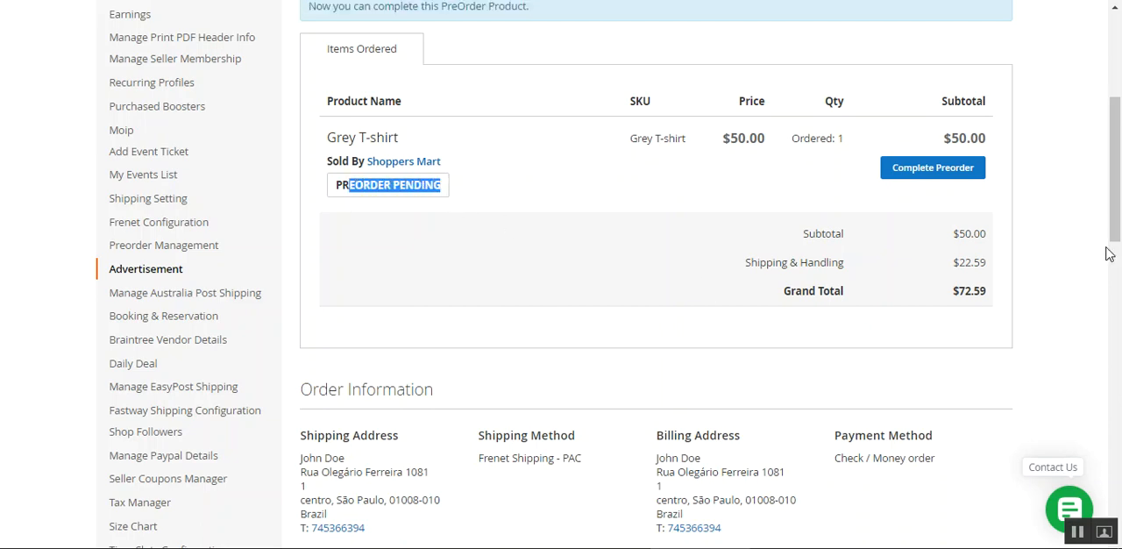
Add the Grey T-shirt's preorder completion to the cart and review its product and order reference details there
left_click(918, 173)
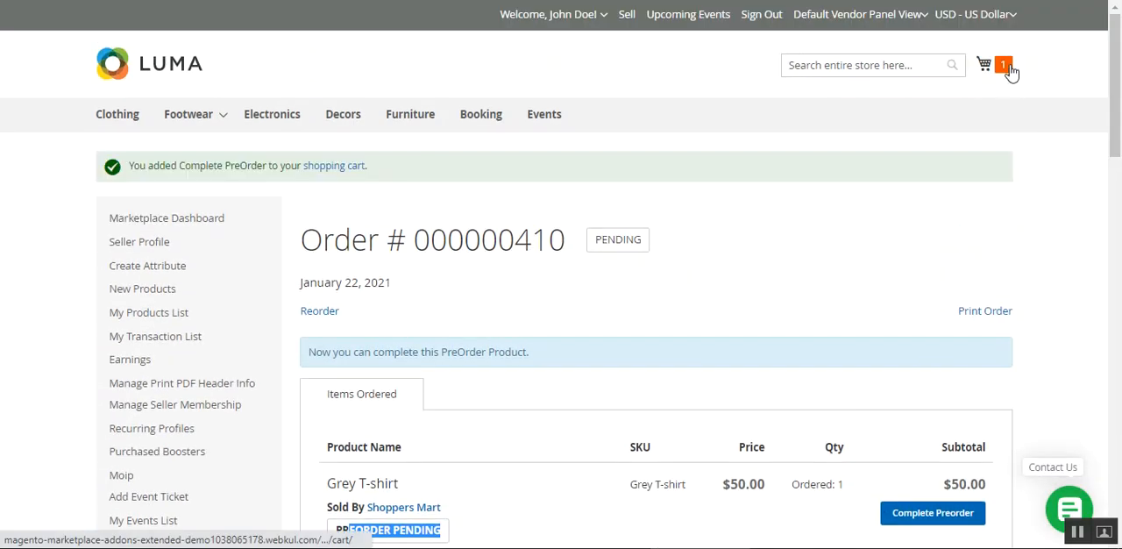
left_click(1008, 70)
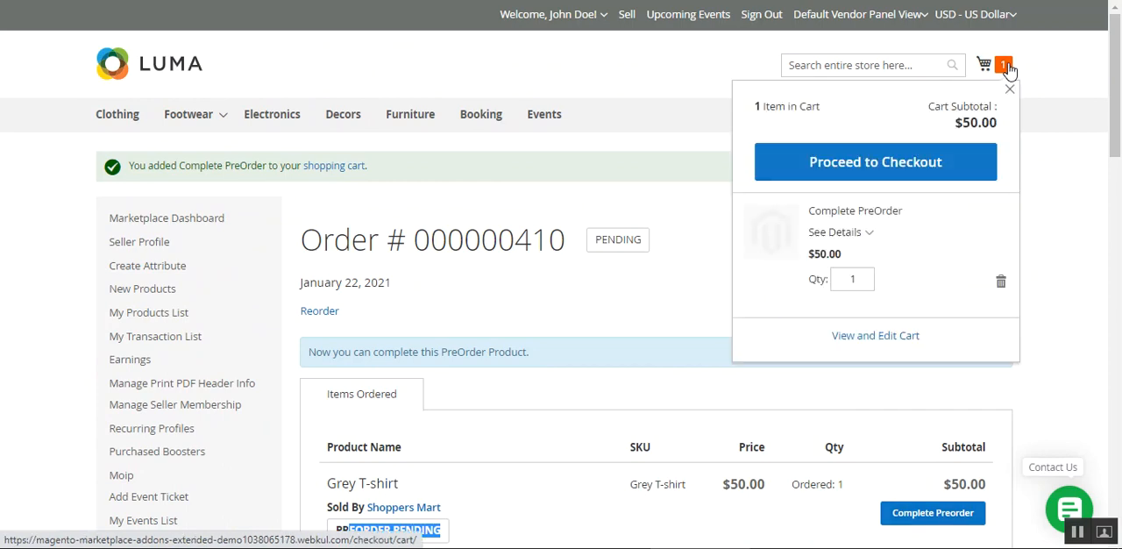
left_click(866, 233)
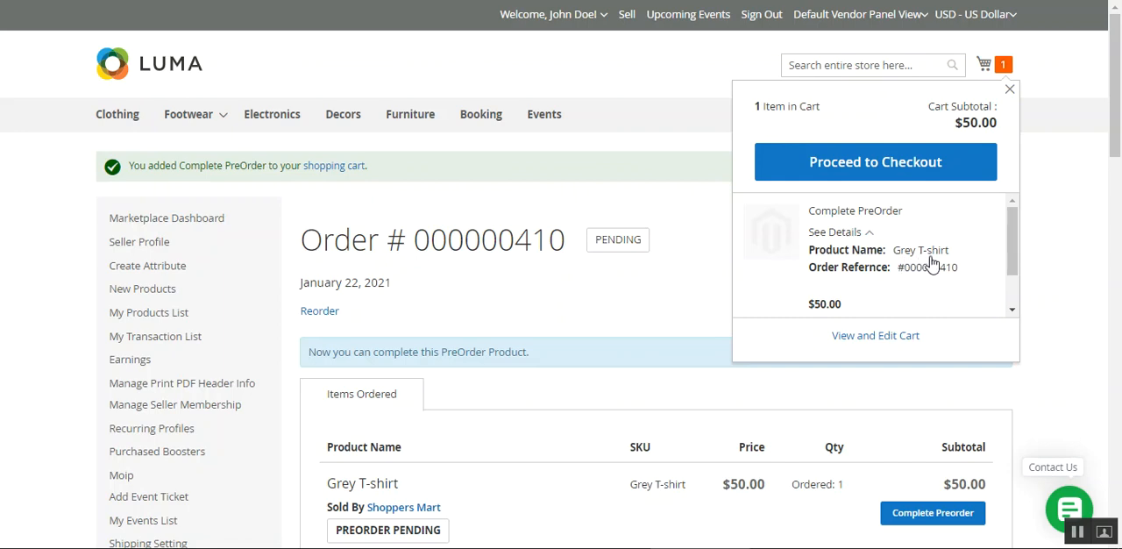
left_click_drag(940, 270, 960, 270)
left_click_drag(1011, 237, 1013, 266)
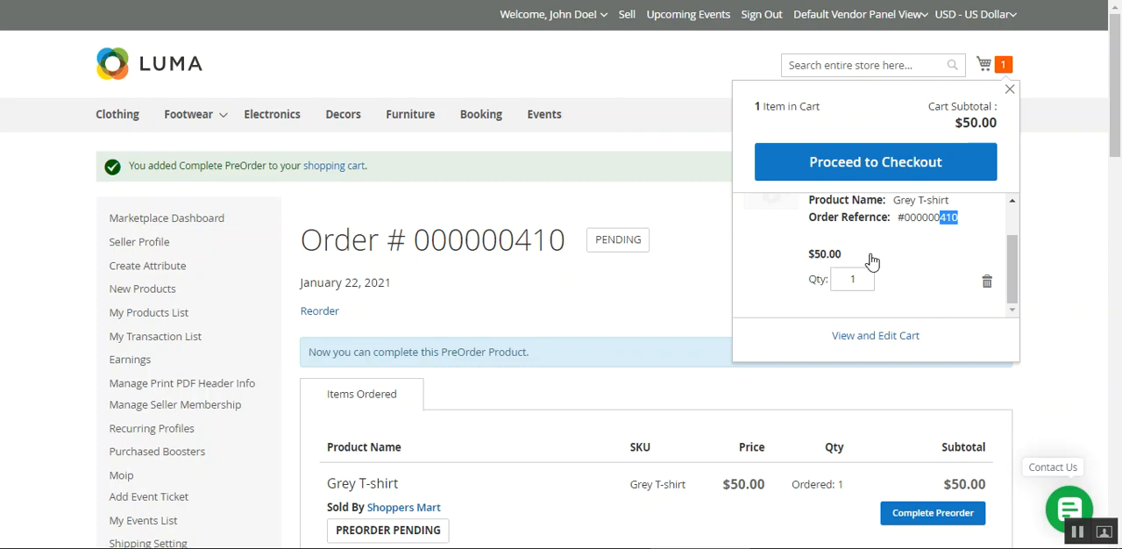
Check out the Complete PreOrder item with Check / Money order as the payment method and place the order
left_click(878, 163)
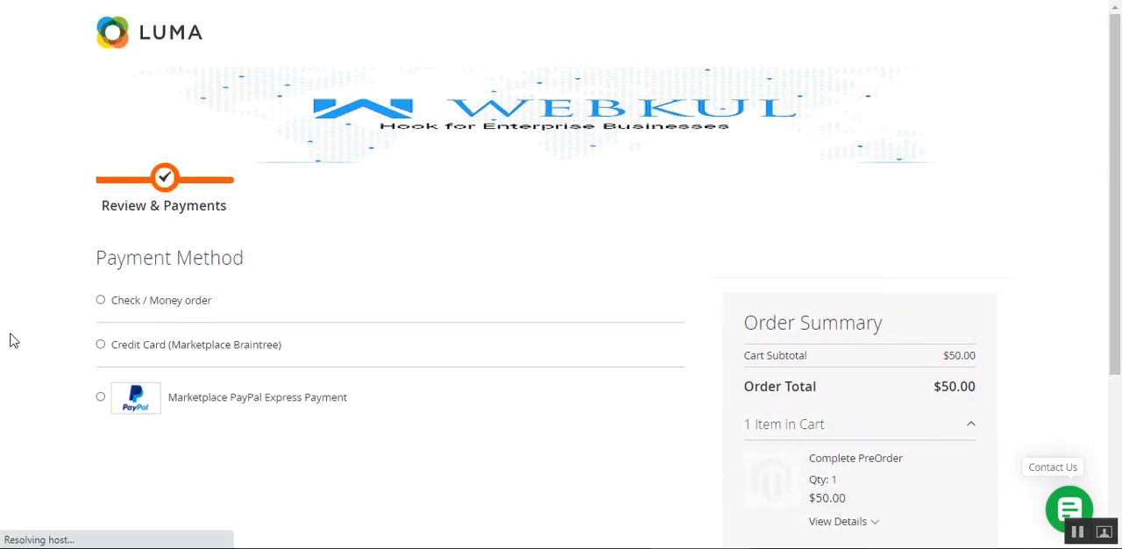
left_click(100, 300)
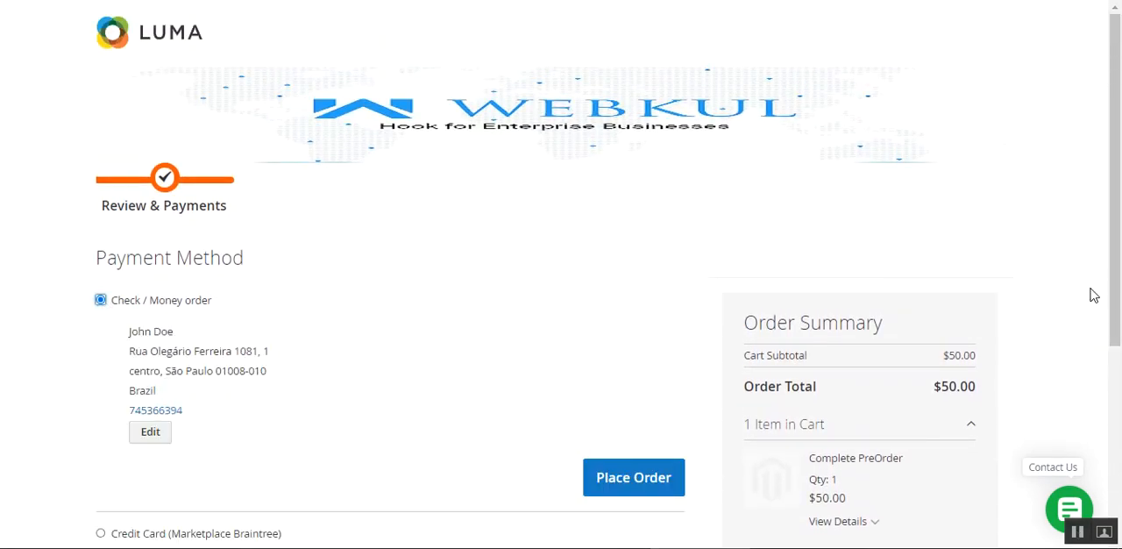
scroll(355, 456, "down", 4)
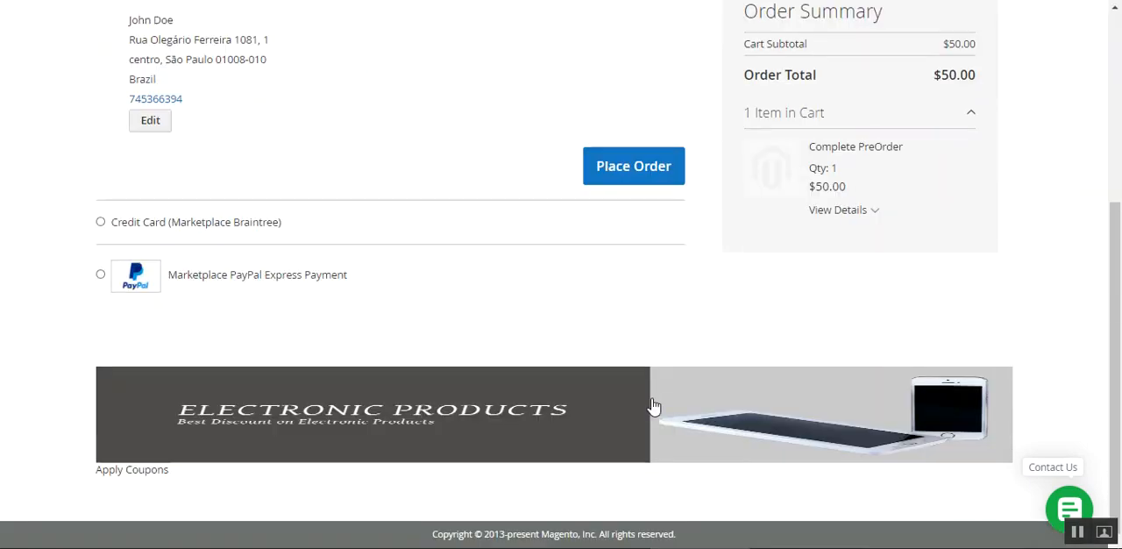
left_click(639, 171)
scroll(613, 395, "up", 4)
scroll(808, 420, "down", 3)
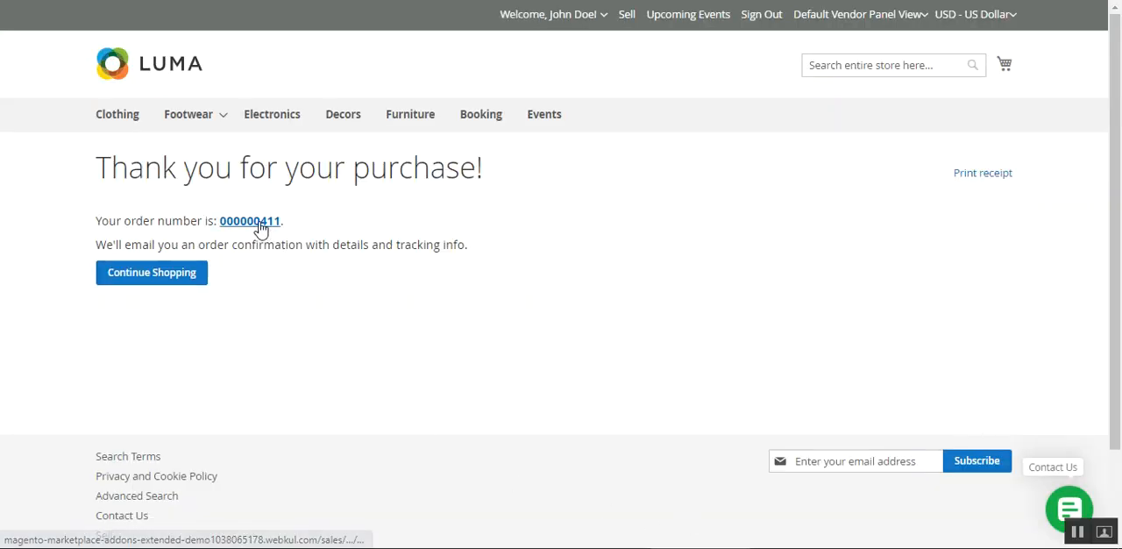
Open the newly placed order's detail page and review its Complete PreOrder item, order reference and notices
left_click(279, 230)
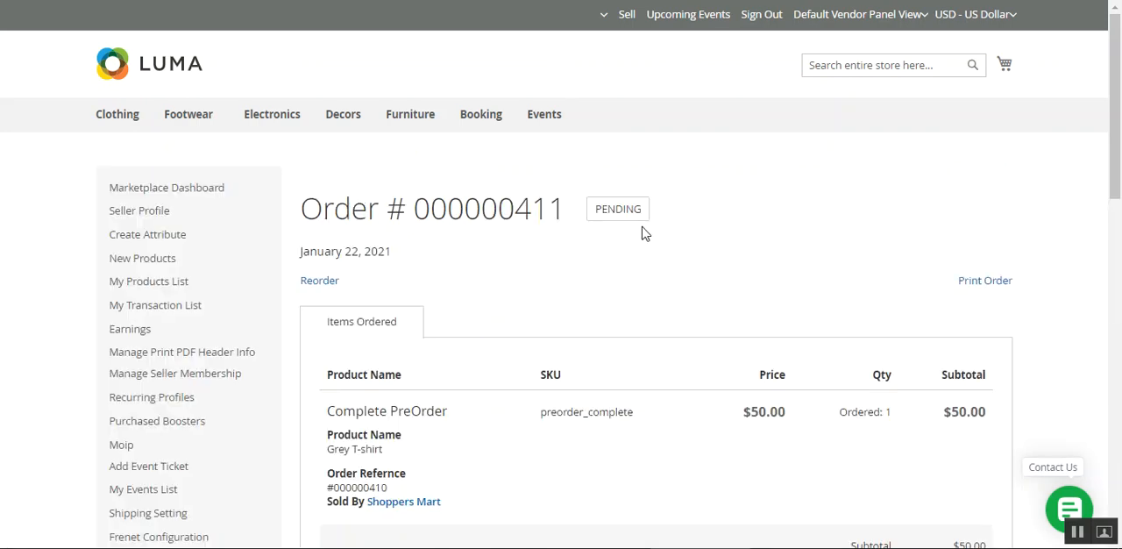
scroll(1087, 172, "down", 2)
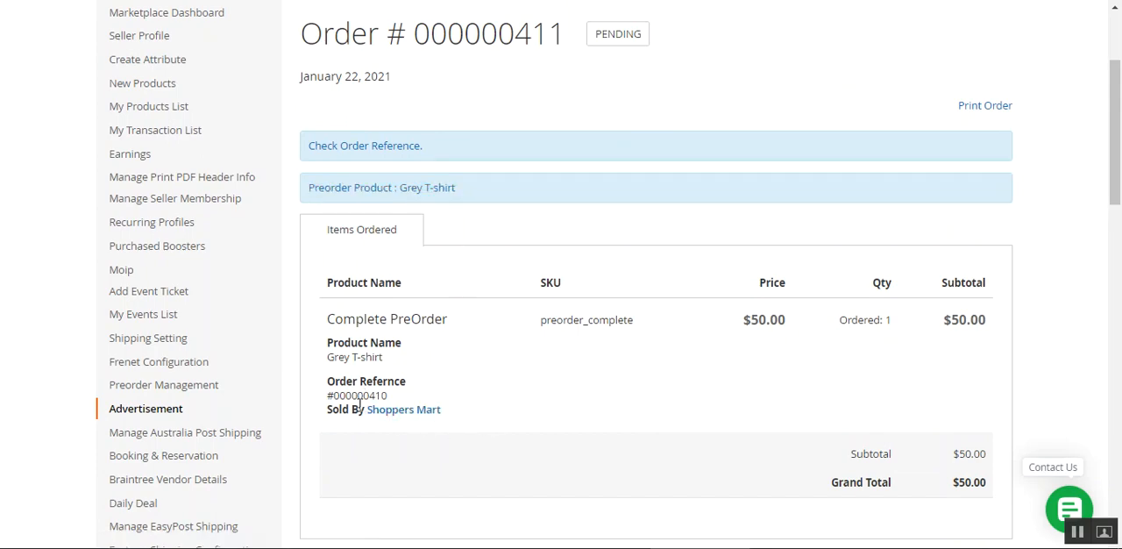
left_click_drag(333, 411, 401, 393)
left_click_drag(334, 318, 444, 319)
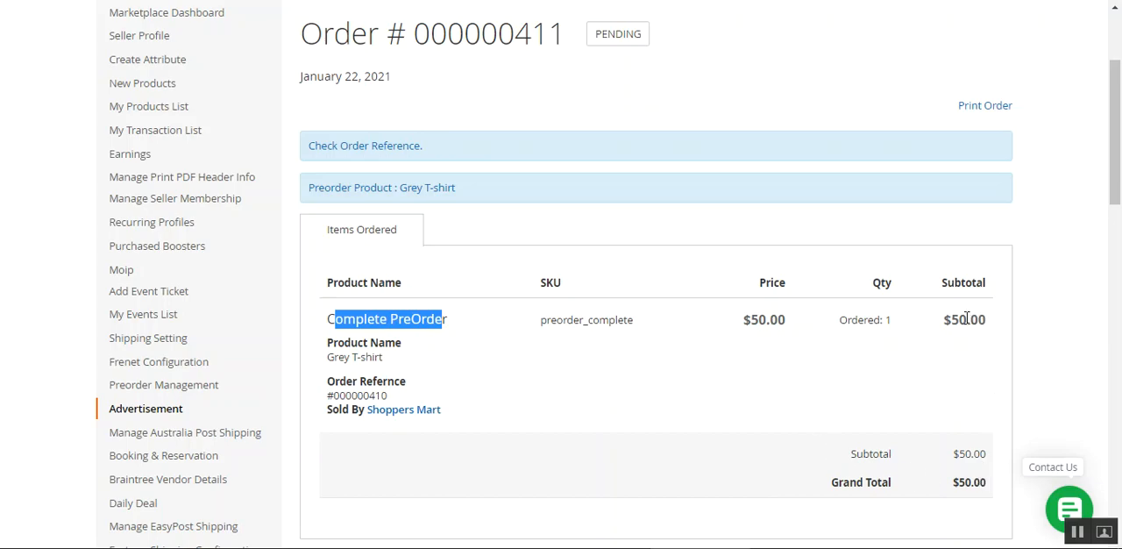
left_click_drag(1120, 184, 1120, 147)
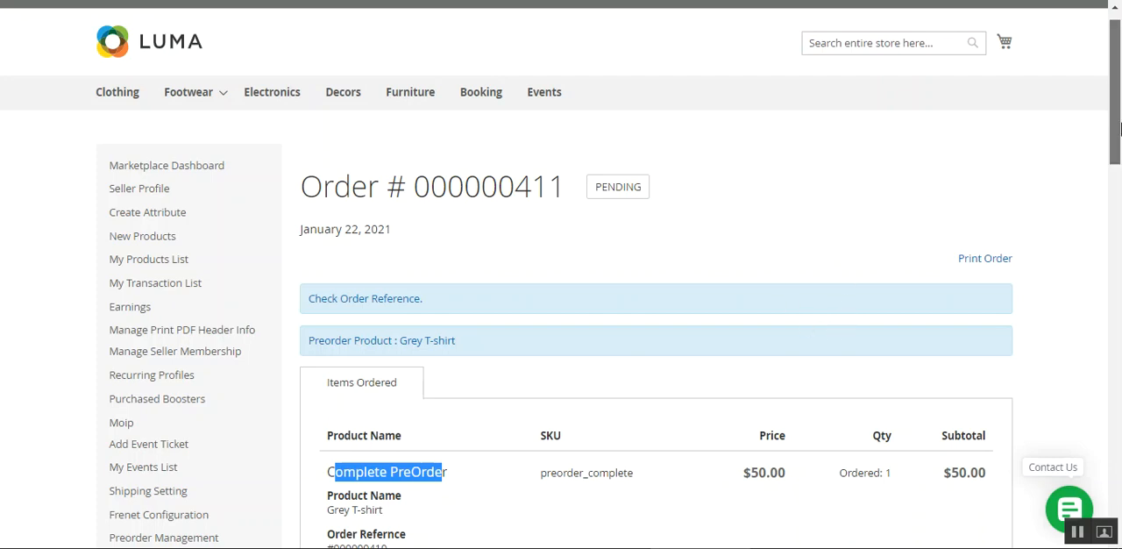
scroll(1119, 129, "up", 1)
left_click(714, 171)
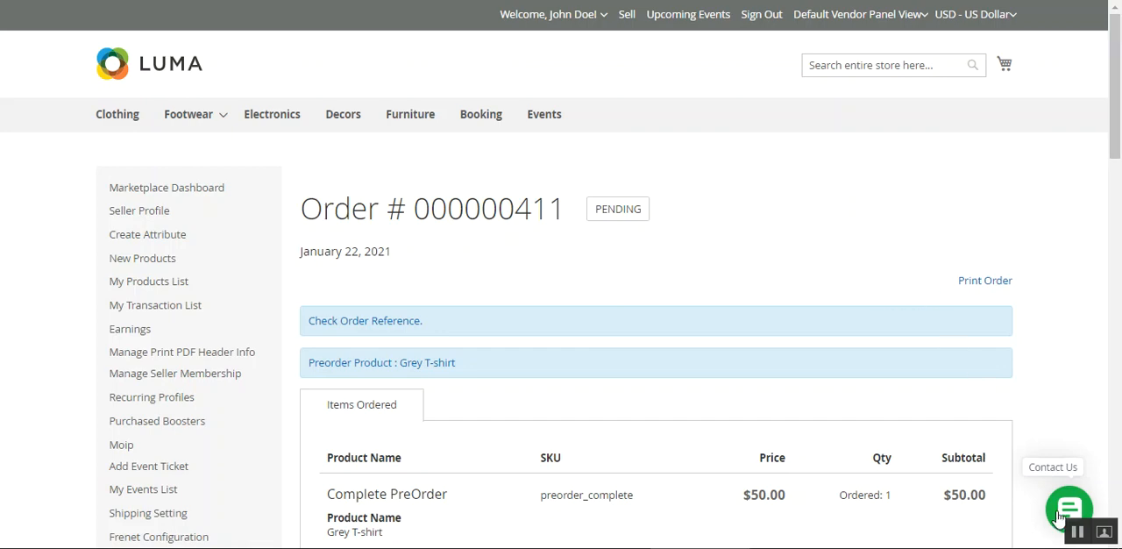
Examine the Headphone product page's name, pre-order label, preorder message and availability date
left_click_drag(1114, 133, 1117, 172)
scroll(717, 293, "up", 2)
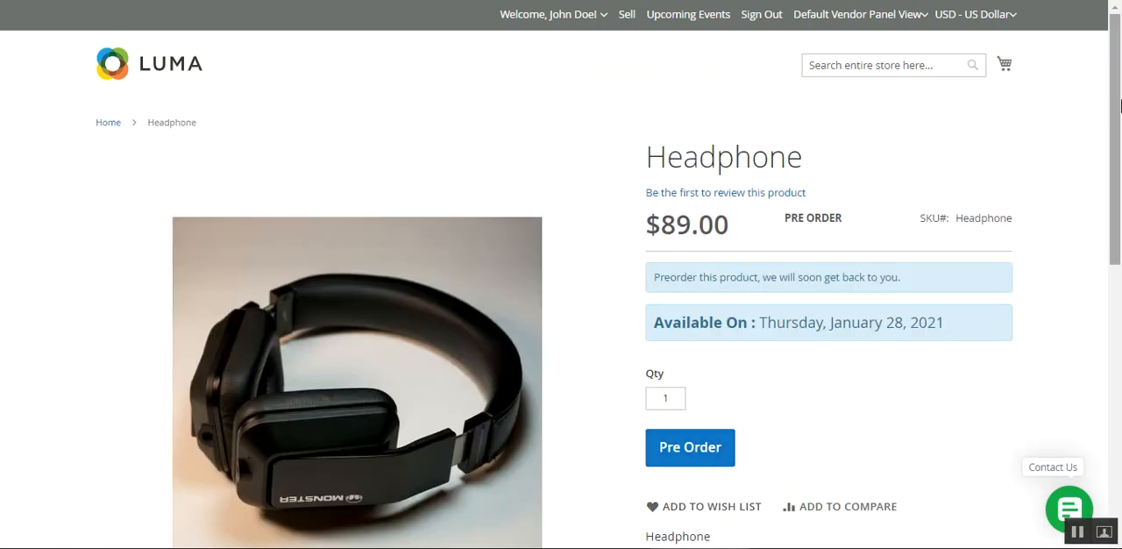
mouse_move(1119, 105)
left_mouse_down()
mouse_move(1119, 131)
mouse_move(1119, 105)
left_mouse_up()
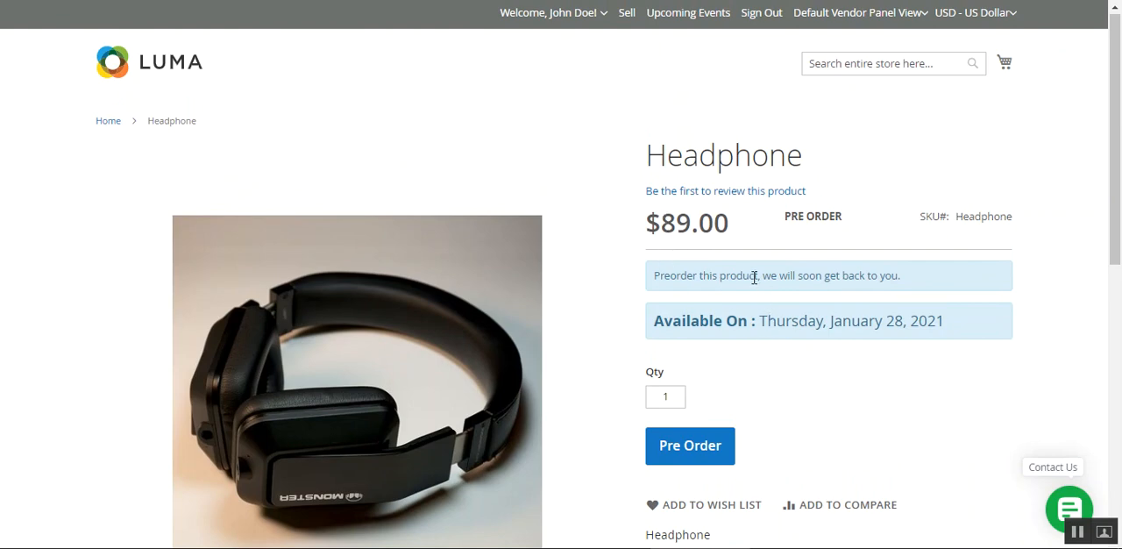
left_click_drag(661, 160, 817, 164)
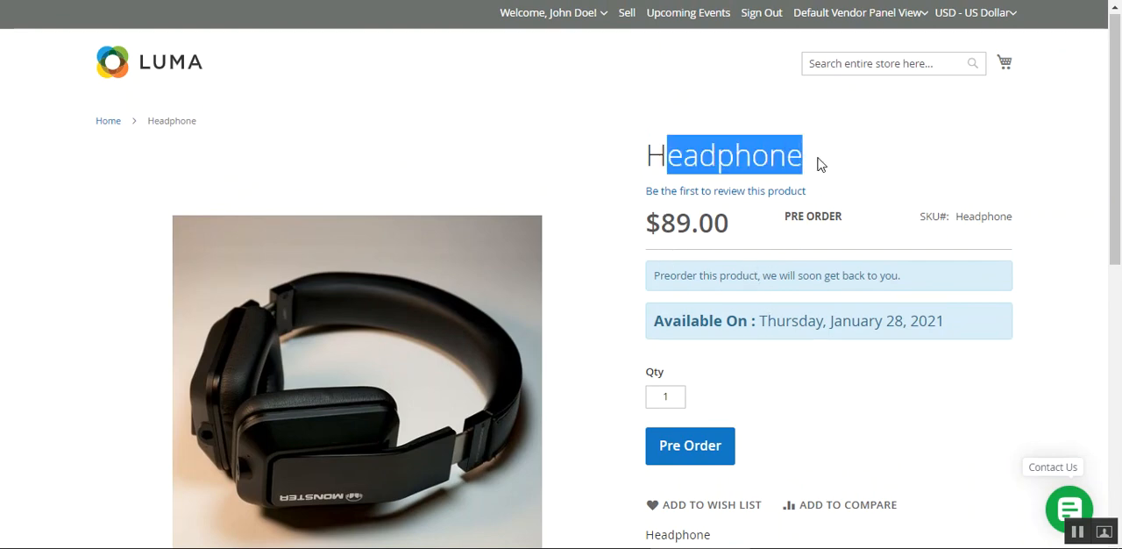
left_click_drag(776, 226, 844, 218)
left_click_drag(774, 222, 828, 220)
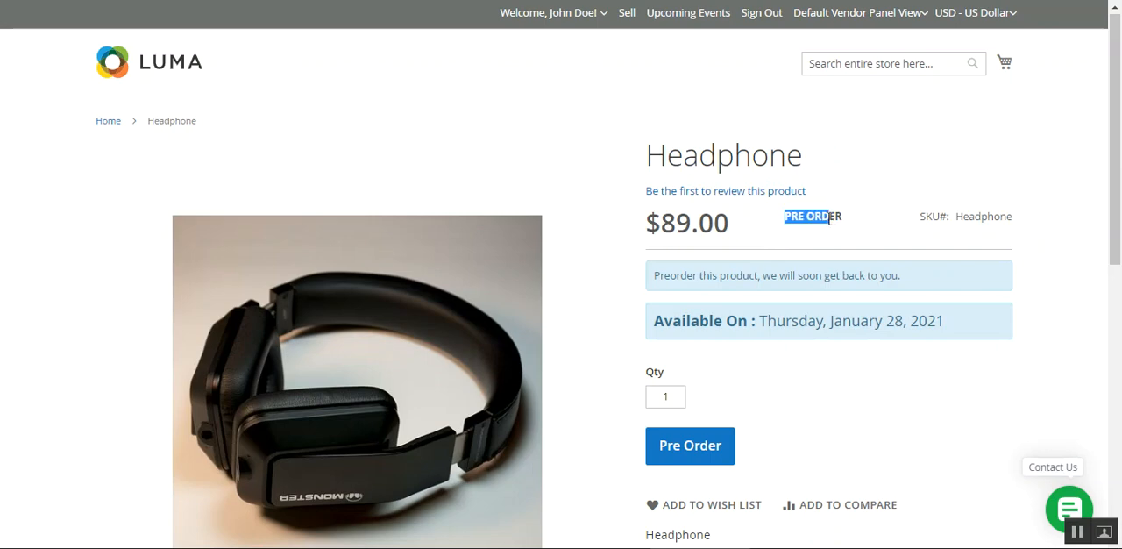
left_click_drag(659, 274, 944, 286)
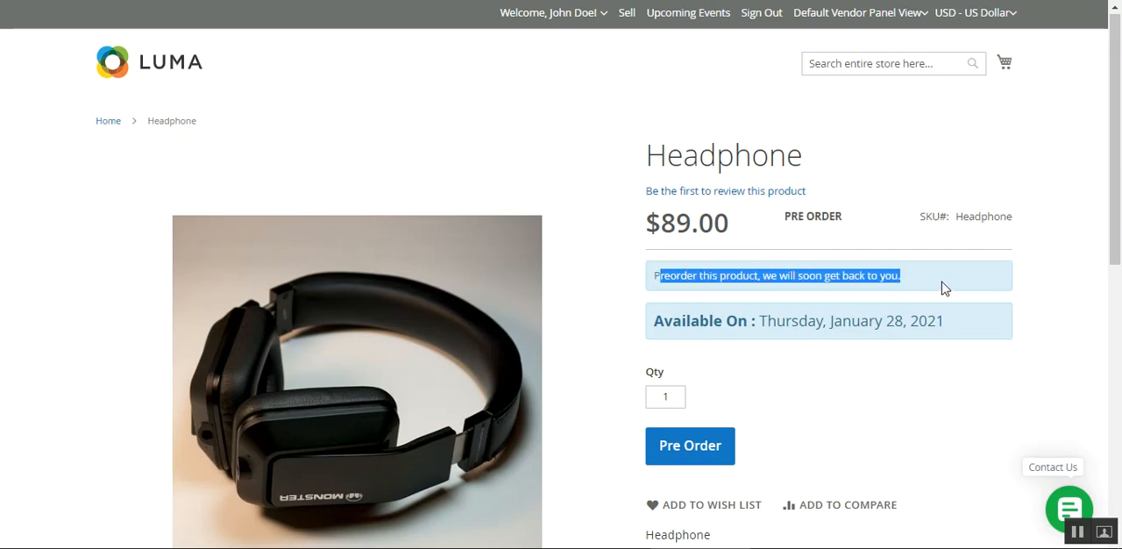
left_click(733, 279)
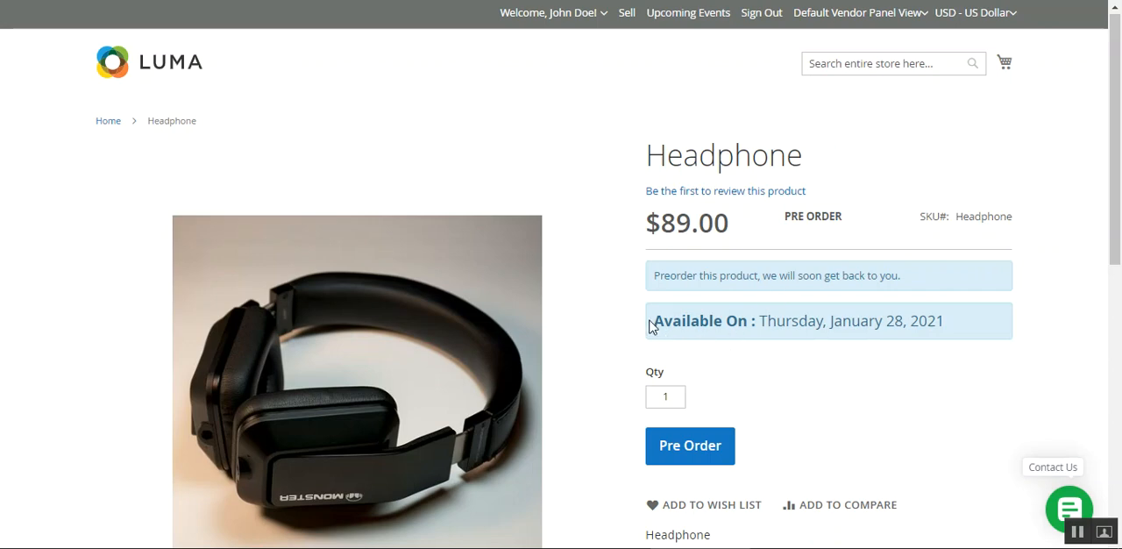
left_click_drag(651, 322, 745, 321)
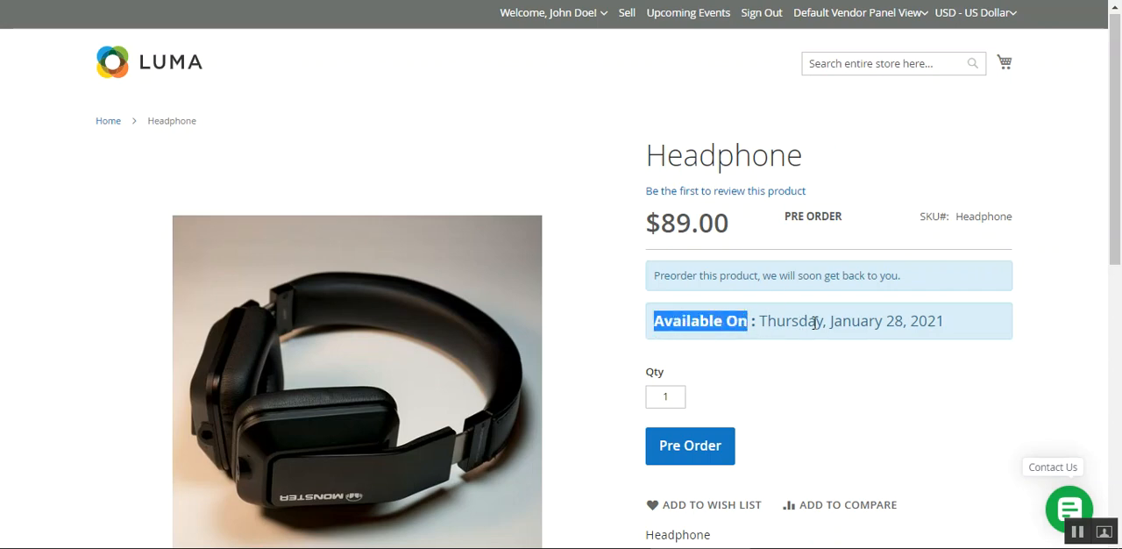
left_click(741, 383)
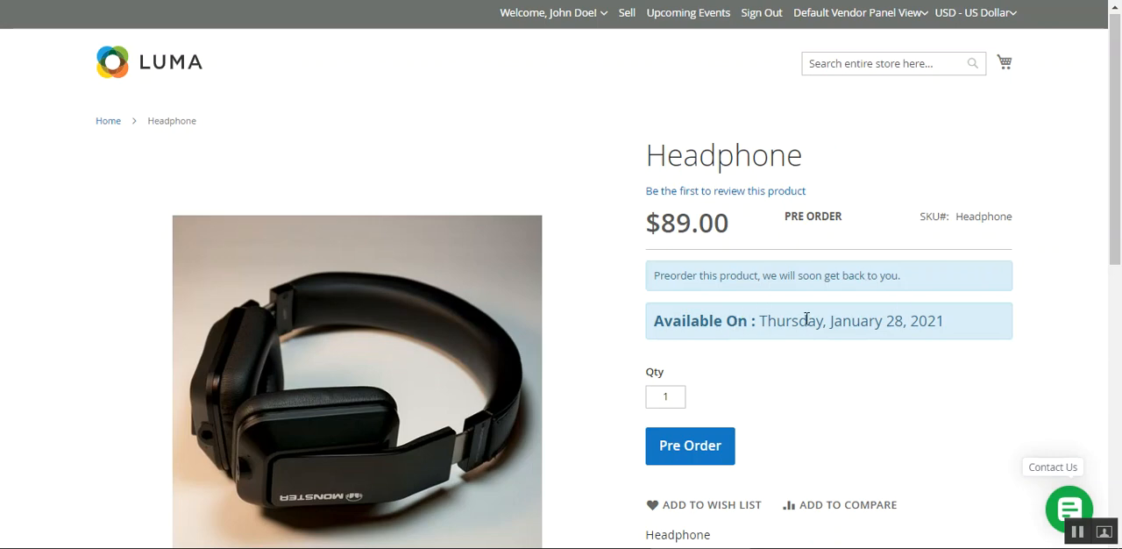
left_click(587, 287)
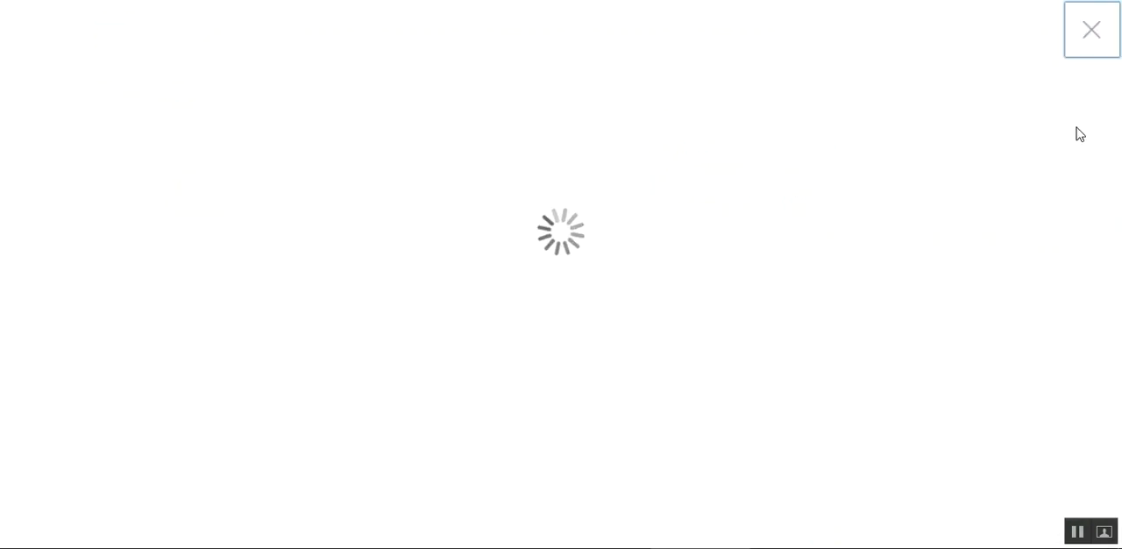
left_click(1092, 37)
Review the Headphone's full preorder price and the date it becomes available
scroll(935, 323, "down", 3)
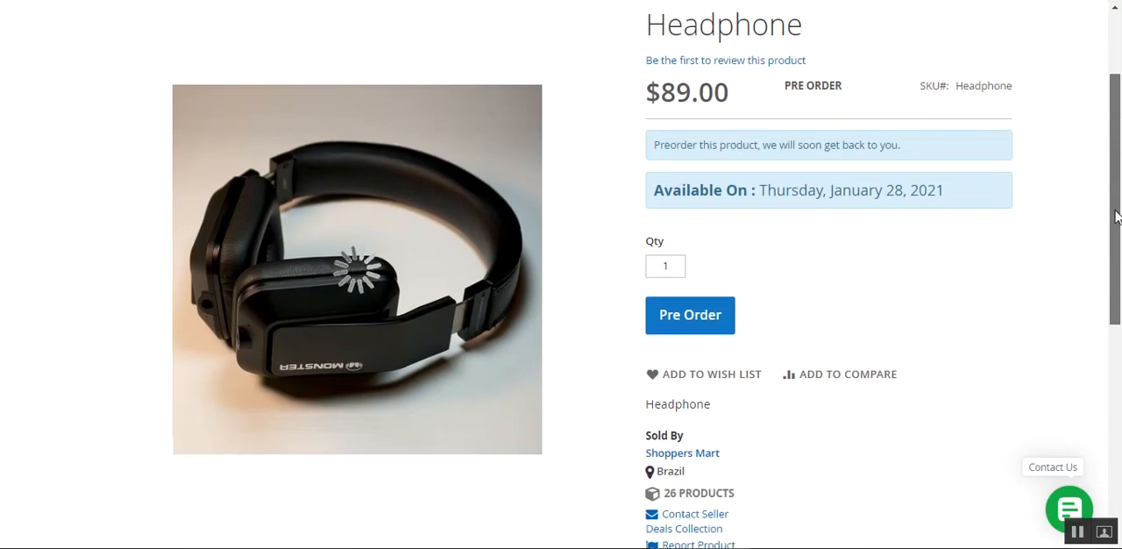
scroll(745, 320, "up", 2)
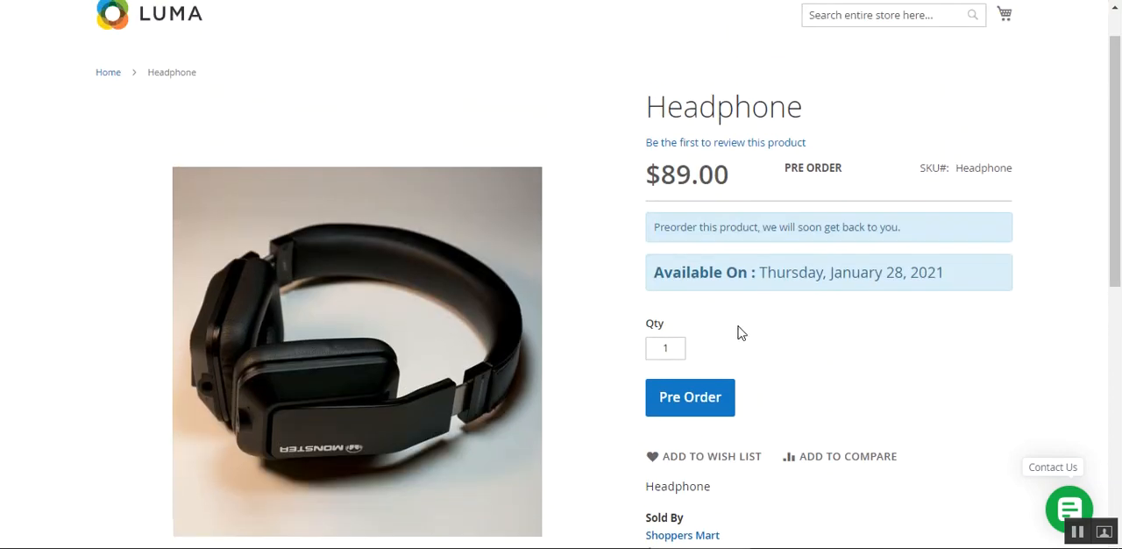
left_click_drag(650, 173, 714, 174)
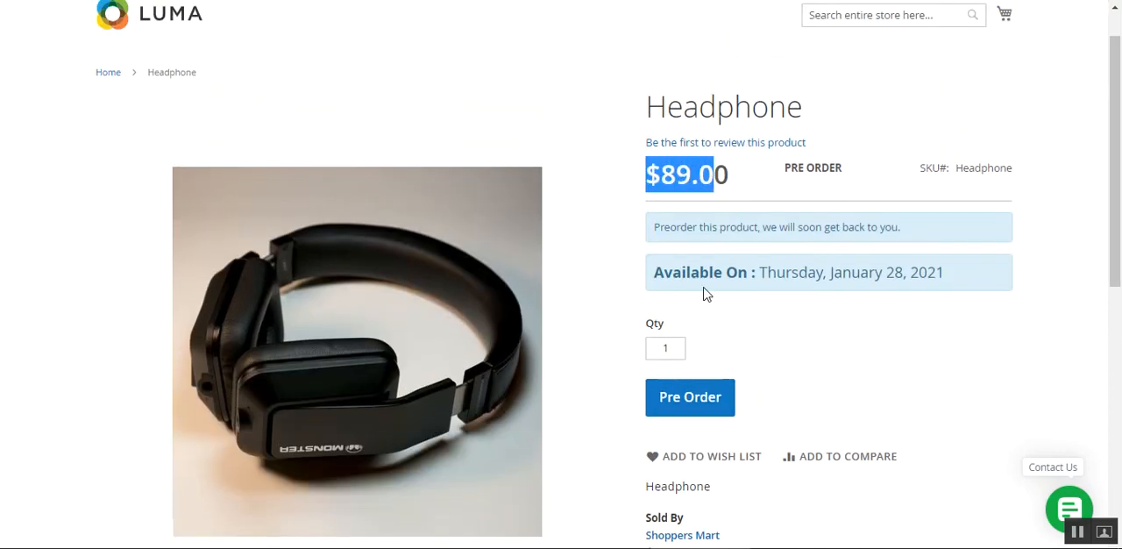
left_click_drag(885, 272, 943, 273)
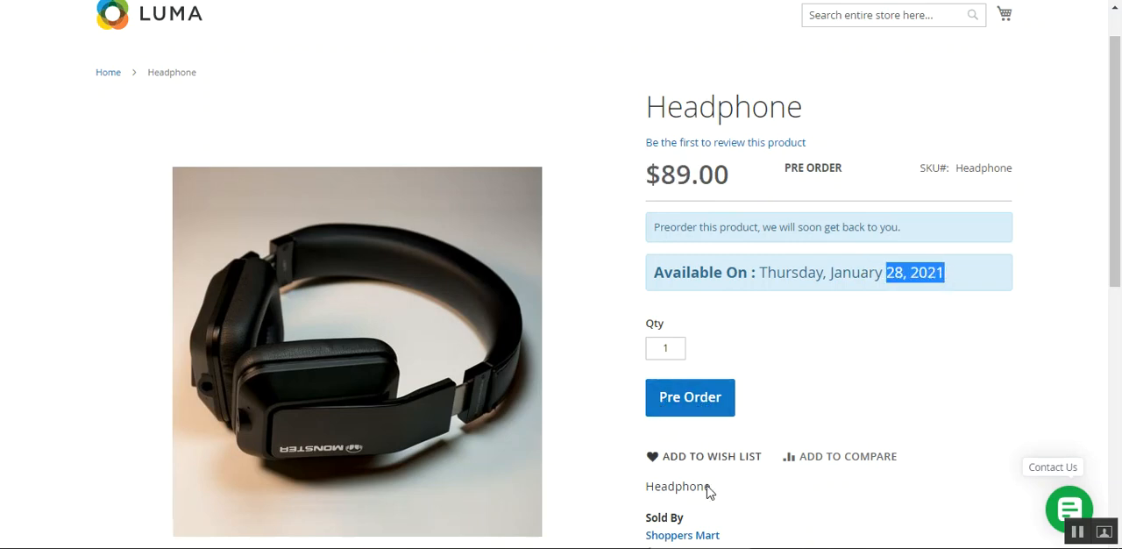
Pre-order one Headphone and open the full shopping cart page to view it
left_click(684, 405)
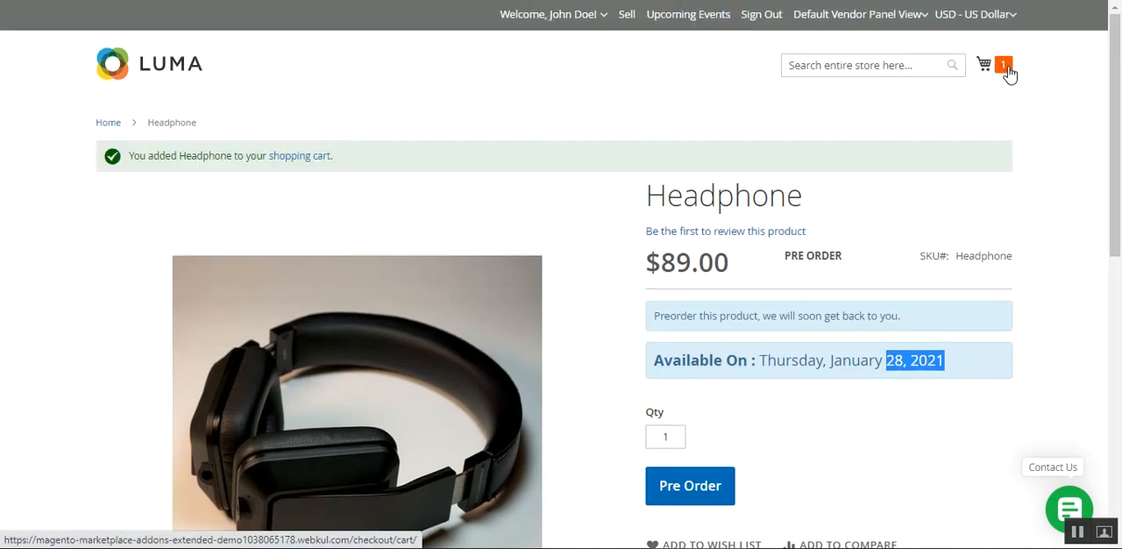
left_click(1006, 70)
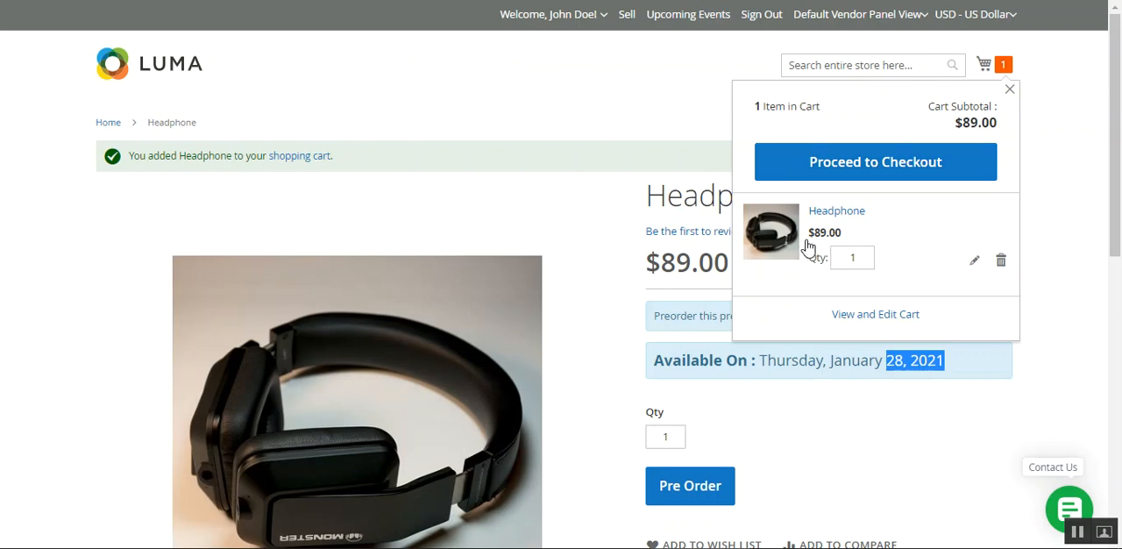
left_click(861, 321)
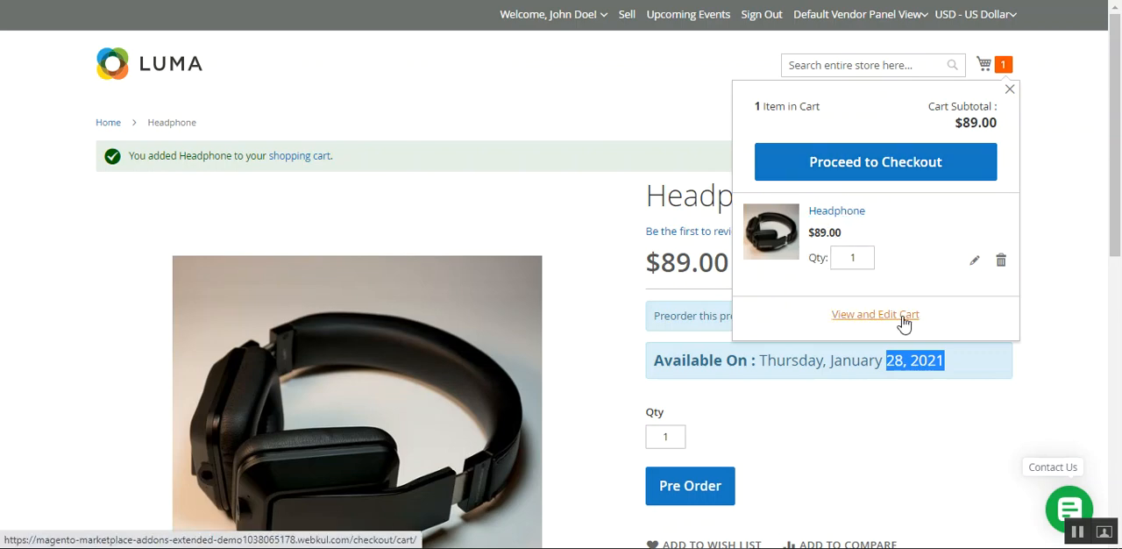
left_click(904, 321)
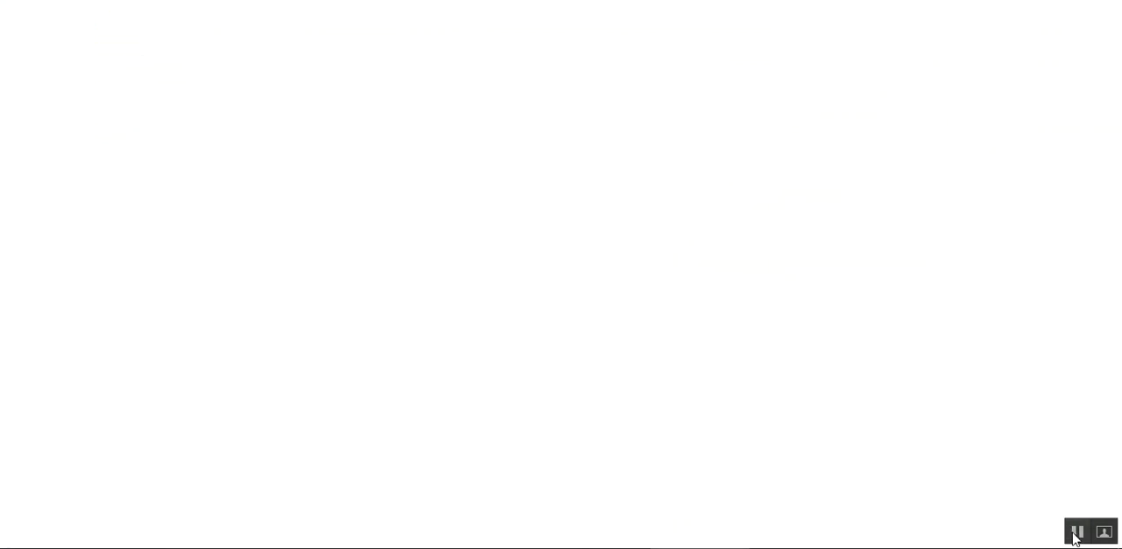
Proceed to checkout with the Headphone, expand the order summary, and continue to payment with the $5.00 Fixed Flat Rate shipping
left_click(903, 412)
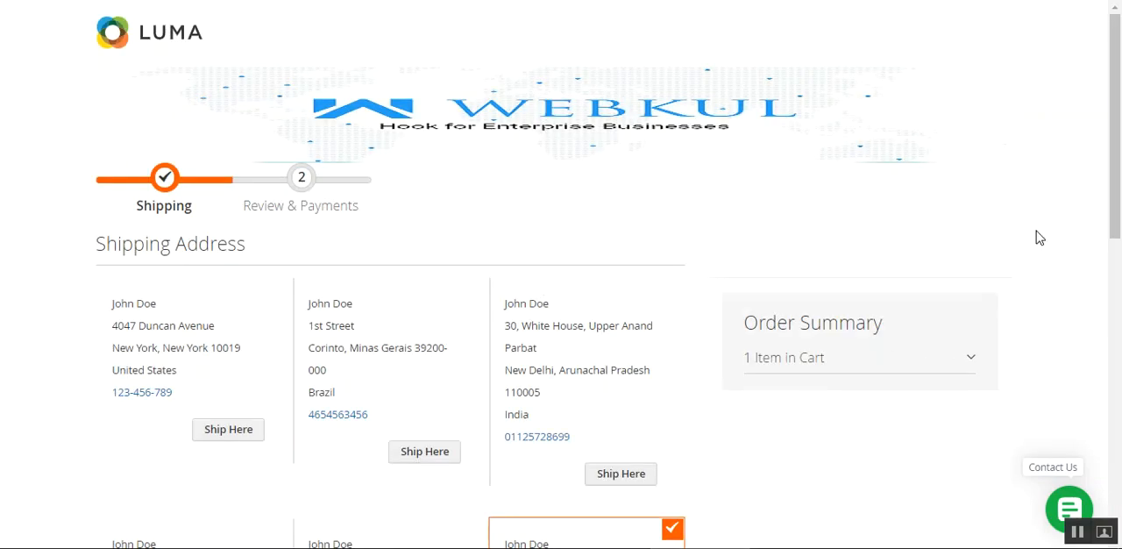
left_click(945, 364)
left_click_drag(1117, 149, 1121, 257)
scroll(1119, 262, "down", 3)
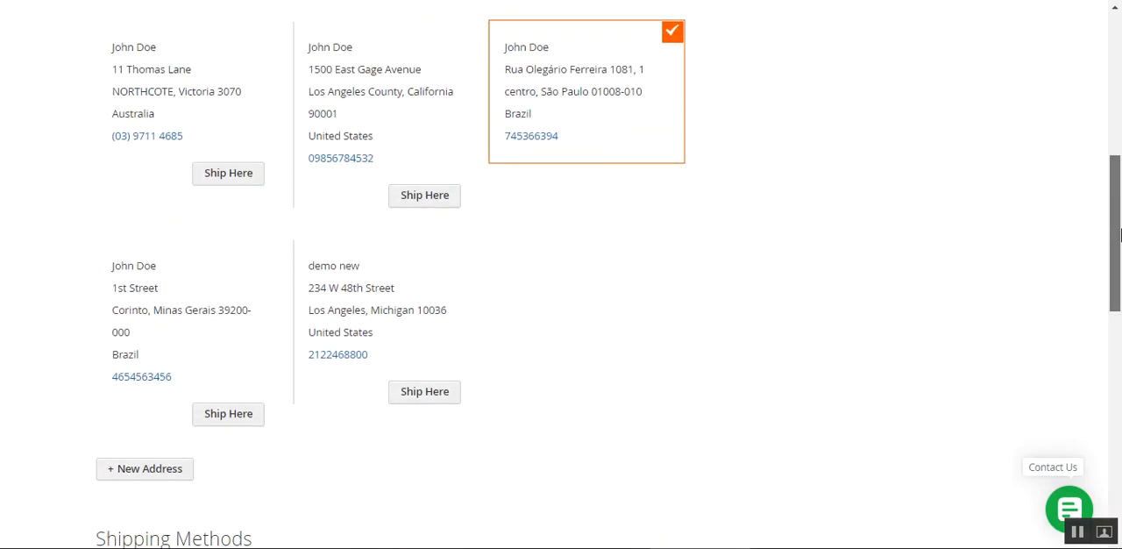
left_click_drag(1119, 259, 1090, 451)
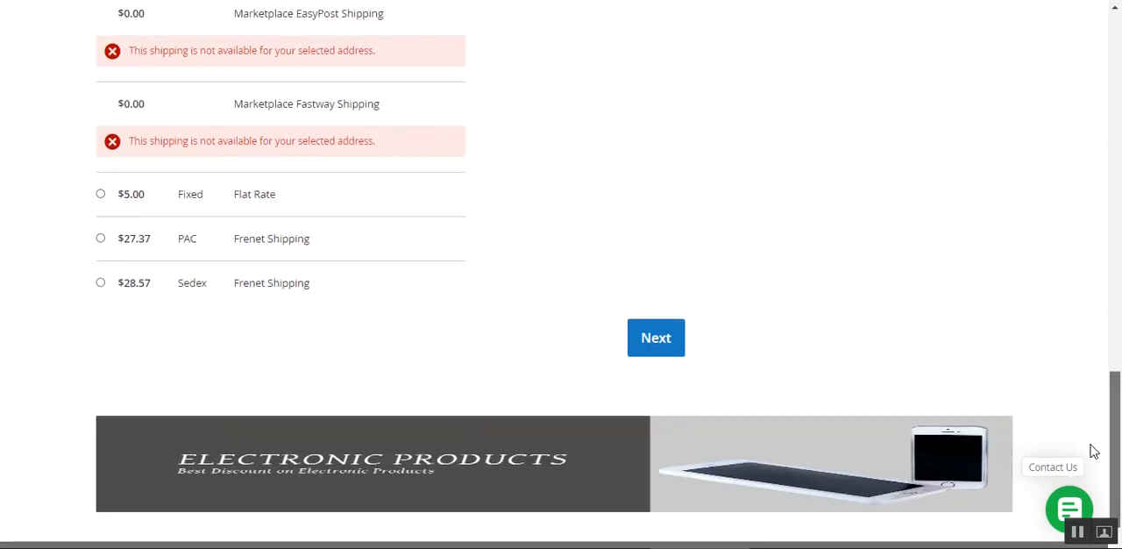
left_click(100, 190)
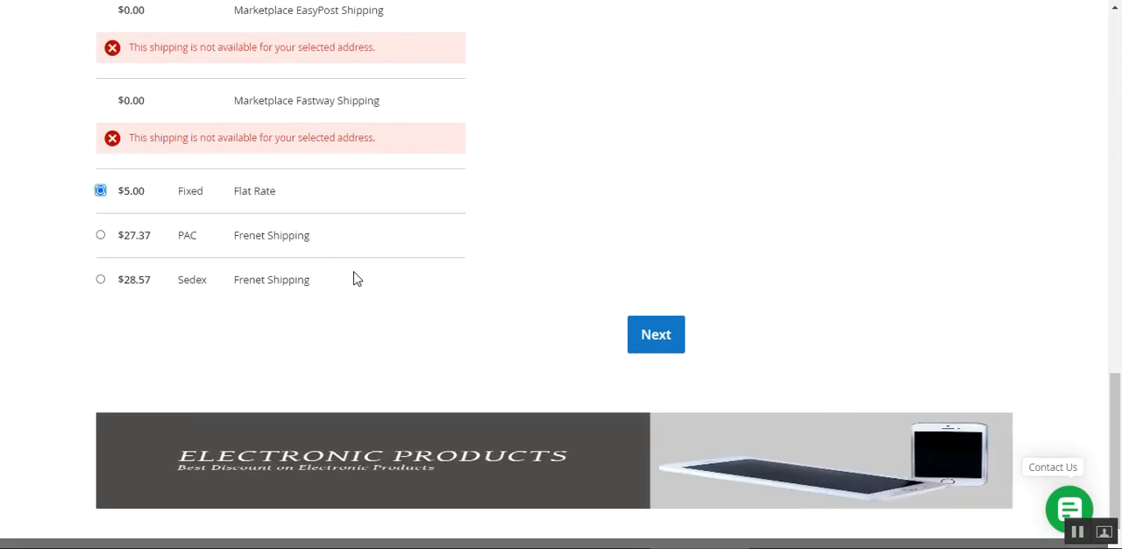
left_click(657, 339)
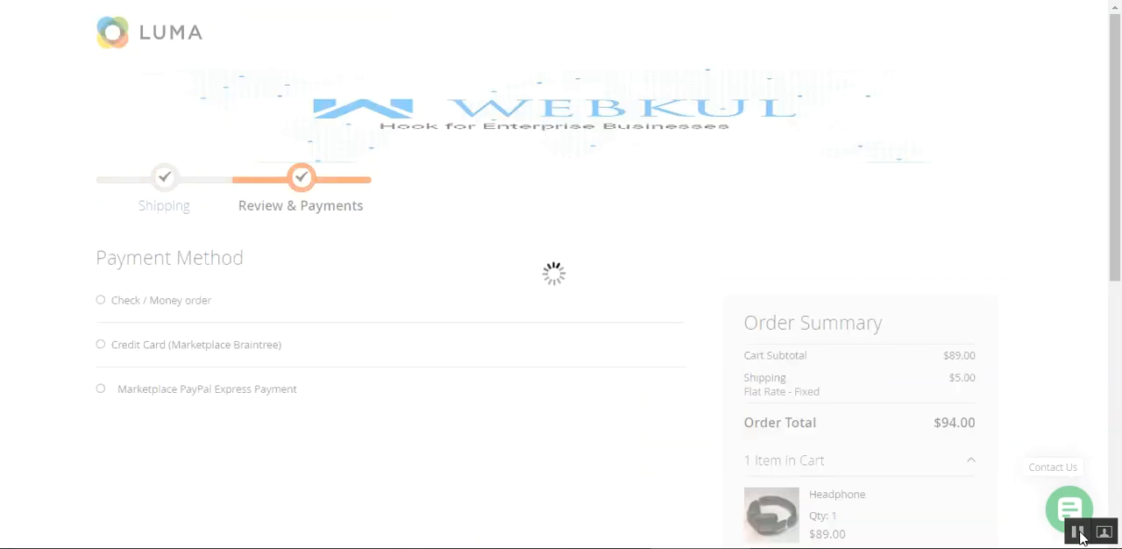
Choose Check / Money order as the payment method and place the Headphone order
left_click(100, 299)
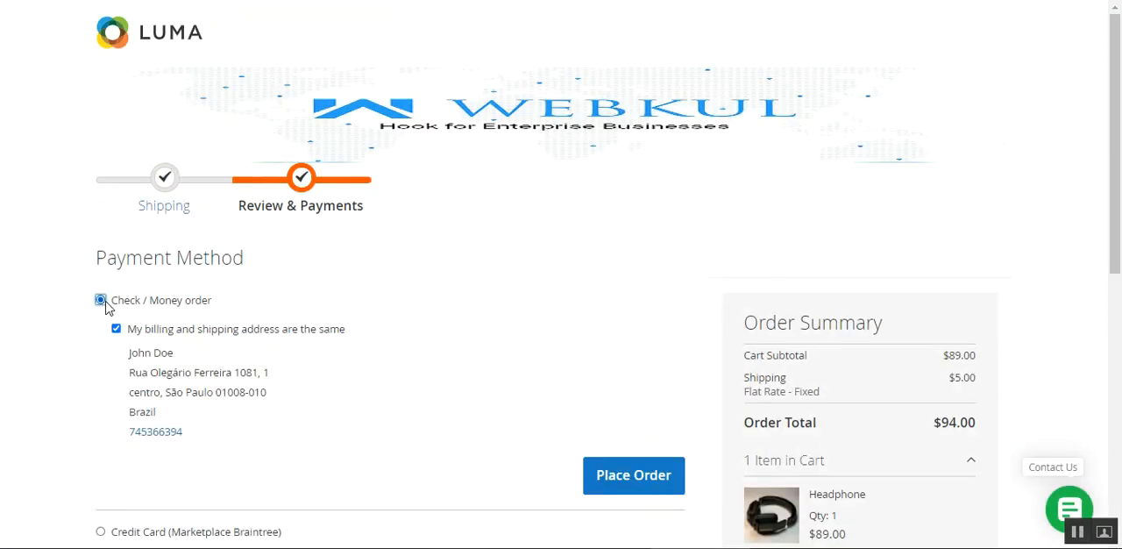
scroll(396, 343, "down", 3)
left_click(639, 232)
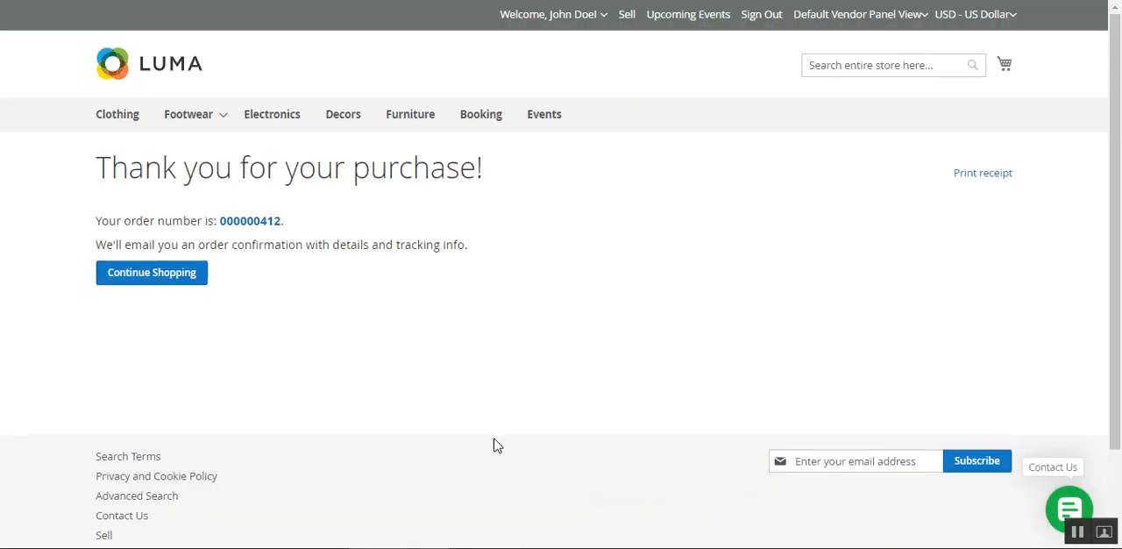
Open the newly placed Headphone order's detail page and review the notice about purchasing the Complete PreOrder product
left_click(250, 222)
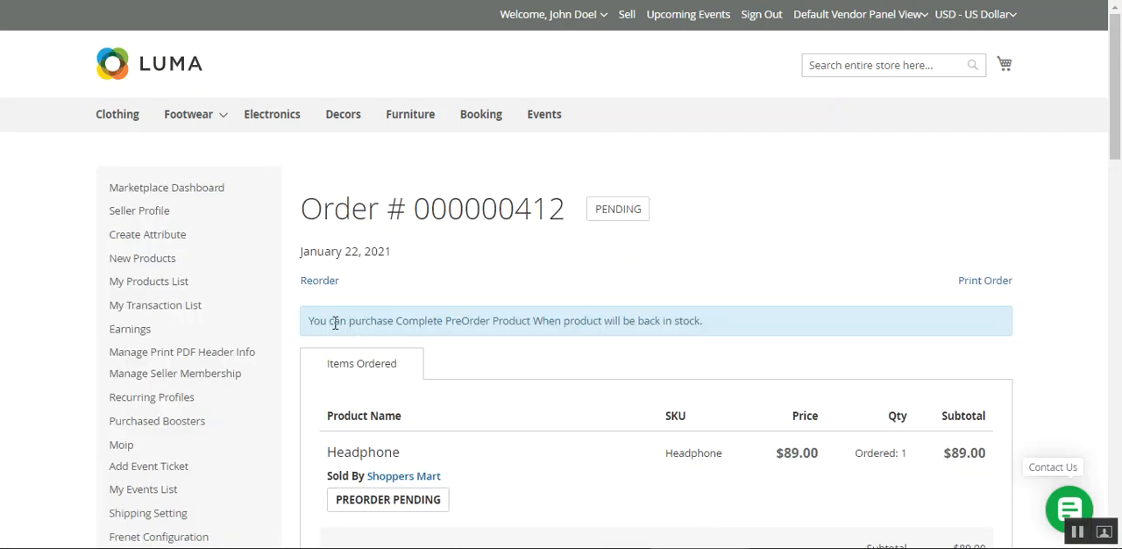
left_click_drag(342, 323, 651, 327)
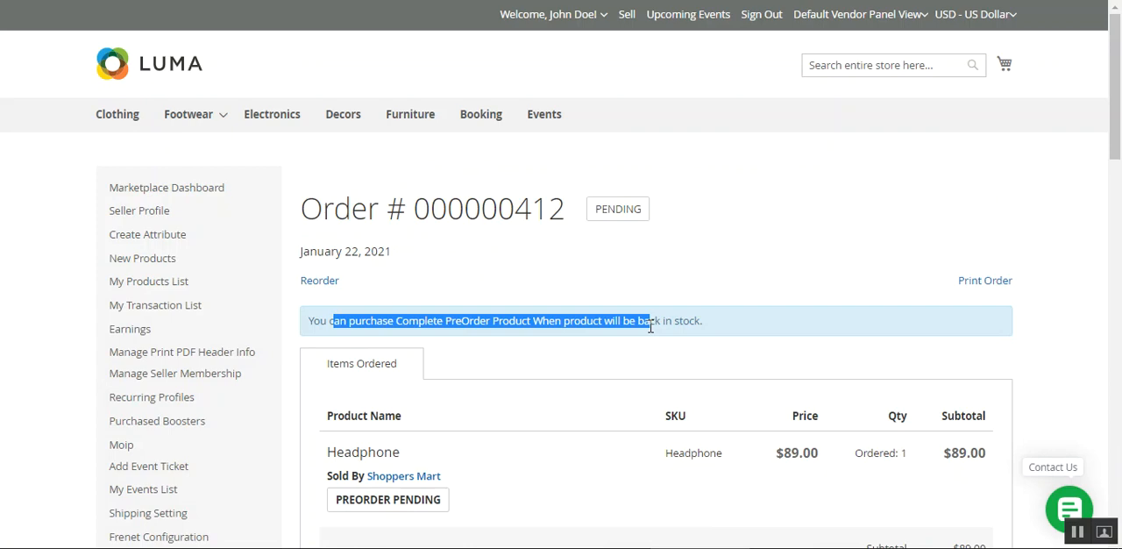
left_click(784, 312)
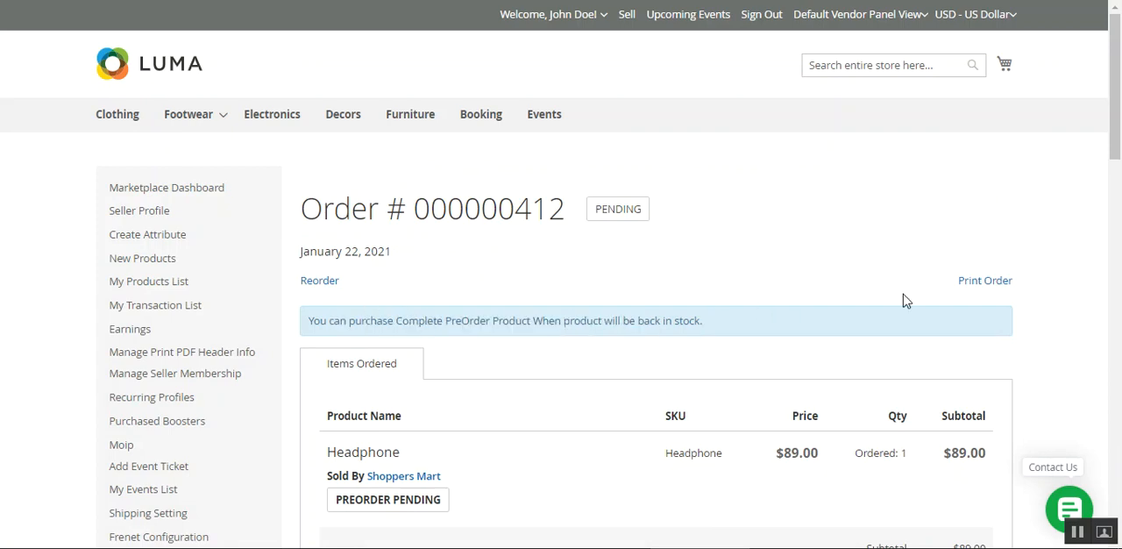
Examine the ordered Headphone's preorder status label and the order details around it
left_click_drag(1116, 116, 1104, 146)
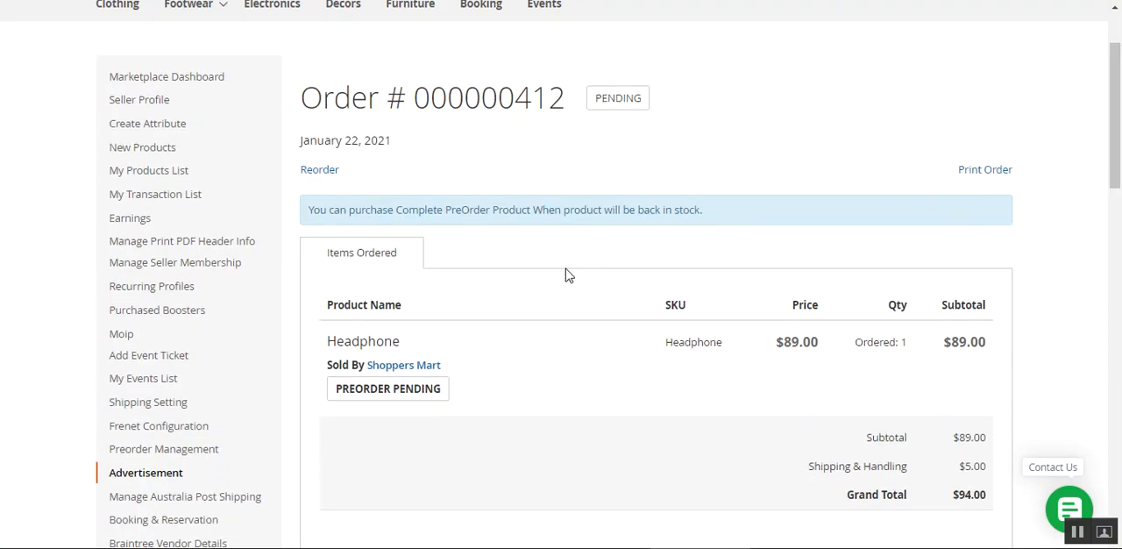
scroll(391, 354, "down", 2)
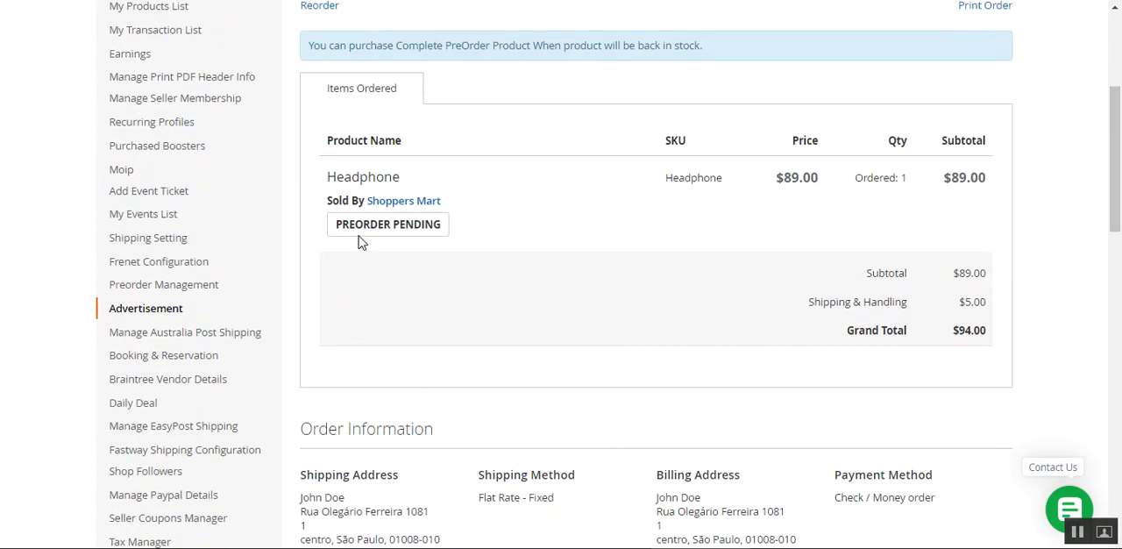
left_click_drag(339, 229, 435, 226)
left_click(513, 231)
left_click_drag(1119, 168, 1119, 149)
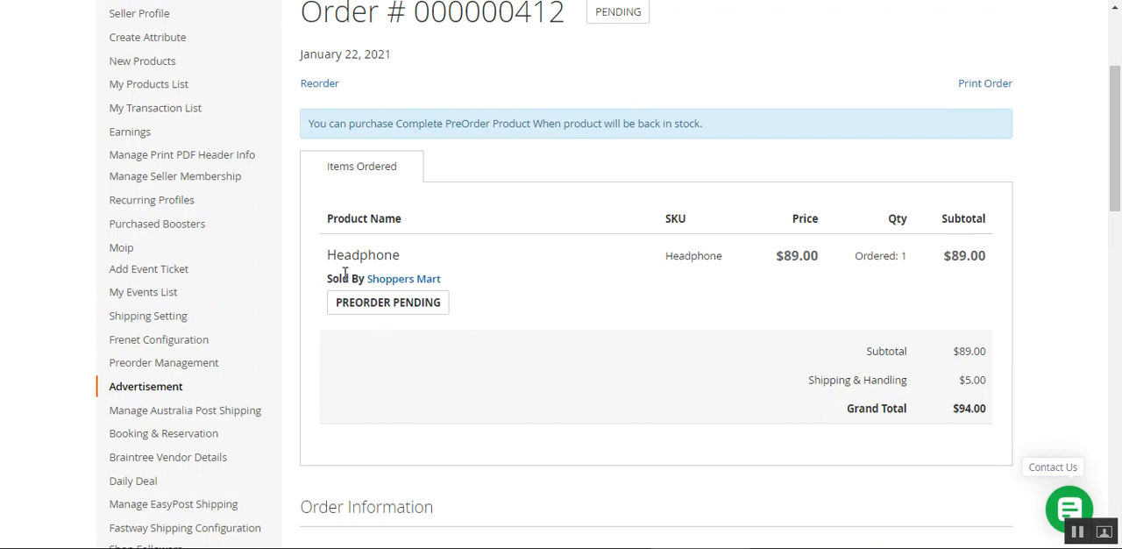
left_click_drag(339, 306, 459, 314)
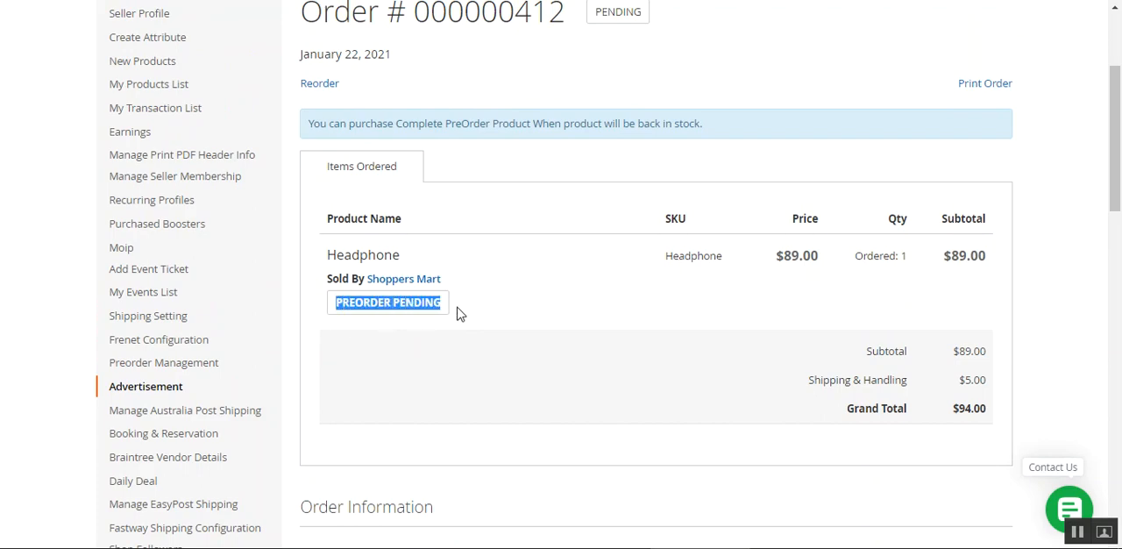
left_click(343, 312)
left_click_drag(339, 305, 445, 306)
left_click(527, 307)
scroll(1120, 304, "up", 1)
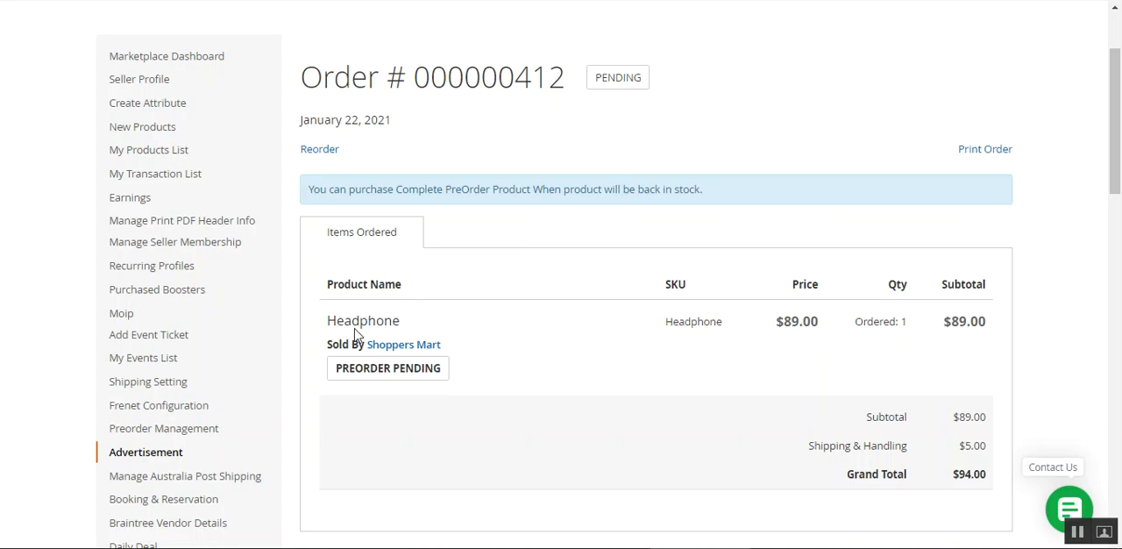
Open the Configuration page of Preorder Management in a new tab
scroll(210, 263, "up", 2)
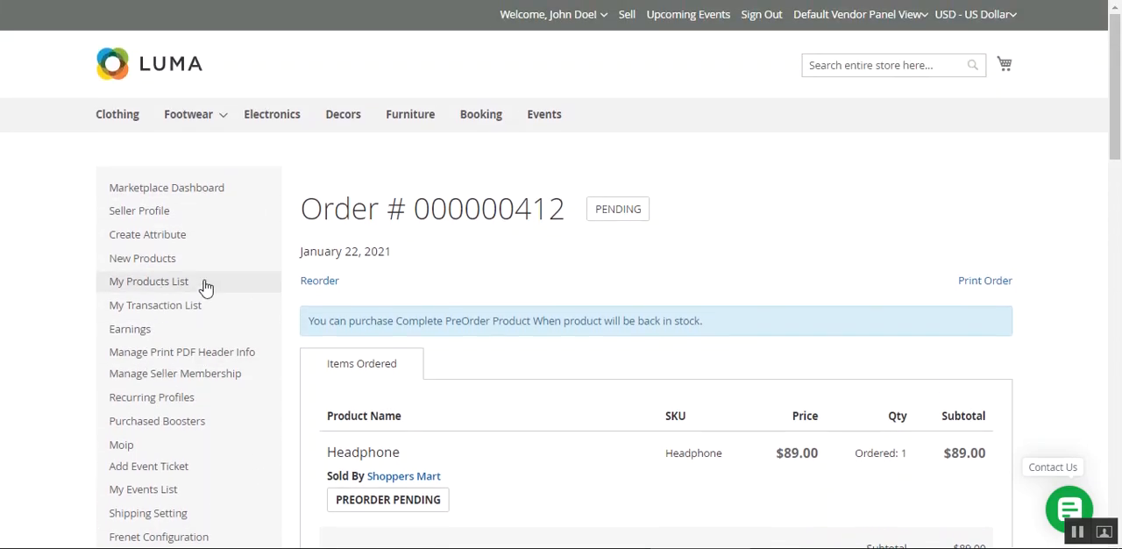
scroll(220, 368, "down", 4)
mouse_move(224, 353)
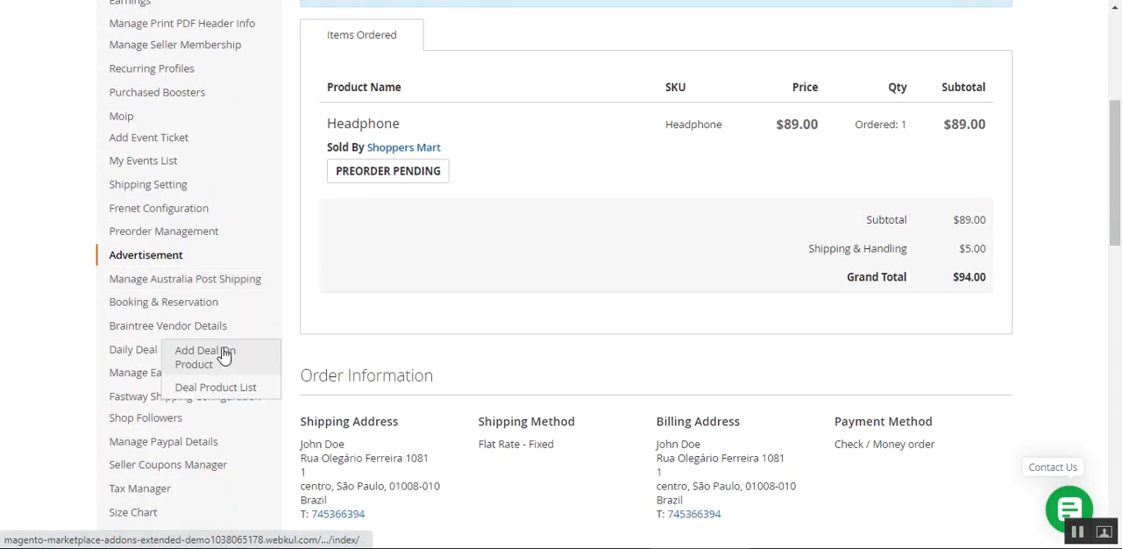
left_click(196, 231)
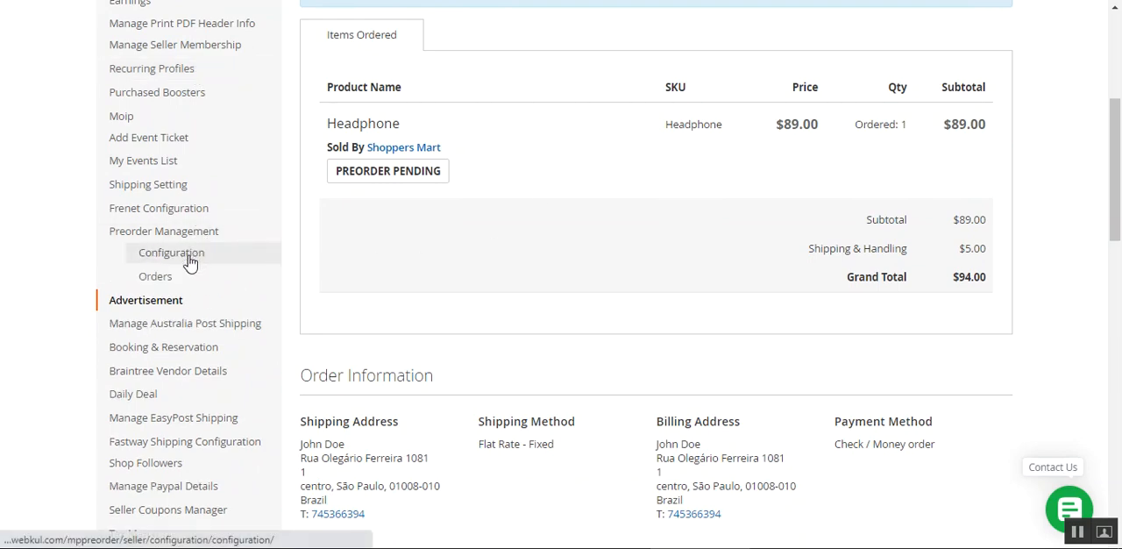
right_click(188, 255)
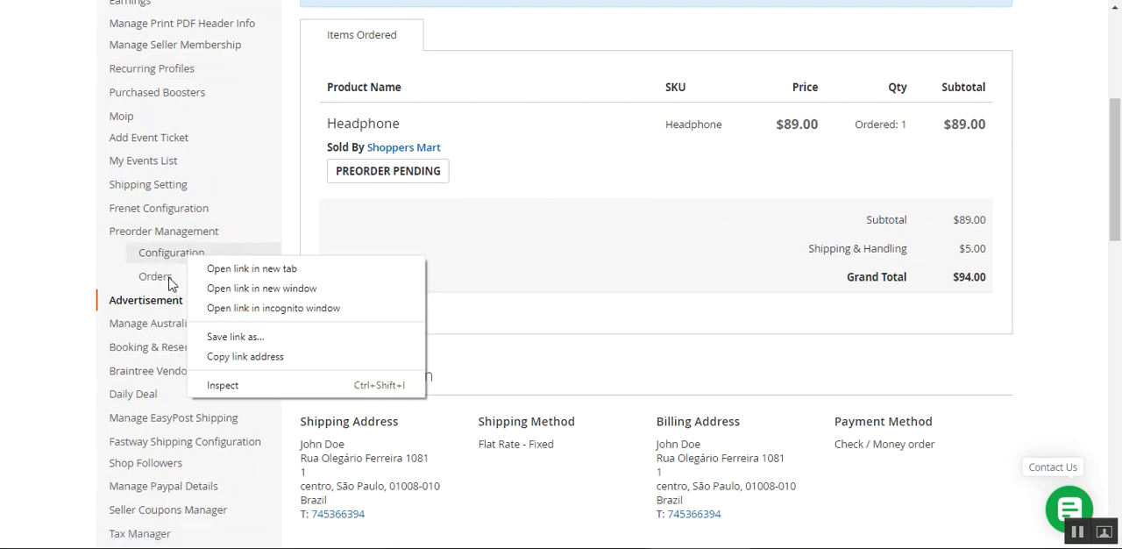
left_click(258, 277)
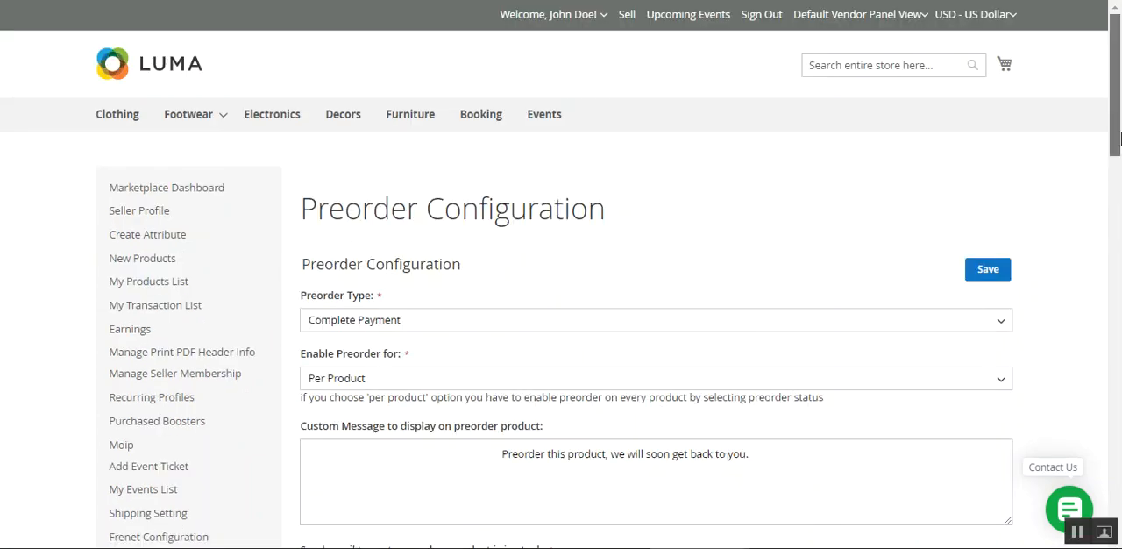
Review the available Preorder Type options and set the type to Percent Payment
scroll(1120, 169, "down", 2)
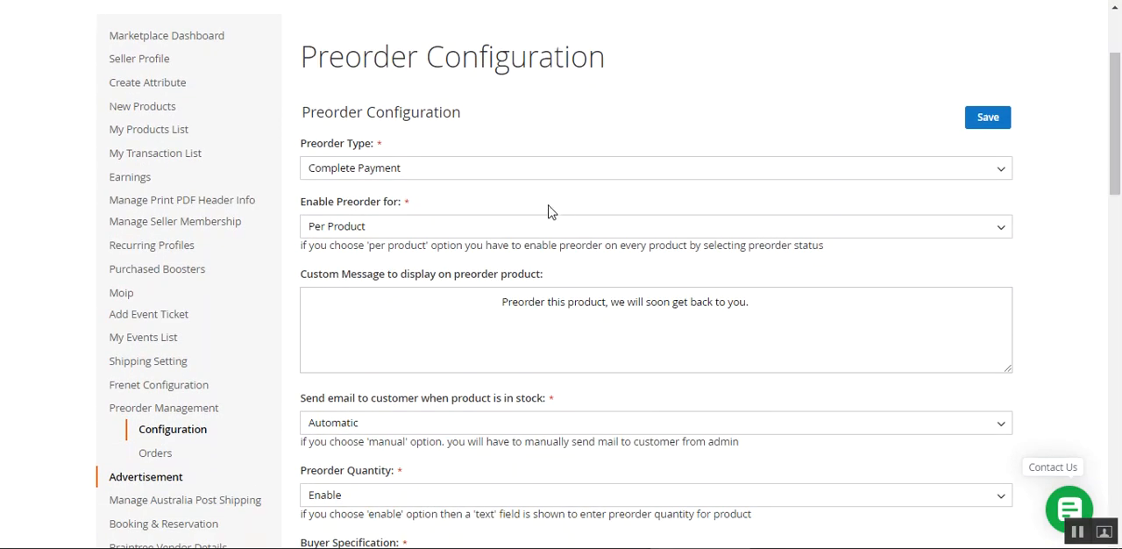
left_click(406, 172)
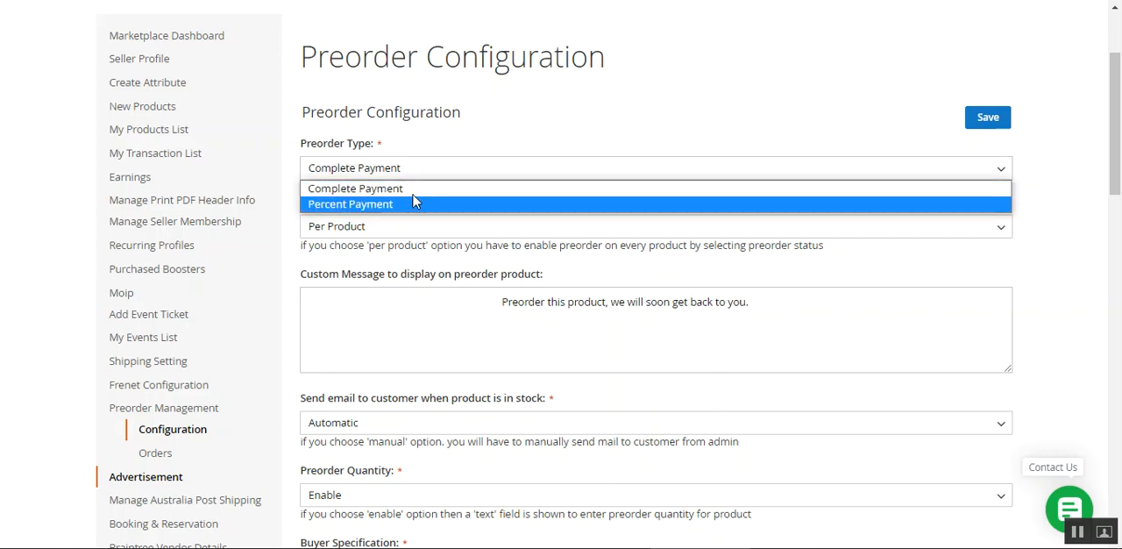
left_click(414, 191)
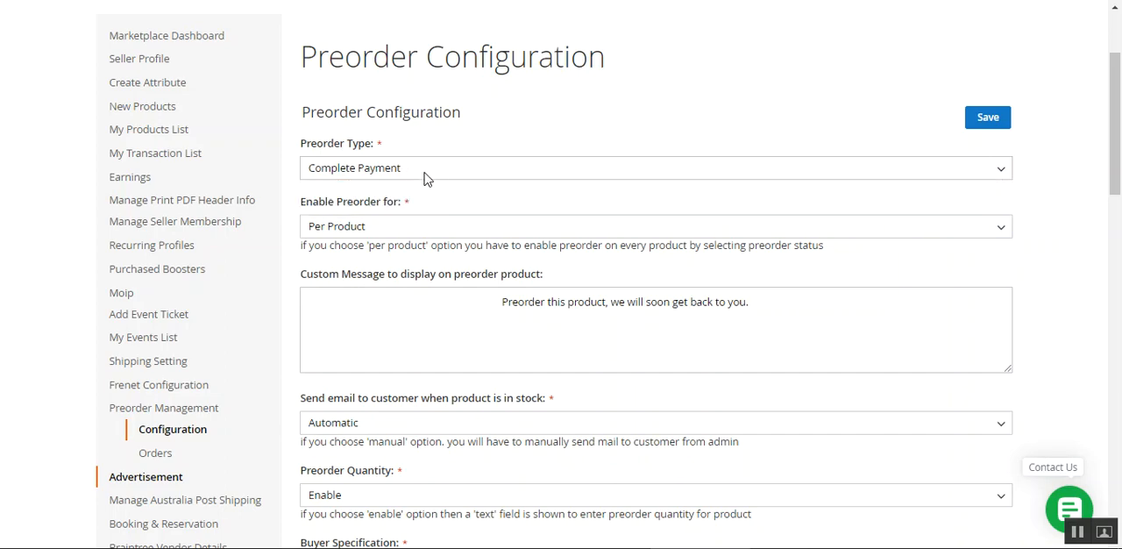
left_click(427, 176)
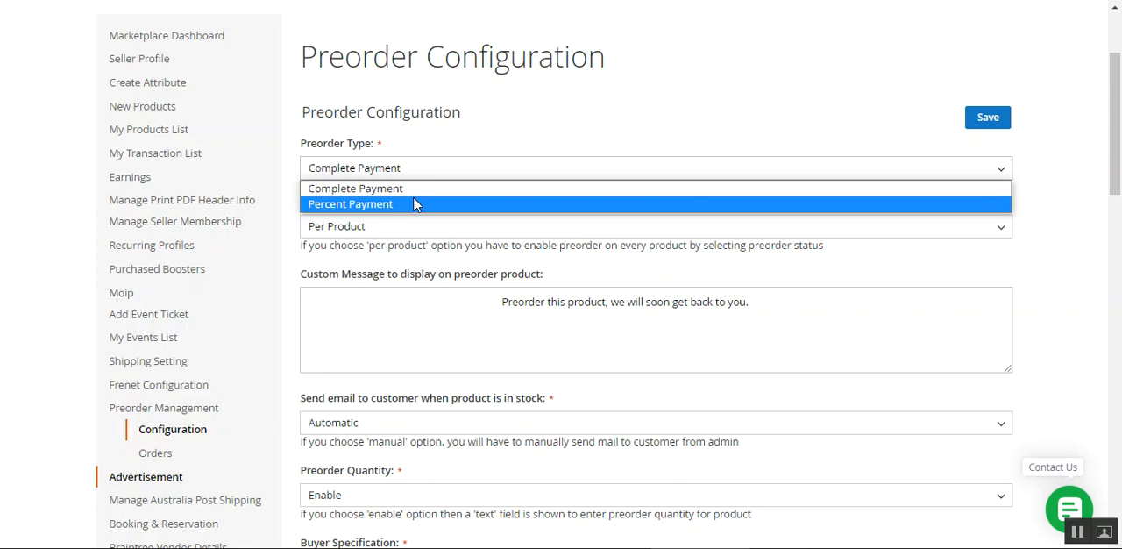
left_click(415, 205)
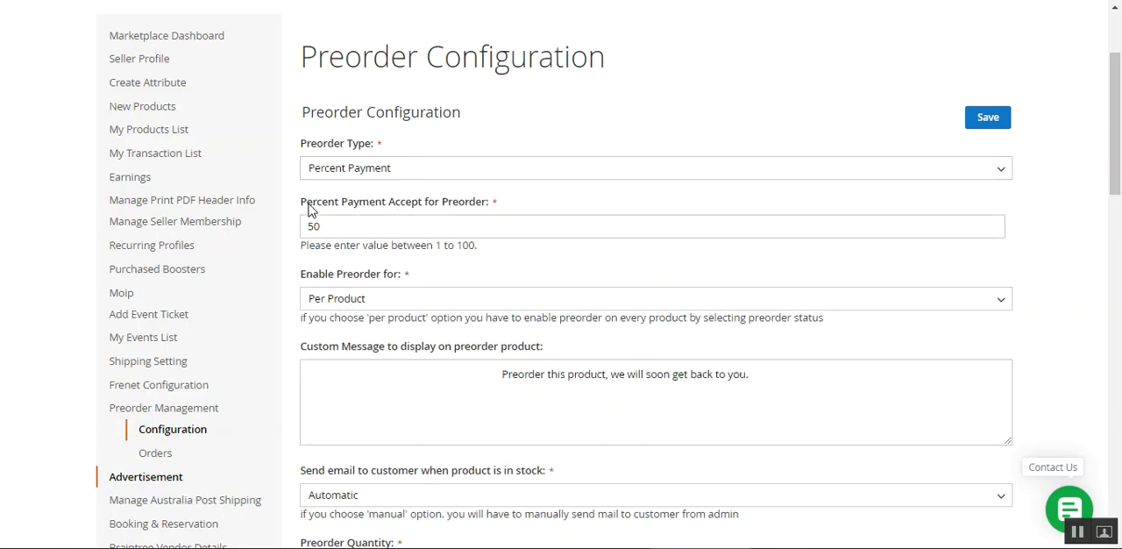
Examine the Percent Payment Accept for Preorder setting and its value field
left_click_drag(307, 208, 435, 210)
left_click(484, 211)
double_click(485, 210)
left_click(517, 213)
left_click(332, 226)
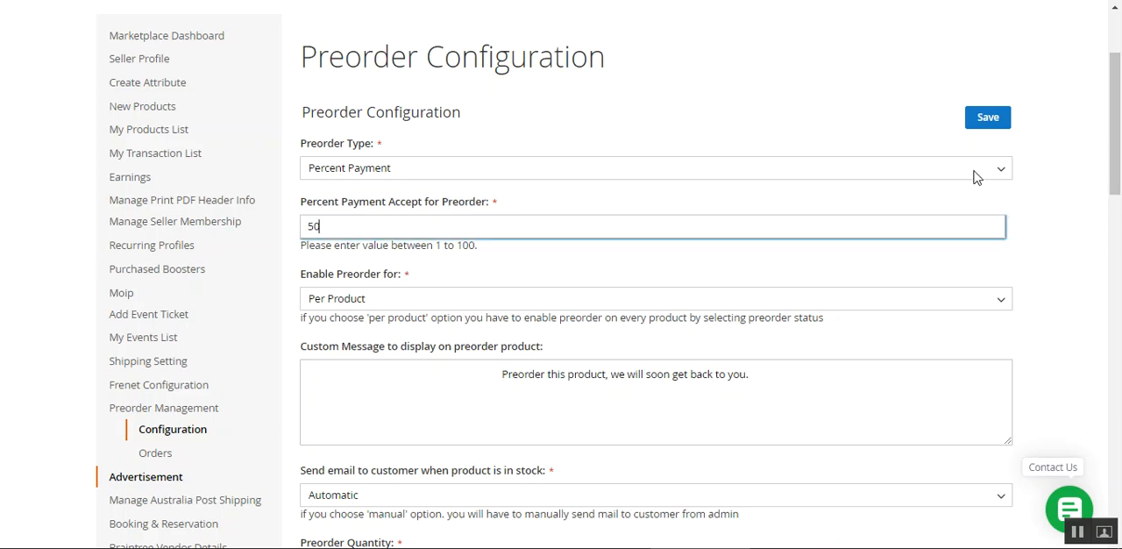
left_click(644, 104)
scroll(420, 294, "up", 1)
scroll(419, 298, "down", 1)
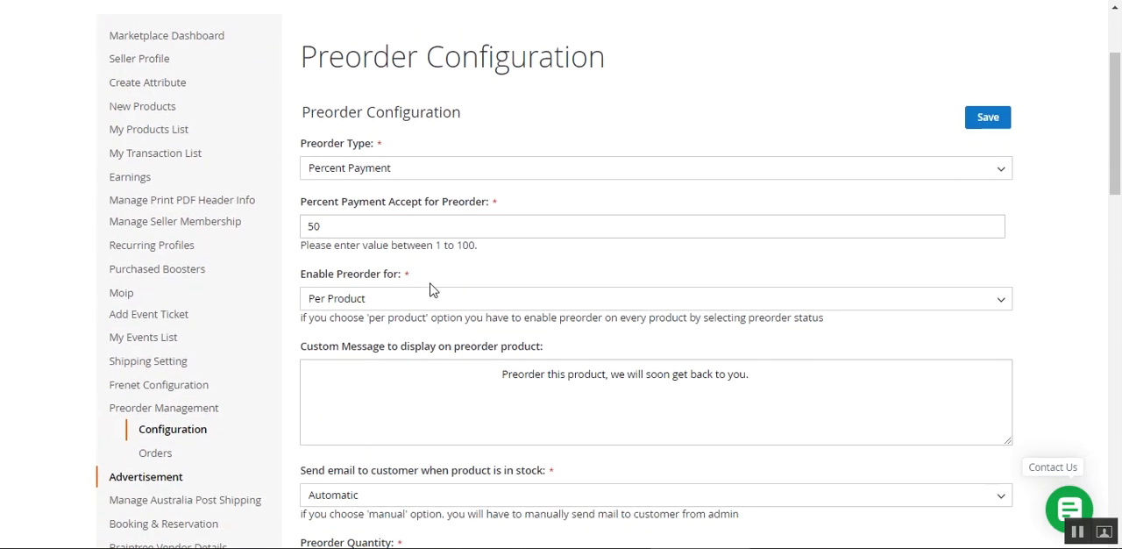
Set Enable Preorder for to Few Products and examine the field for the SKUs of preorder-enabled products
scroll(419, 303, "down", 1)
left_click_drag(305, 195, 381, 193)
left_click(418, 223)
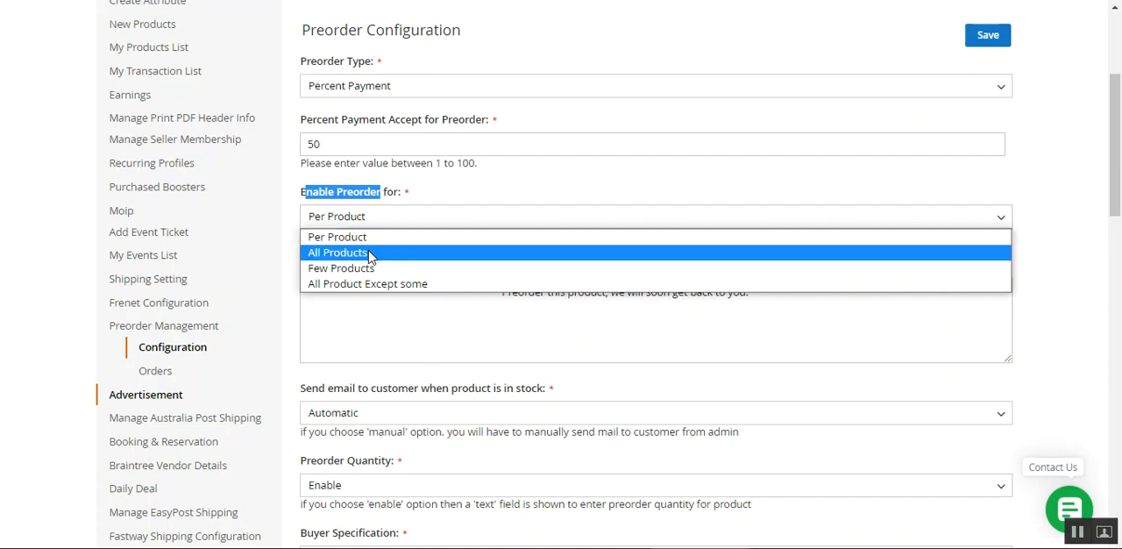
left_click(427, 269)
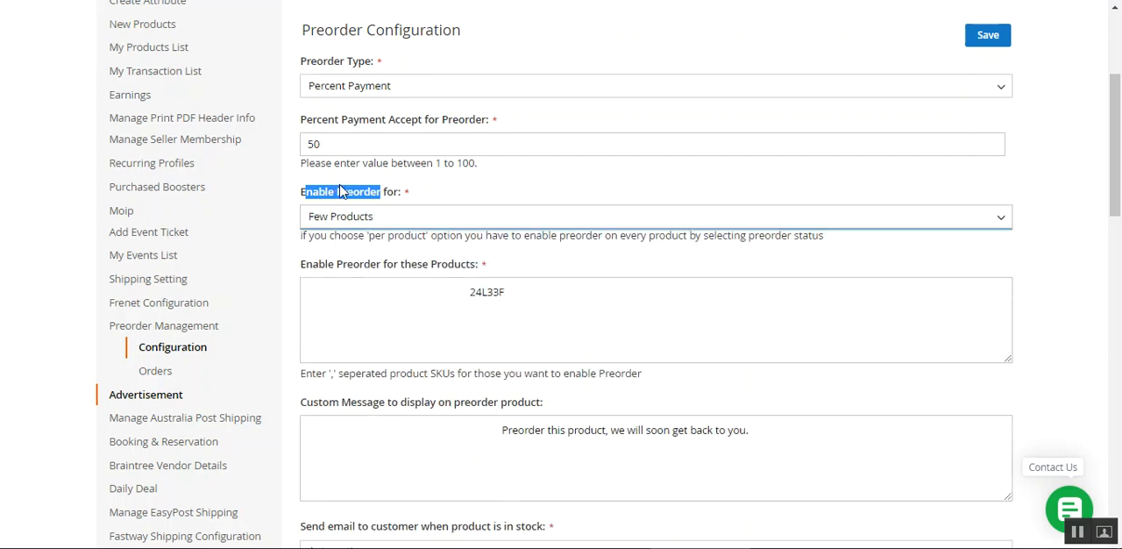
left_click(358, 257)
left_click(411, 293)
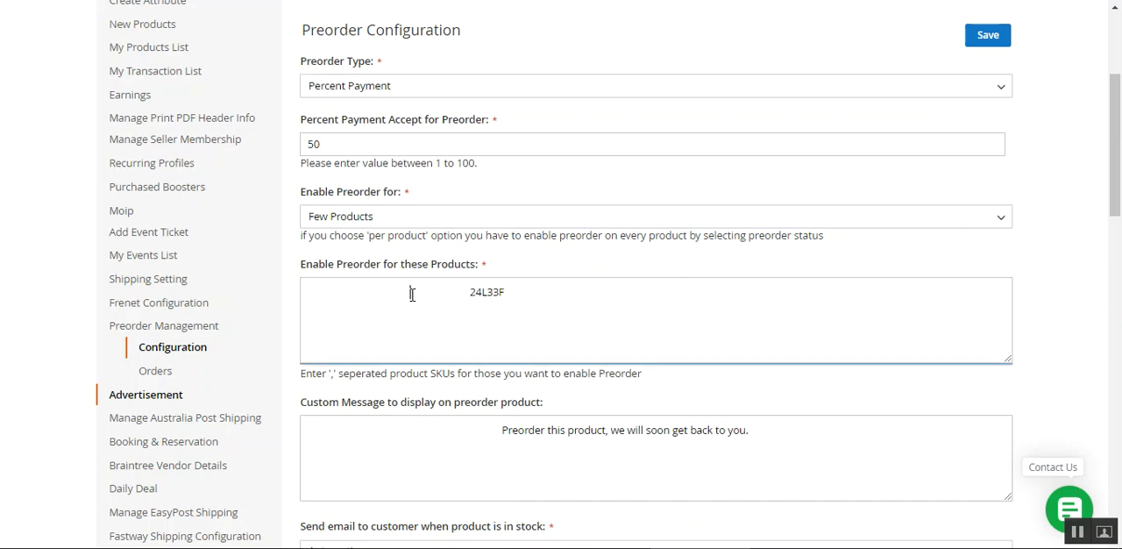
left_click_drag(370, 265, 464, 268)
left_click(529, 296)
Set Enable Preorder for to All Product Except some and activate the field for products with preorder disabled
left_click(371, 226)
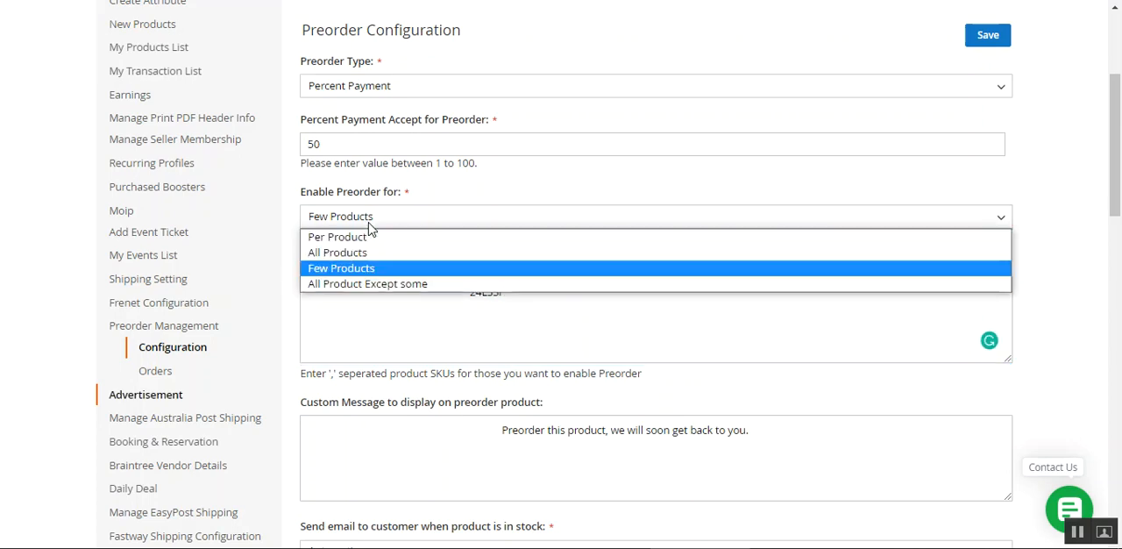
left_click(375, 284)
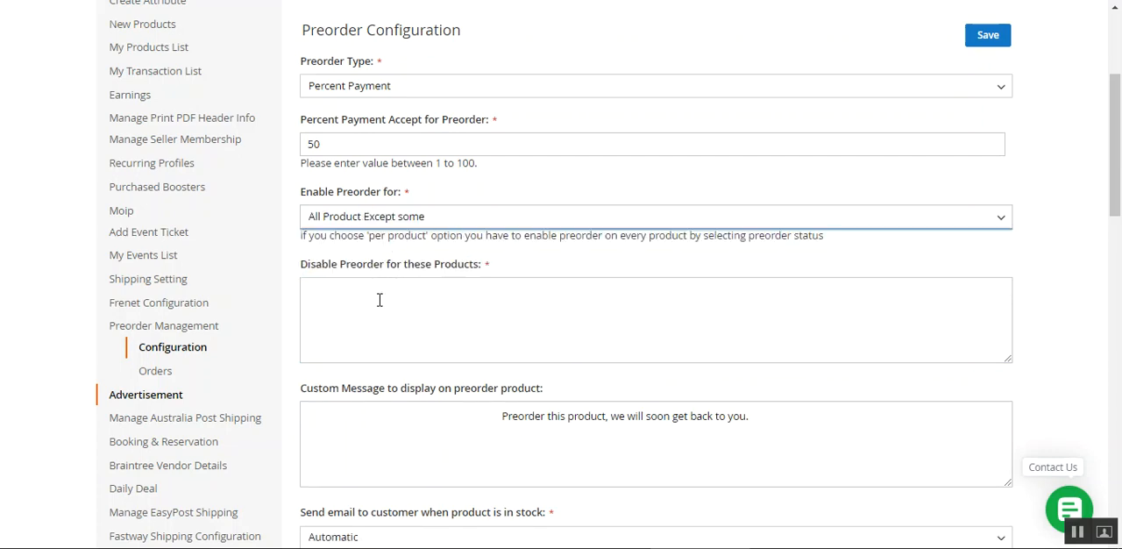
left_click(364, 297)
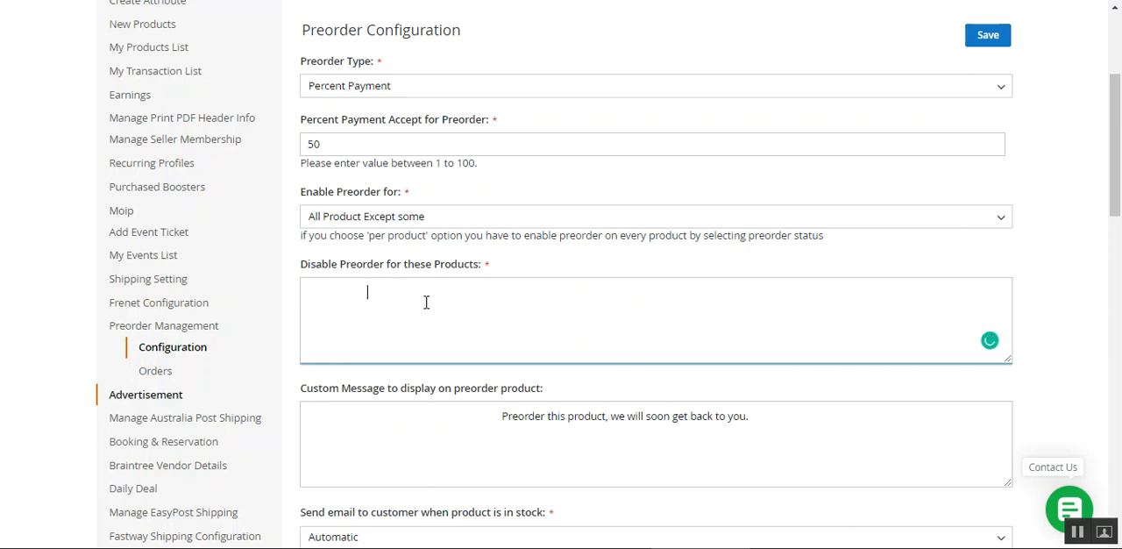
Examine the field for the custom message displayed on preorder products and its current text
scroll(481, 301, "down", 3)
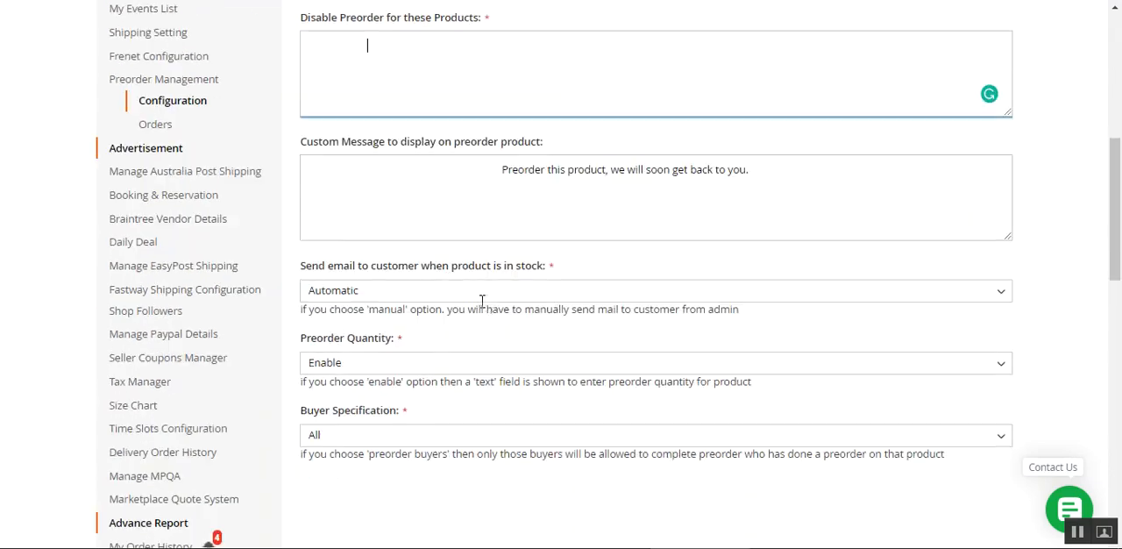
left_click_drag(329, 149, 576, 149)
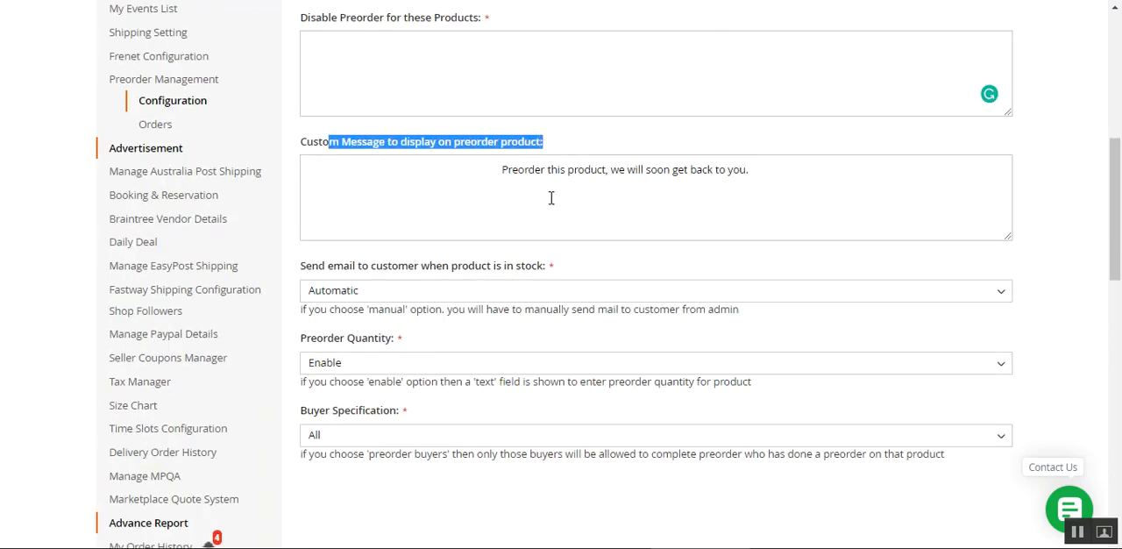
left_click_drag(521, 179, 755, 177)
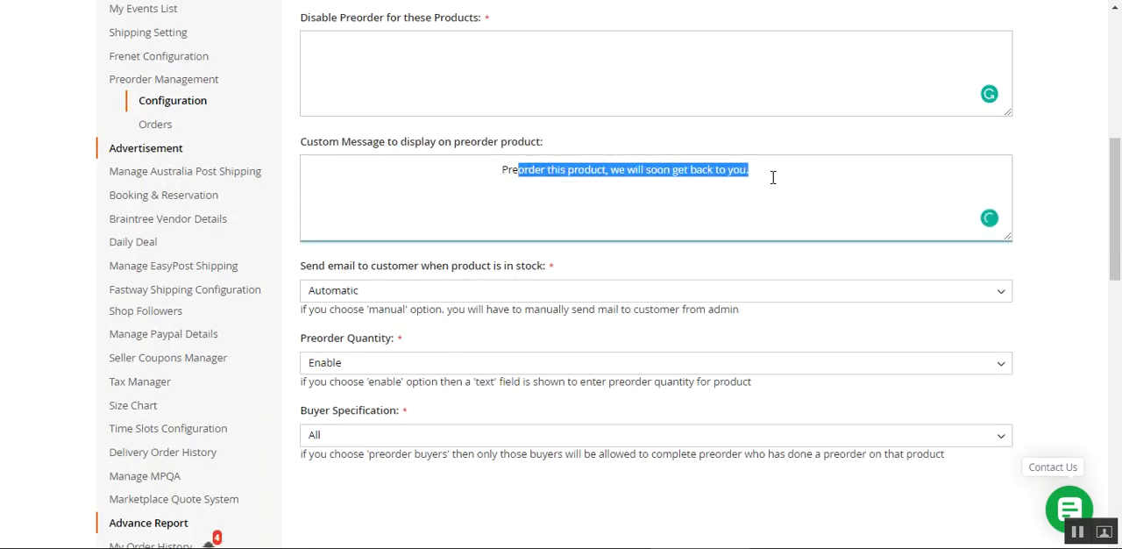
left_click_drag(466, 175, 774, 172)
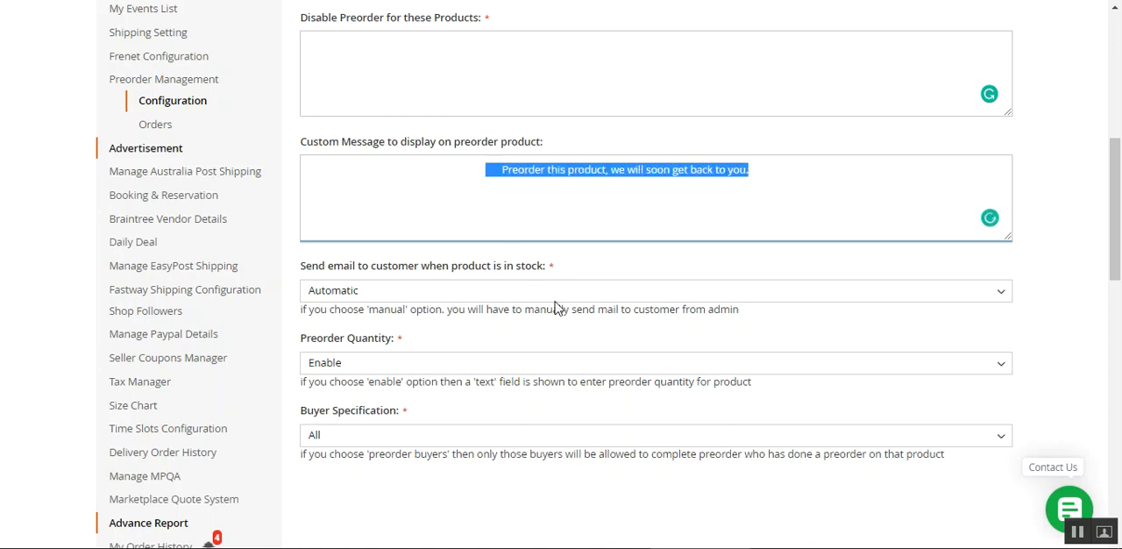
Review the available options for sending email to the customer when a product is in stock
left_click_drag(1113, 189, 1111, 210)
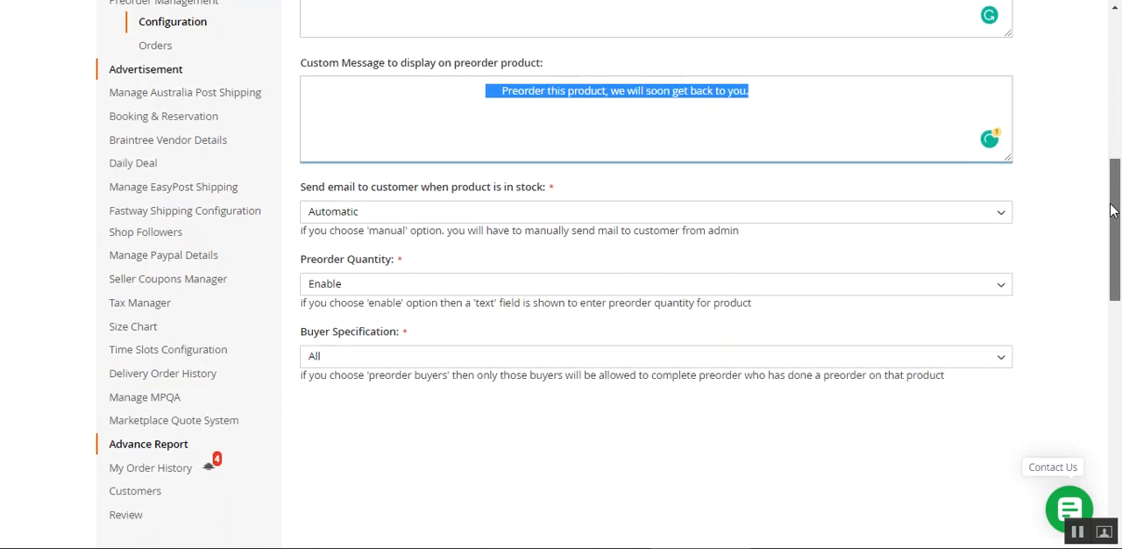
left_click_drag(311, 188, 526, 194)
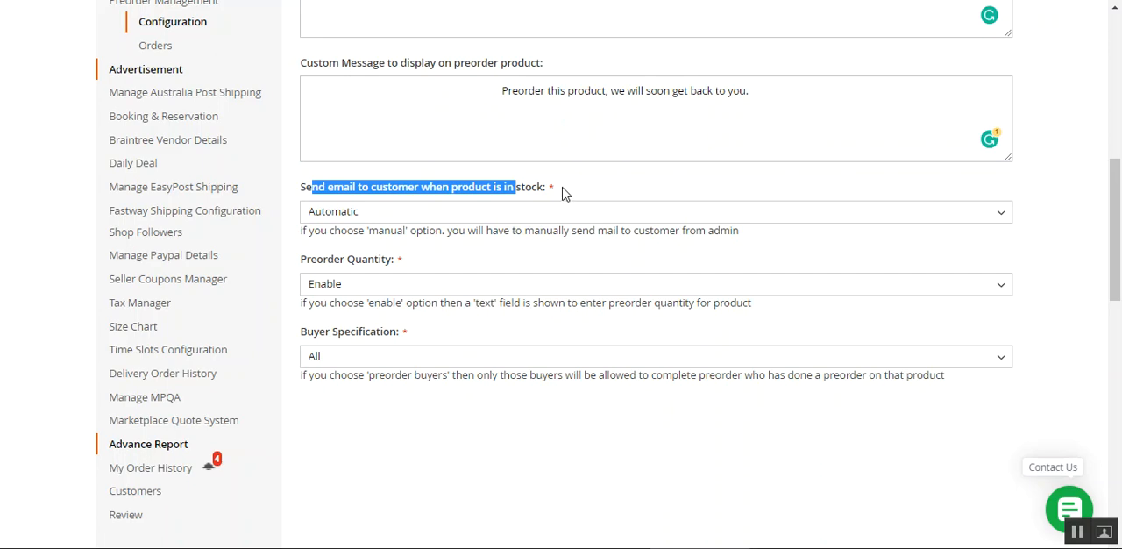
left_click(375, 216)
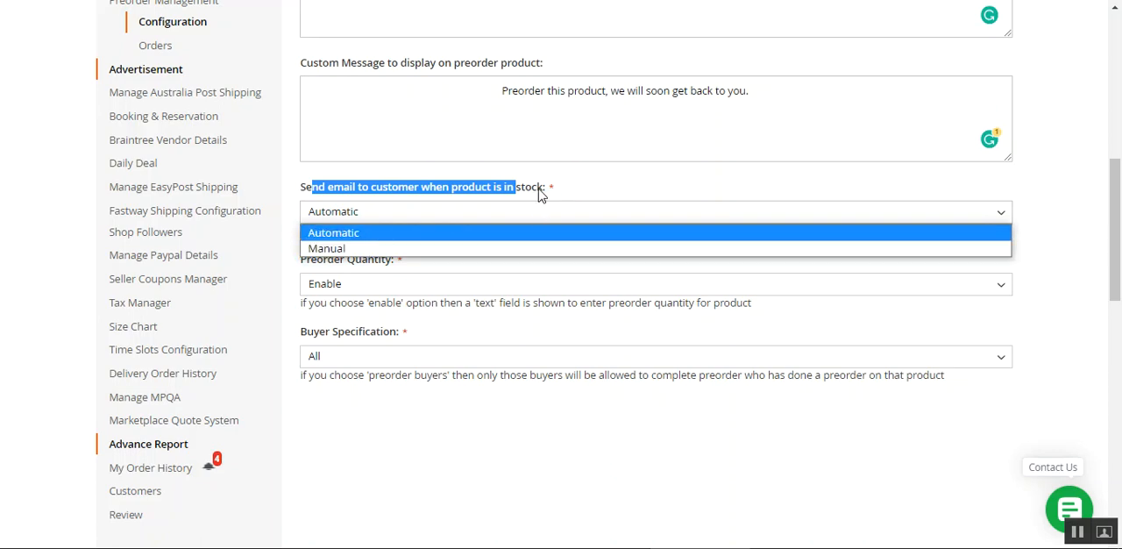
left_click_drag(548, 190, 307, 200)
left_click(552, 210)
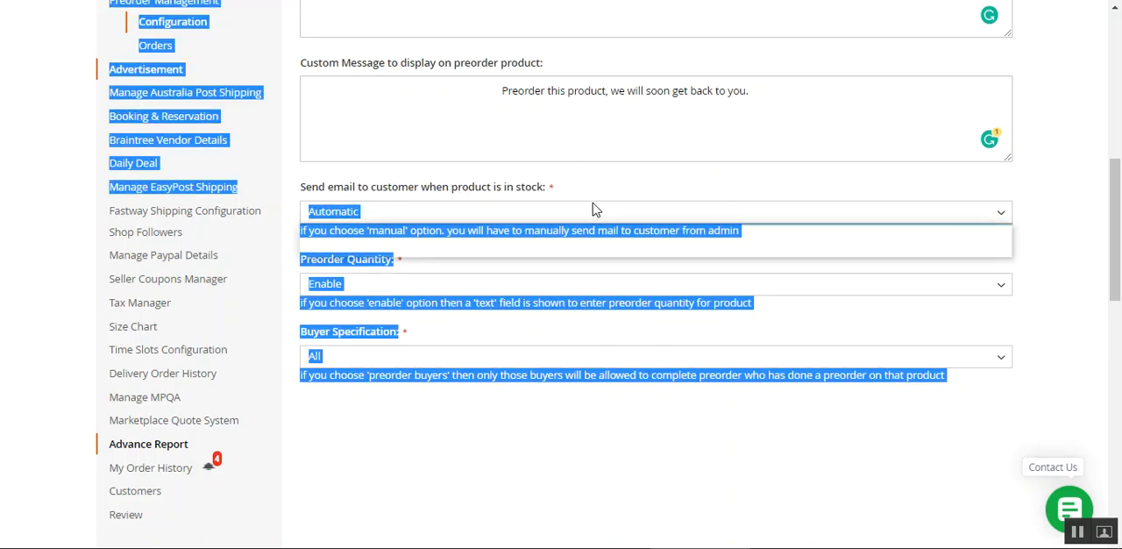
left_click(567, 183)
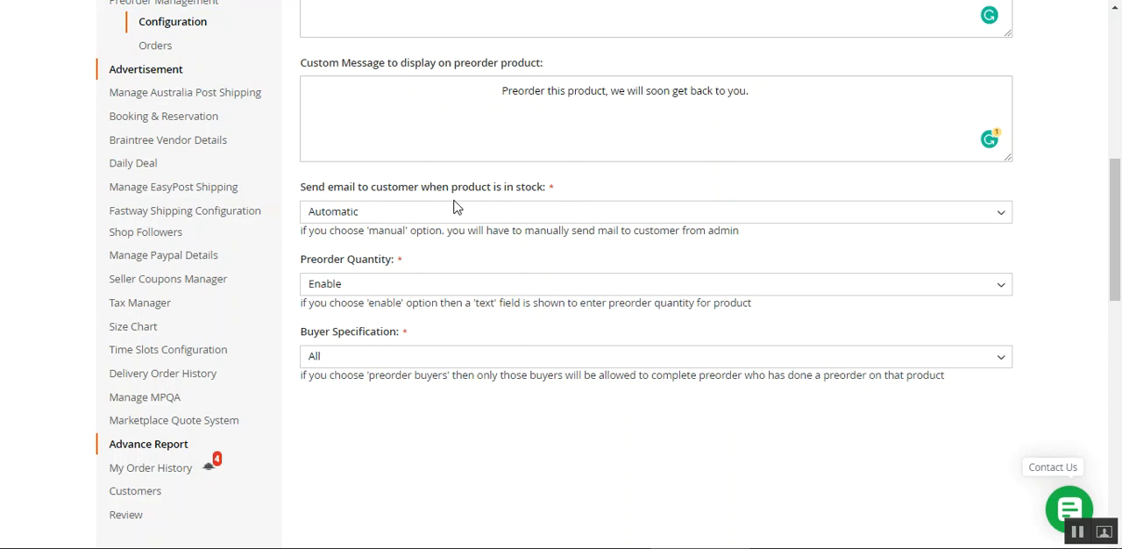
Set Send email to customer when product is in stock to Manual and read the note about this option
left_click(352, 218)
left_click(357, 248)
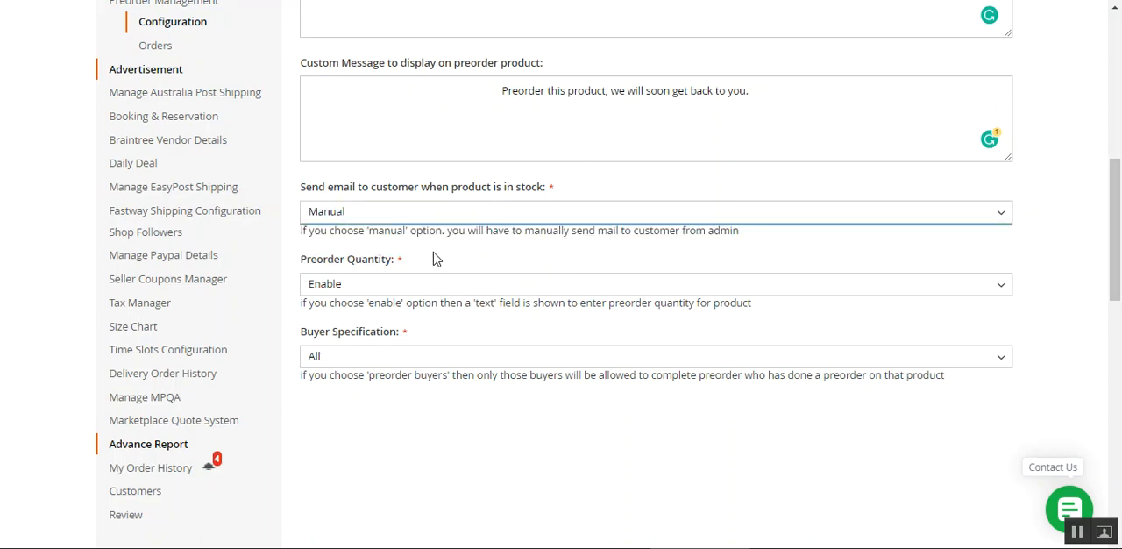
left_click_drag(310, 232, 679, 231)
left_click_drag(758, 237, 339, 239)
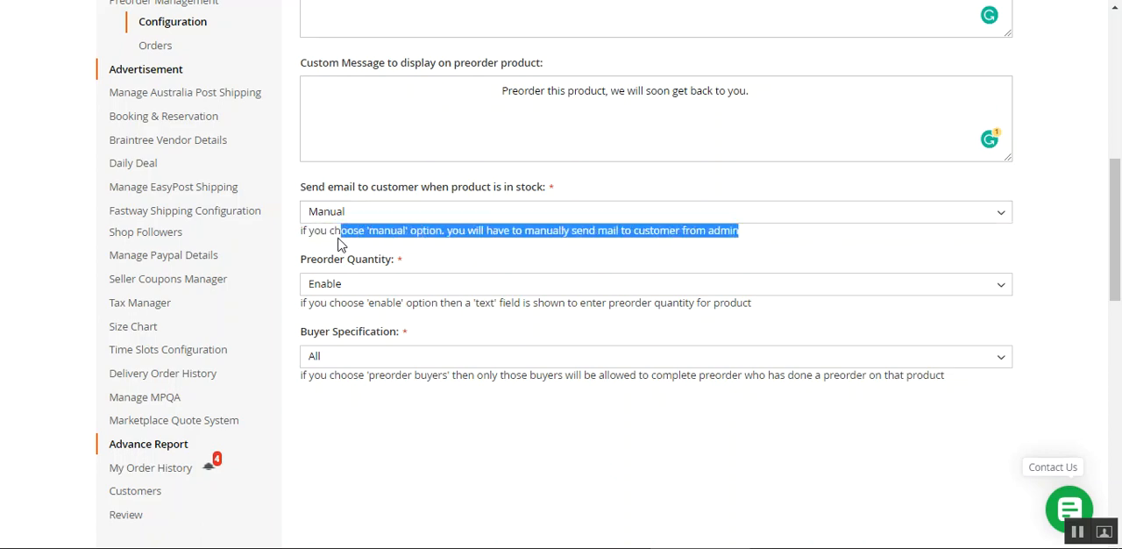
left_click(447, 253)
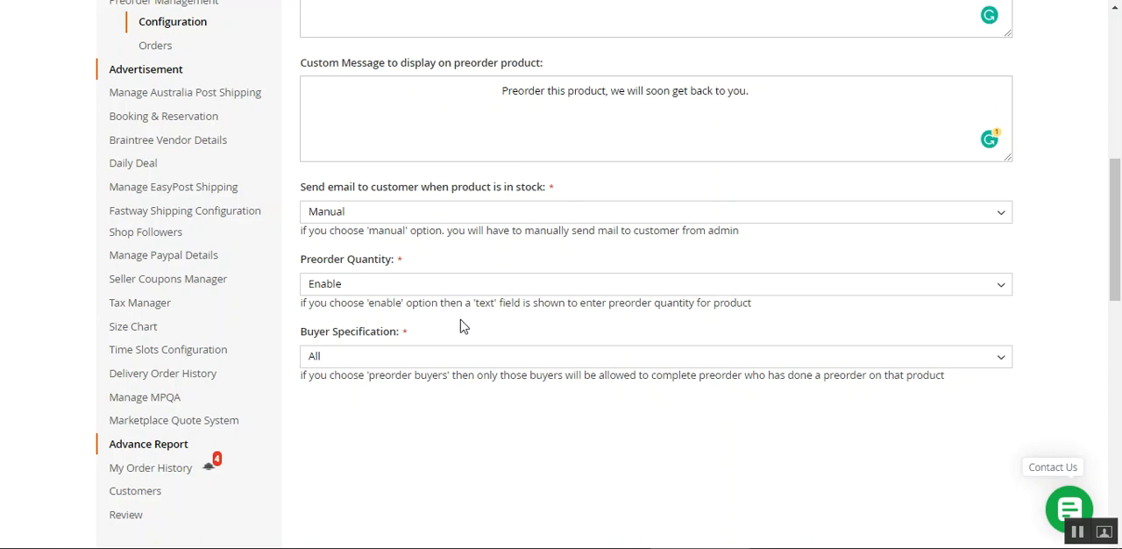
Review the Preorder Quantity options and keep the setting on Enable
left_click_drag(302, 267, 400, 265)
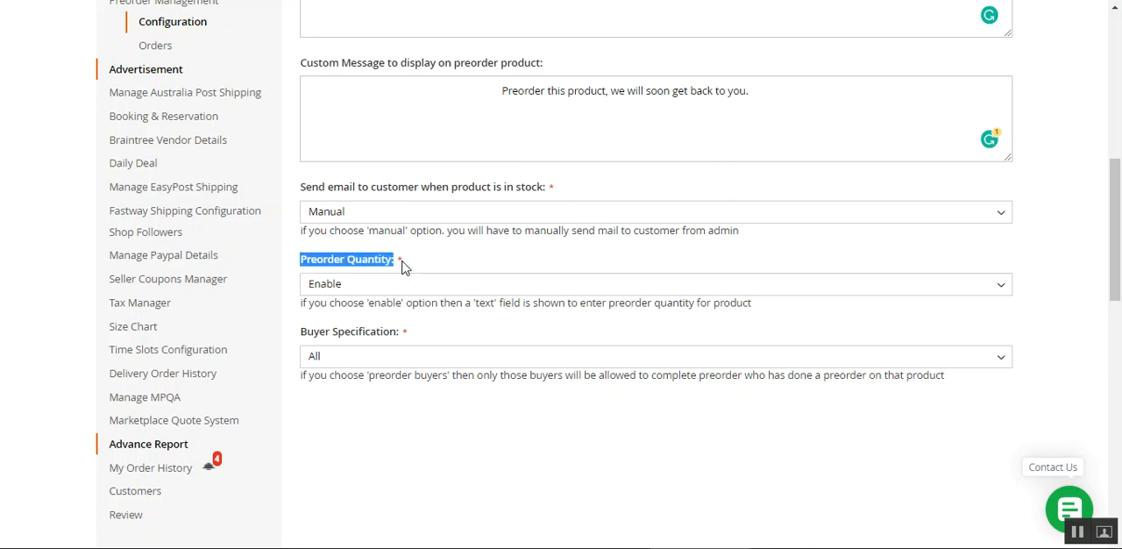
left_click(443, 268)
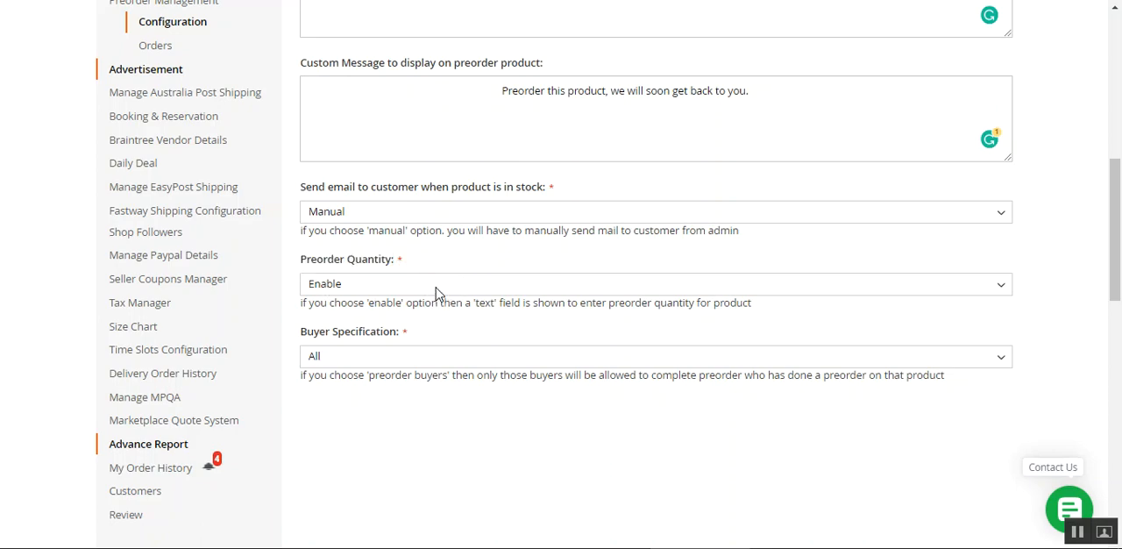
left_click(436, 291)
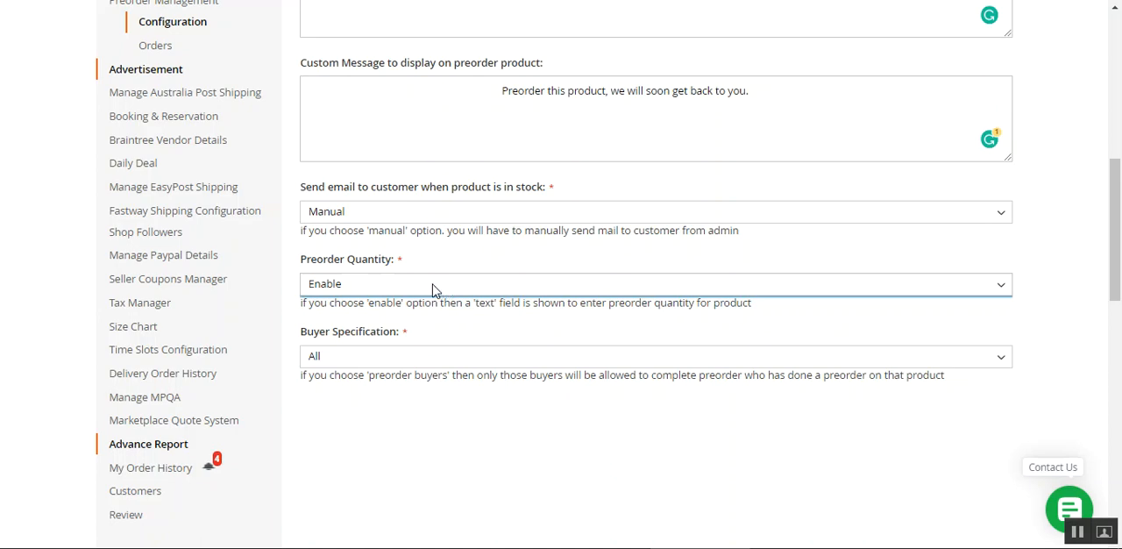
left_click(429, 286)
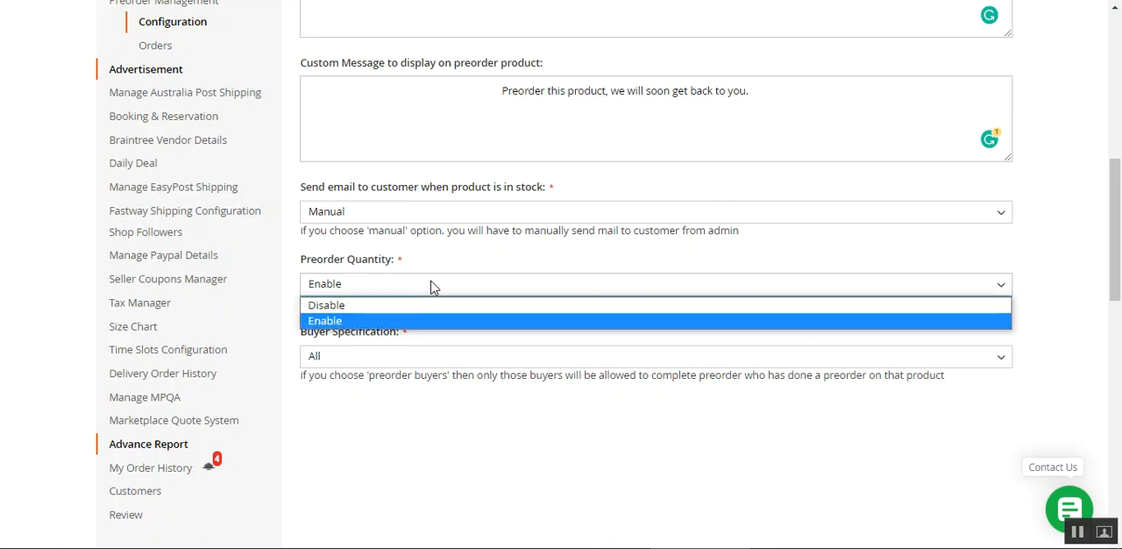
left_click(394, 321)
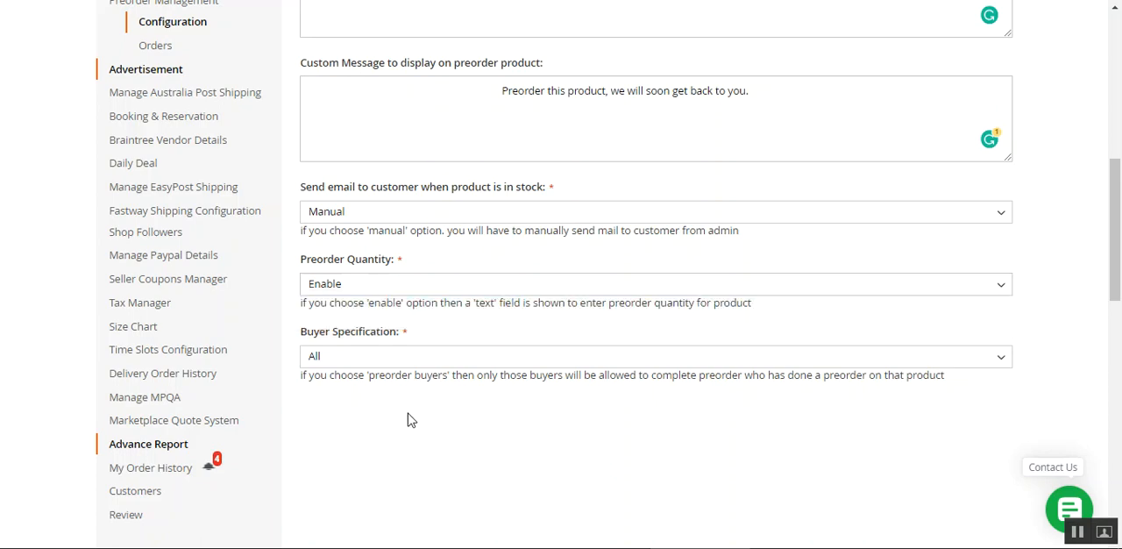
Examine the Buyer Specification setting and its All and Preorder Buyers options without changing the selection
left_click_drag(325, 337, 401, 342)
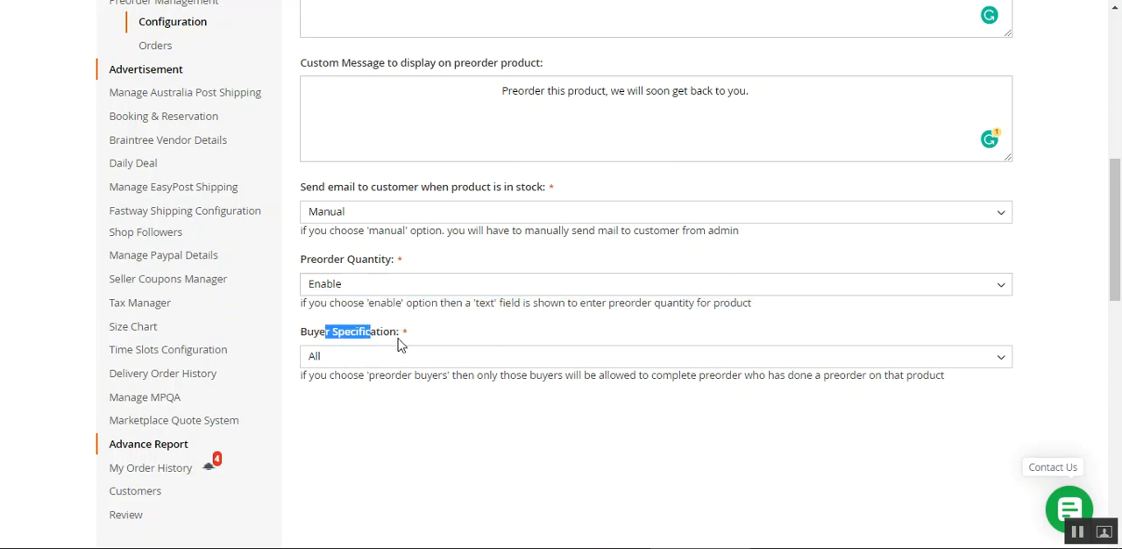
left_click(438, 362)
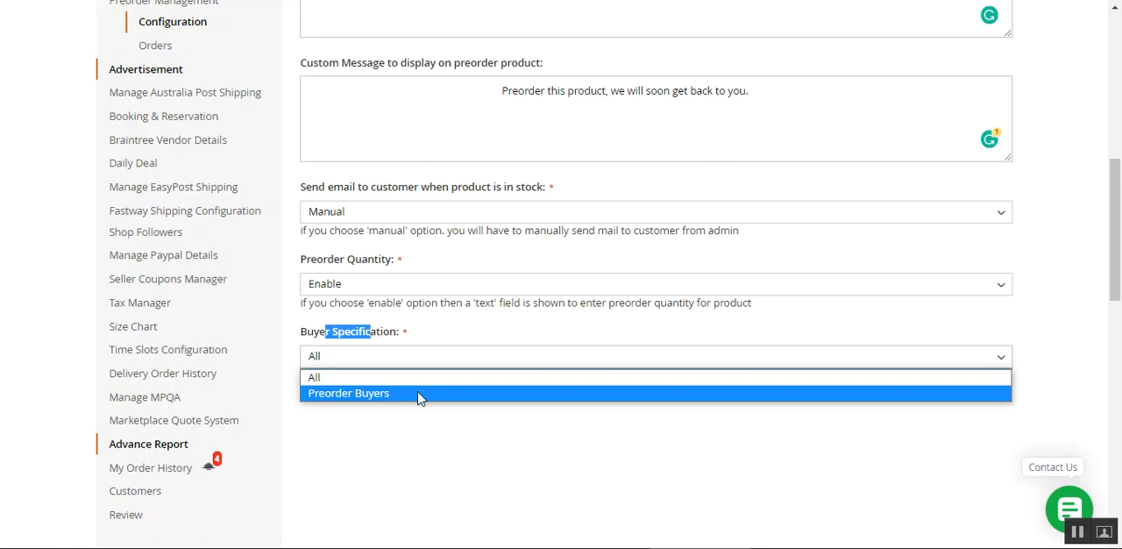
left_click(418, 429)
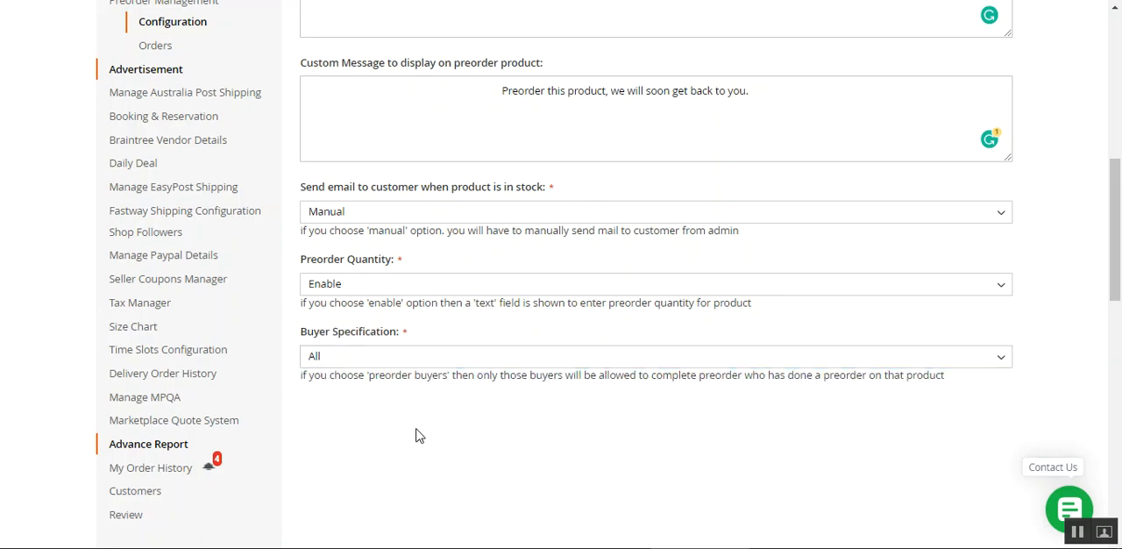
left_click(449, 357)
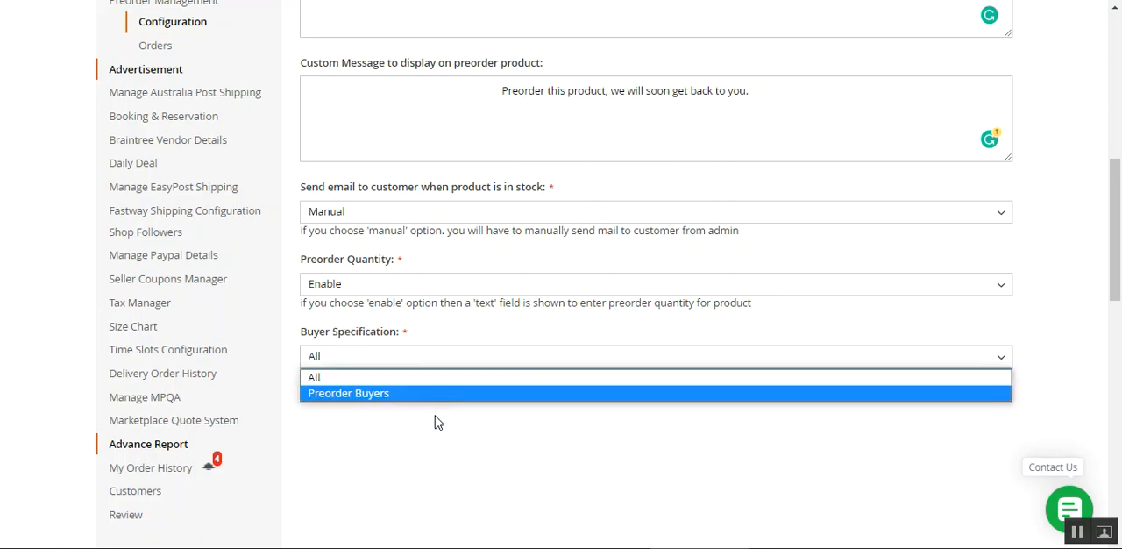
left_click(438, 422)
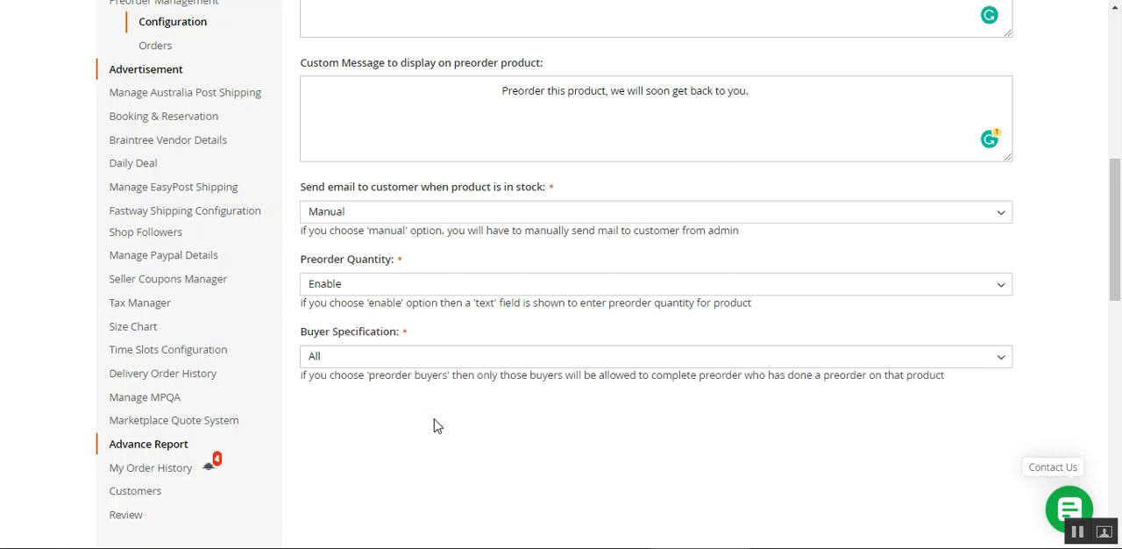
left_click(413, 358)
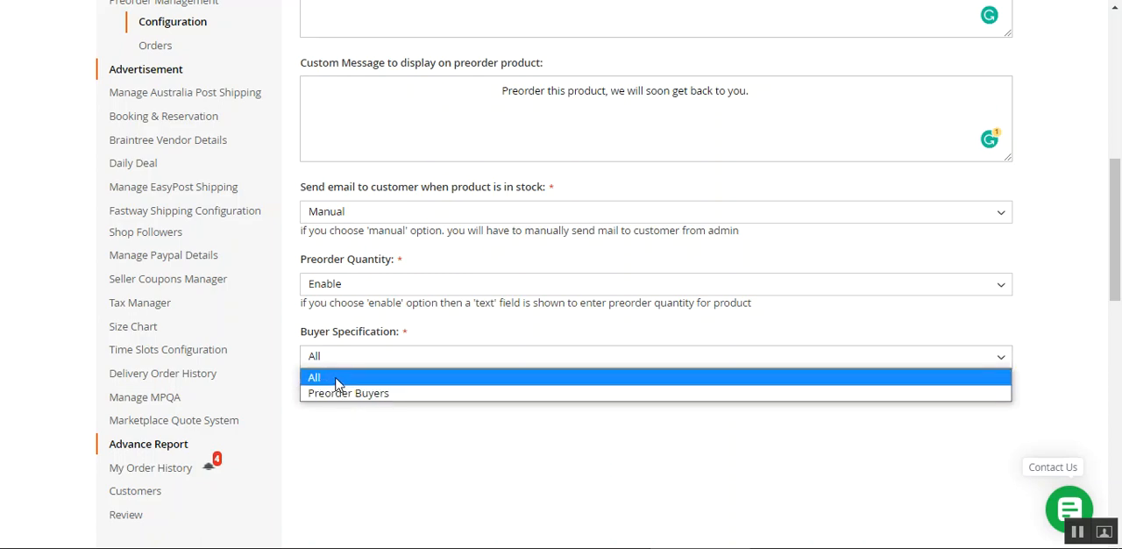
left_click(506, 436)
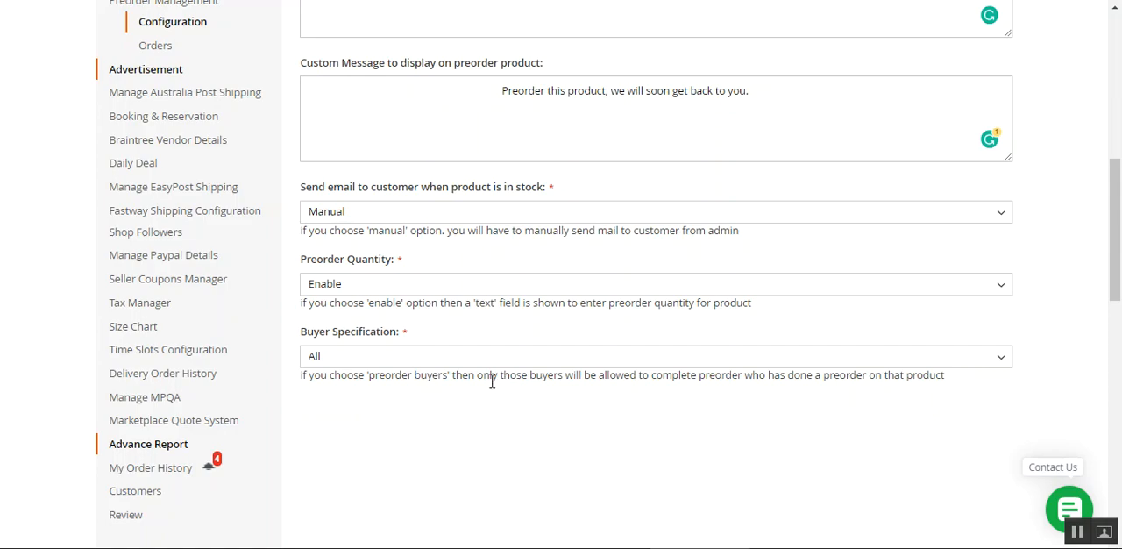
Look over the preorder configuration once more and open the seller's Preorder Management orders list
scroll(333, 365, "up", 5)
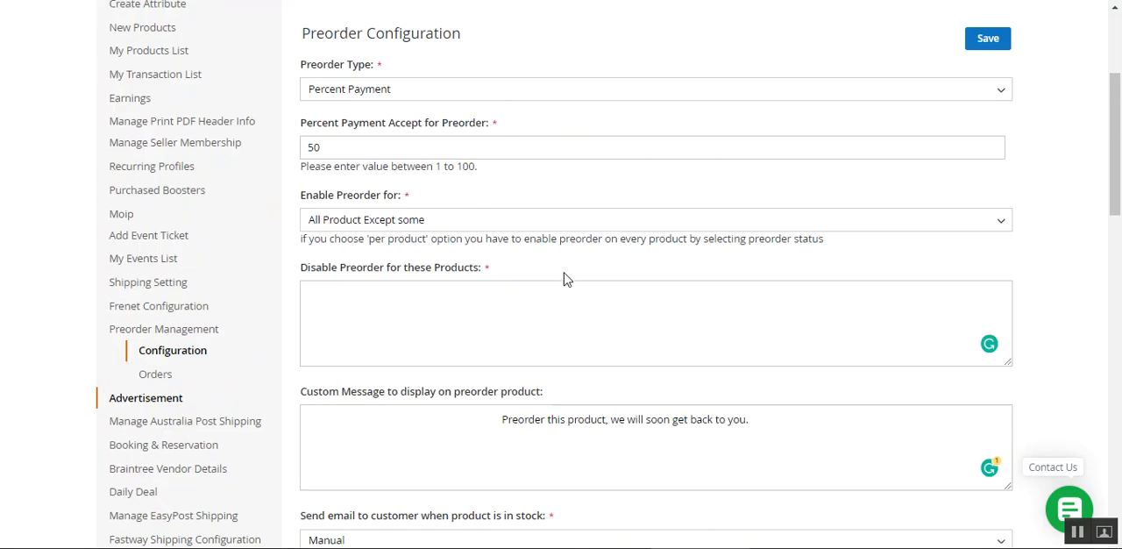
scroll(438, 351, "up", 1)
scroll(357, 407, "down", 5)
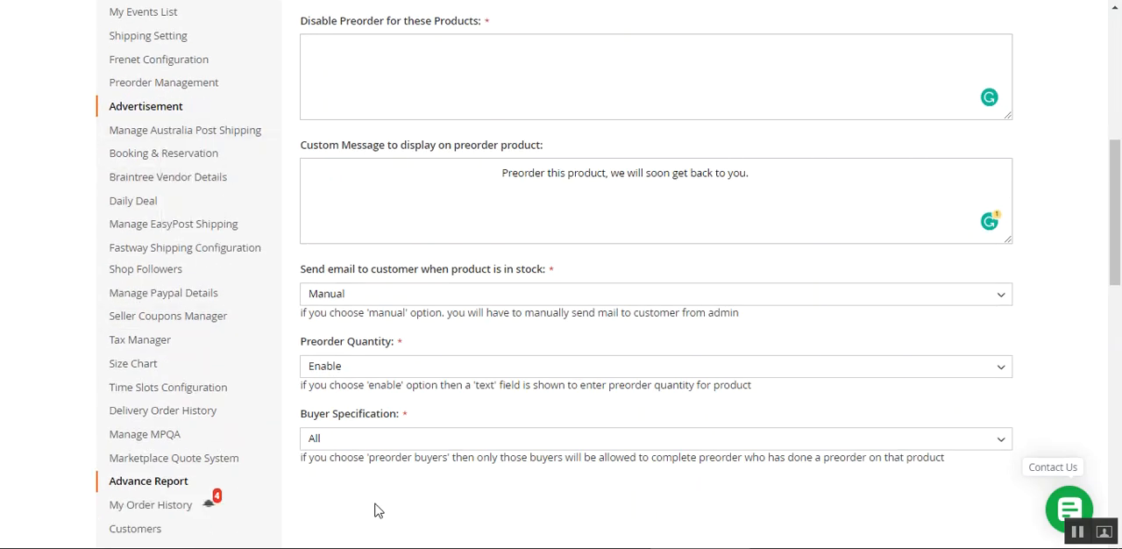
scroll(380, 481, "down", 6)
scroll(381, 481, "up", 6)
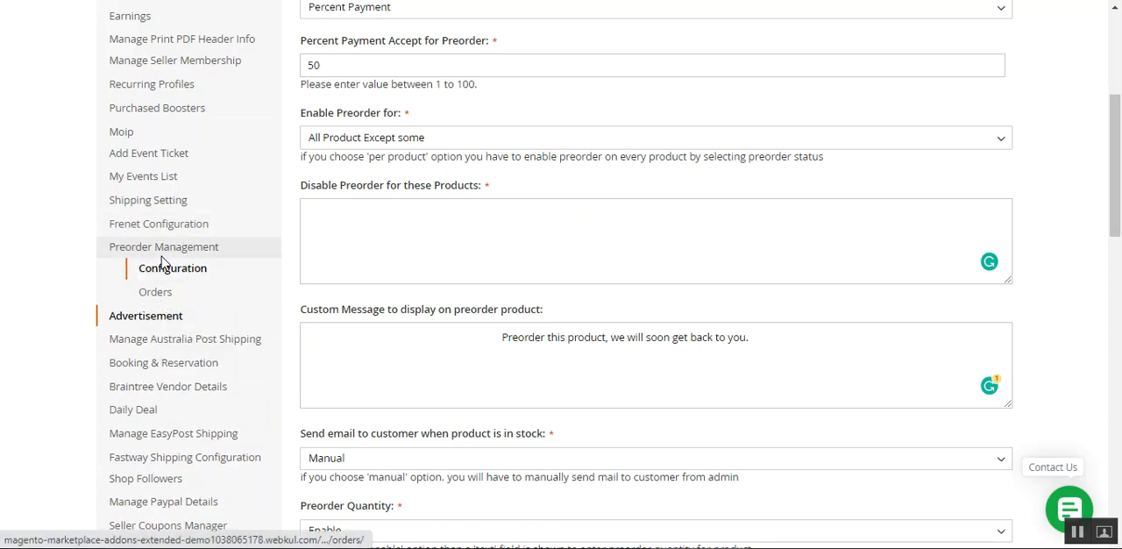
left_click(173, 299)
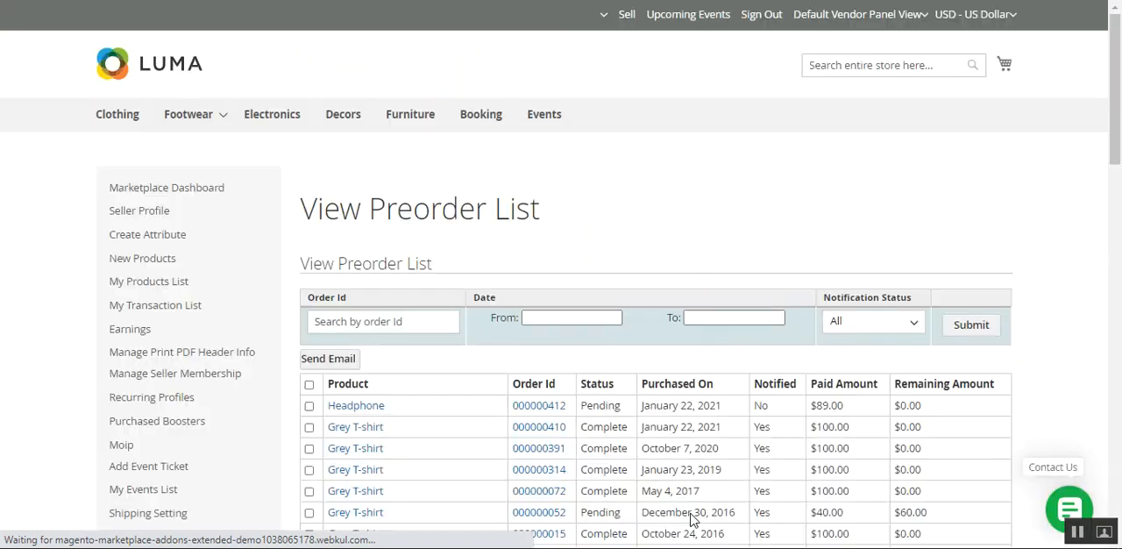
scroll(475, 105, "down", 3)
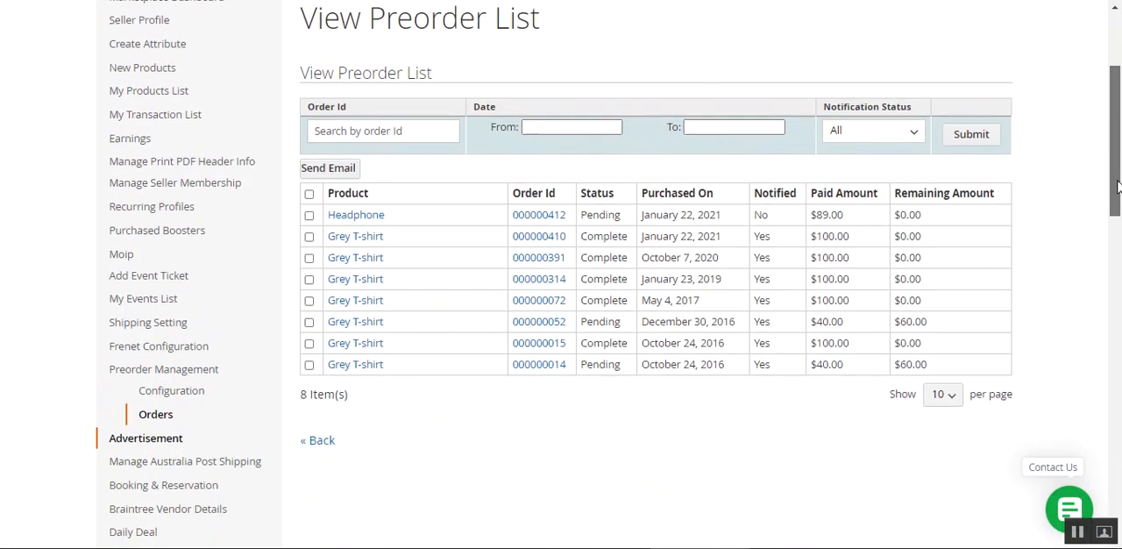
left_click_drag(353, 38, 438, 50)
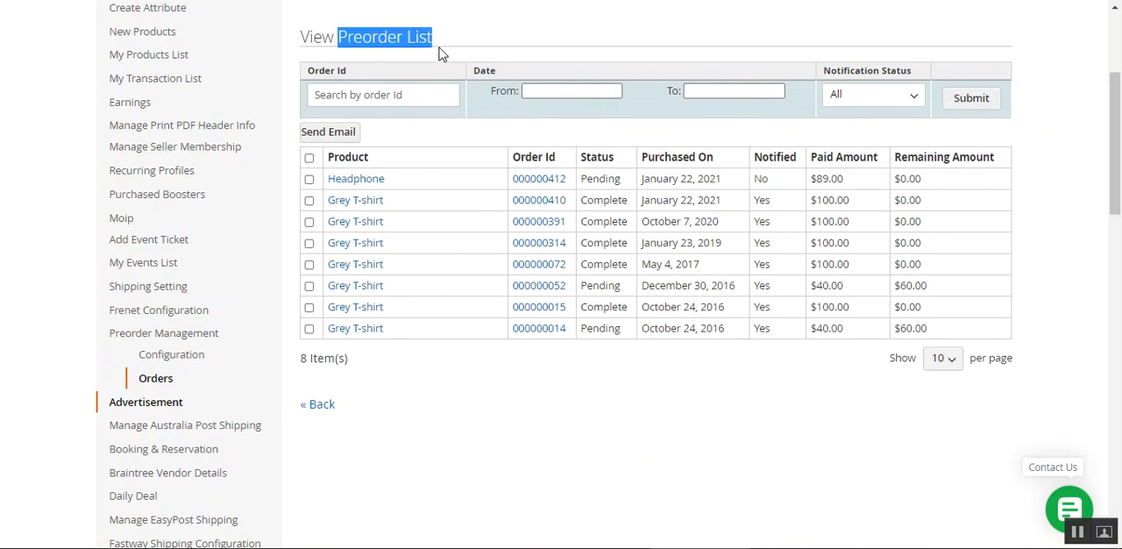
Examine the preorder list's filters for order ID, purchase date range and notification status without applying any
left_click(438, 102)
left_click(613, 94)
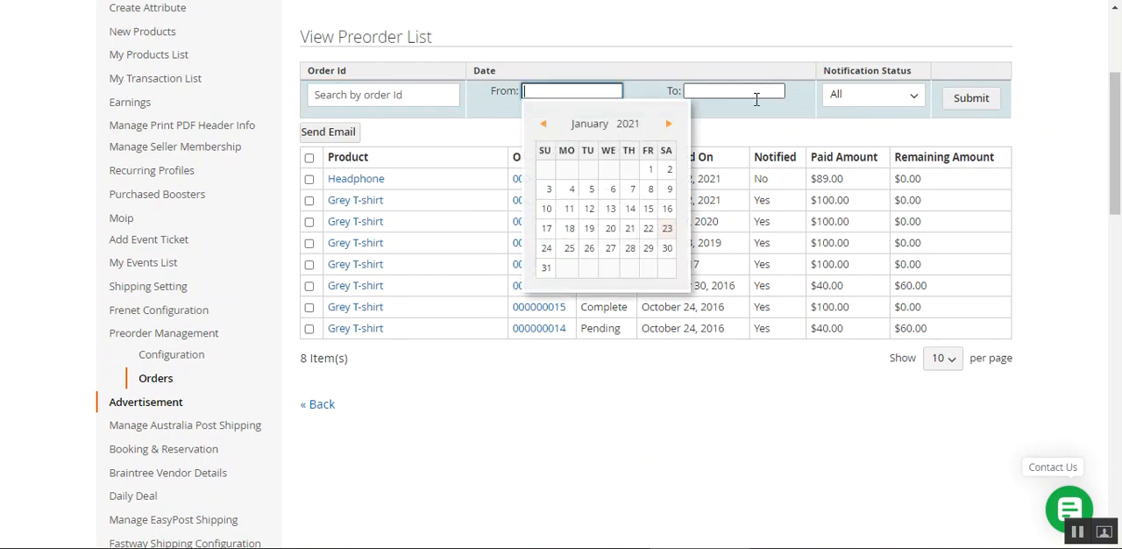
left_click(763, 93)
double_click(792, 124)
left_click(907, 97)
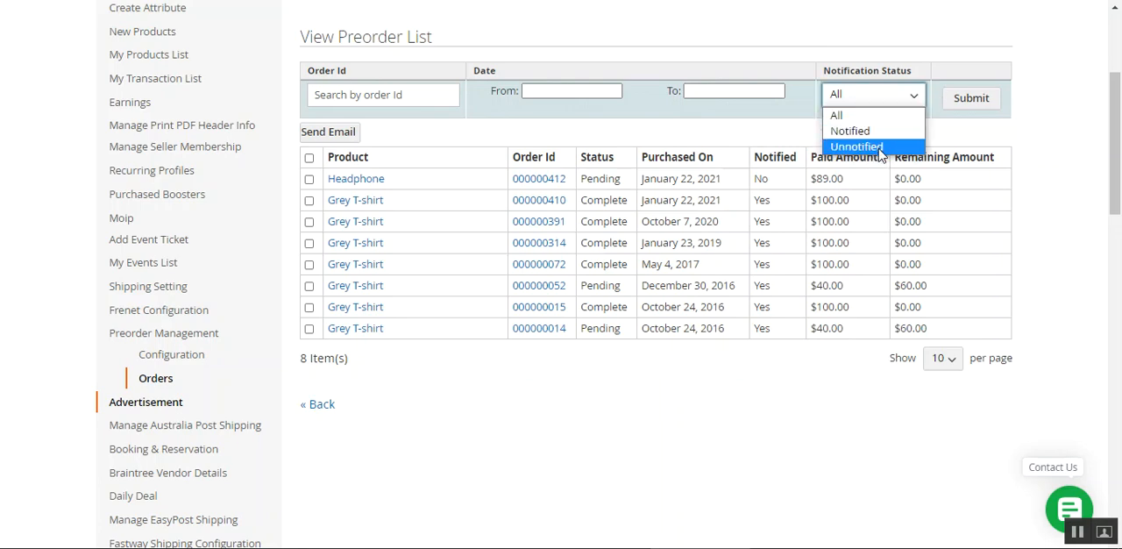
left_click(1006, 145)
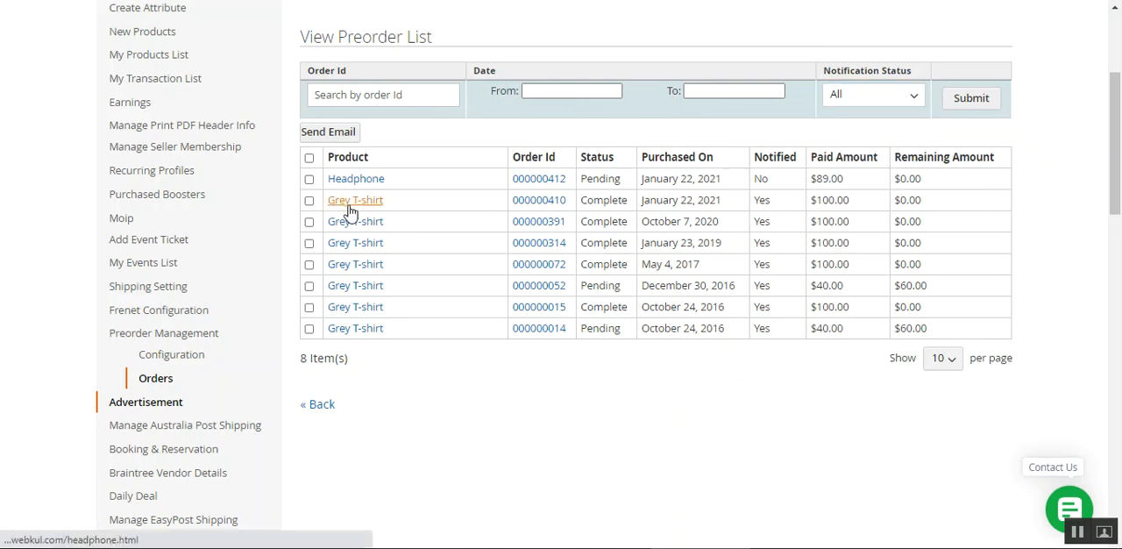
Select the Headphone preorder and the Grey T-shirt preorder purchased on January 22, 2021, and examine the Purchased On column
left_click(309, 180)
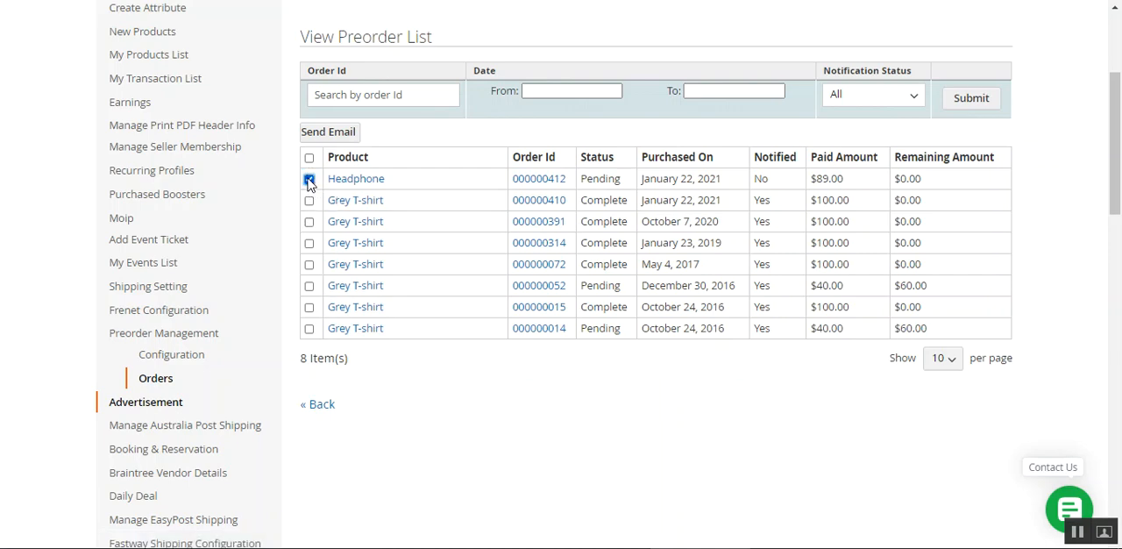
left_click(308, 200)
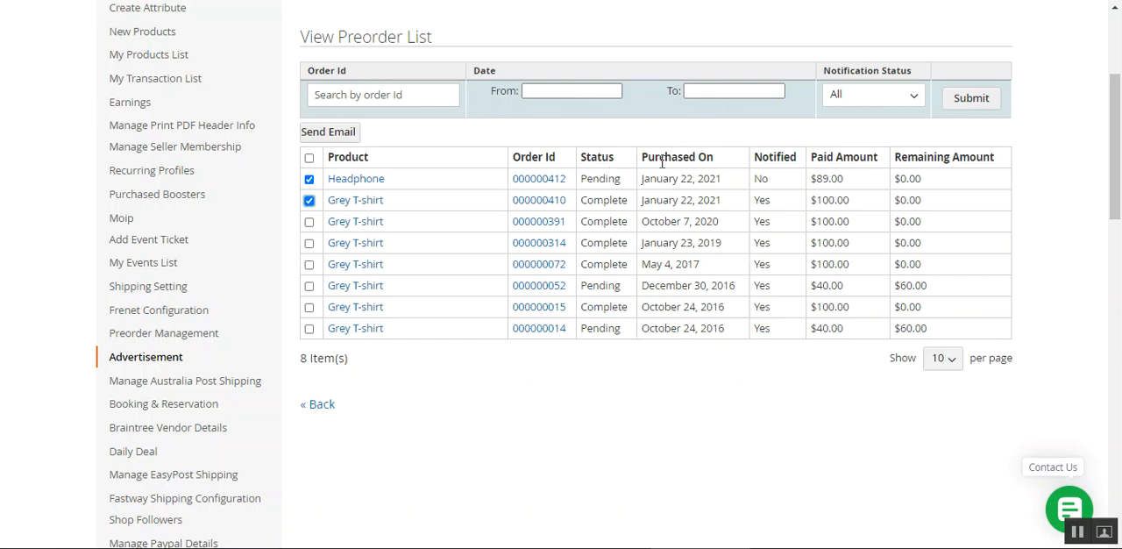
left_click_drag(662, 161, 709, 172)
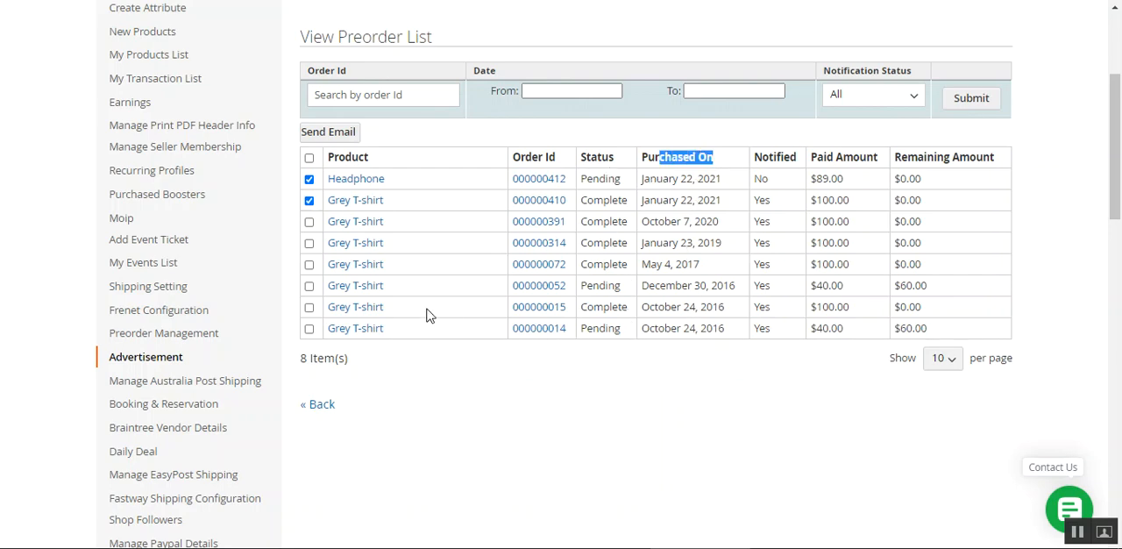
Open the order details of the pending Headphone preorder from the preorder list and view them
scroll(1119, 225, "up", 2)
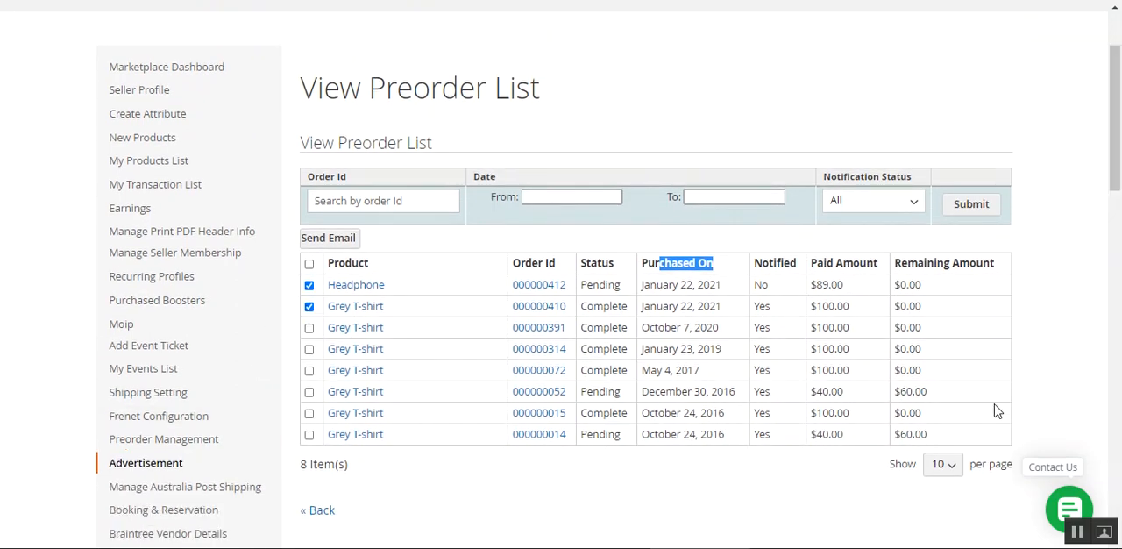
left_click(148, 469)
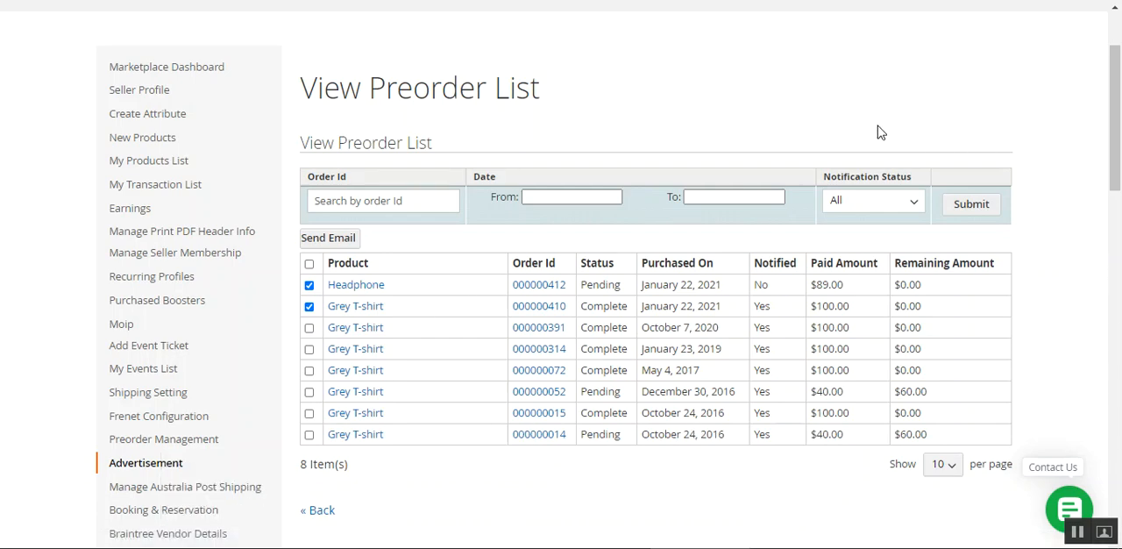
left_click(544, 289)
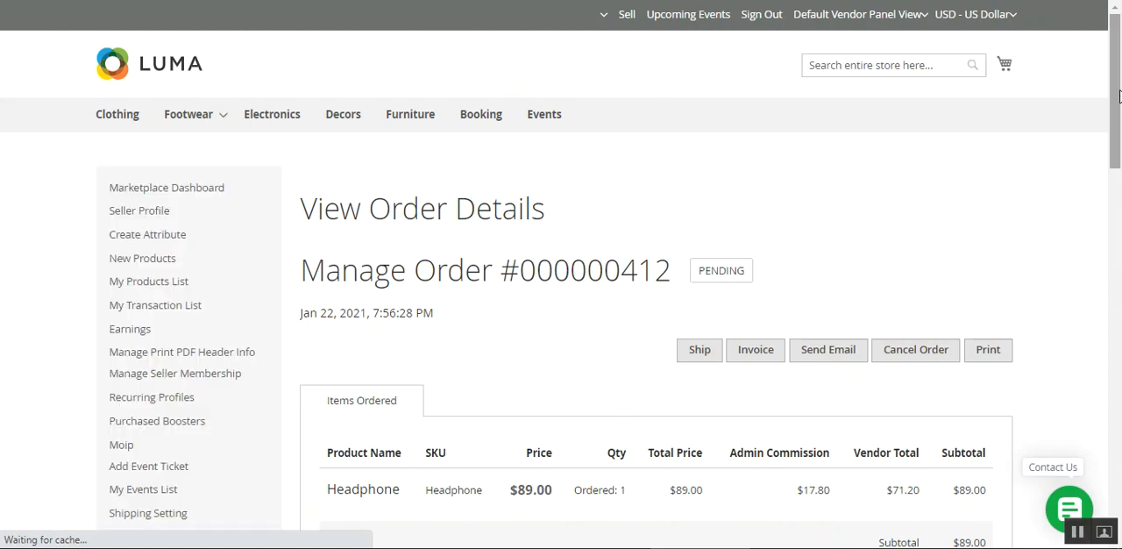
mouse_move(1119, 96)
left_mouse_down()
mouse_move(1110, 293)
mouse_move(1112, 98)
left_mouse_up()
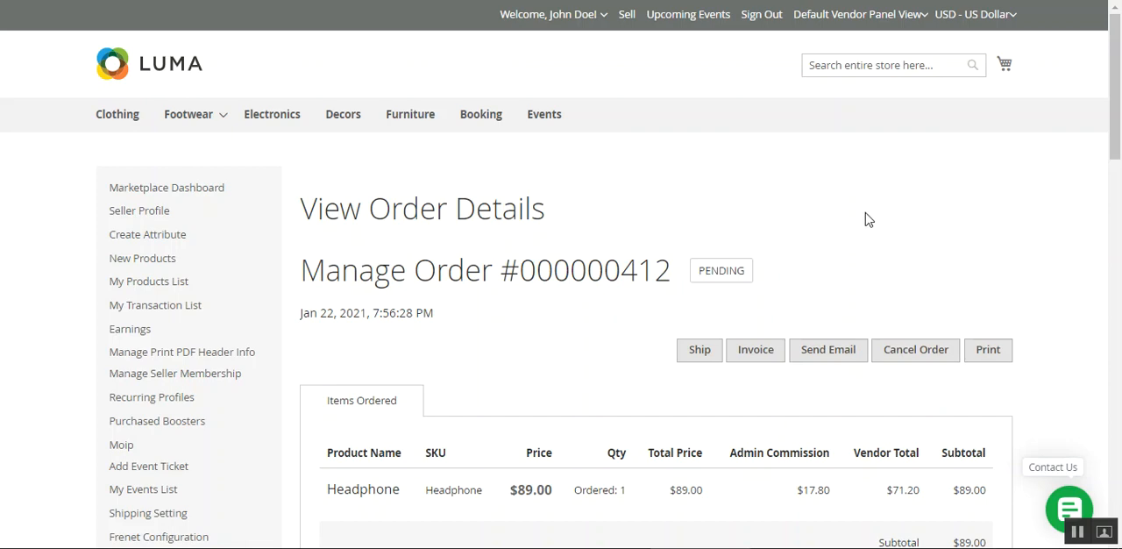
left_click(1077, 532)
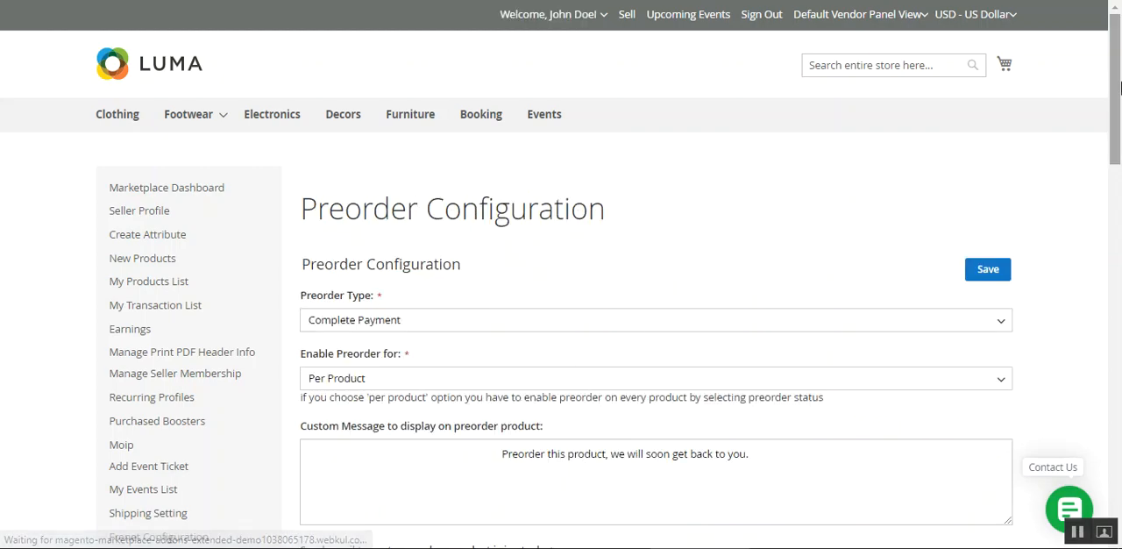
Review the Enable Preorder for options in the preorder configuration, keeping Per Product selected
left_click_drag(1118, 118, 1117, 234)
scroll(394, 225, "up", 3)
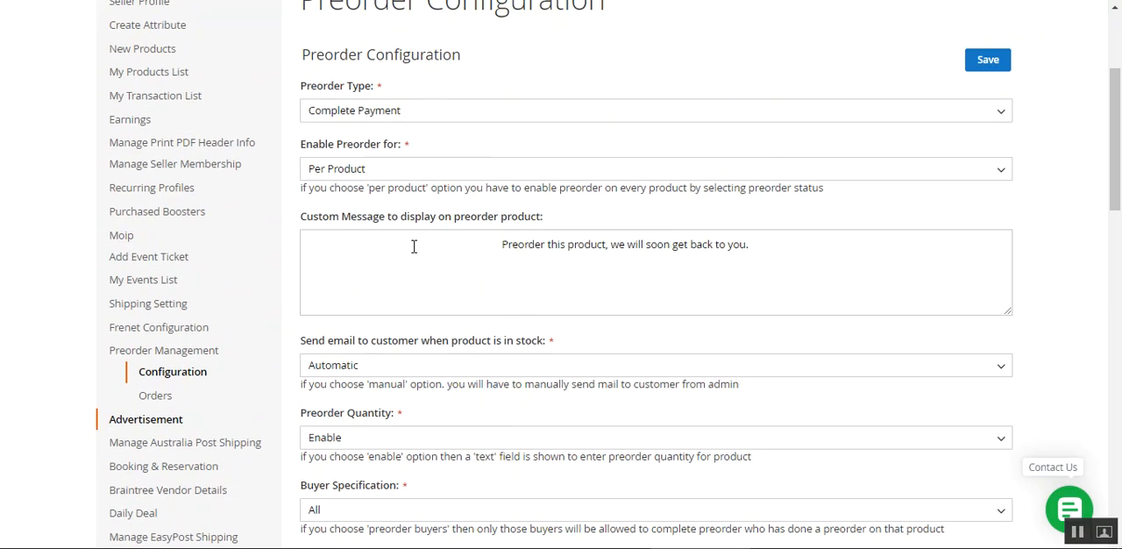
left_click(389, 175)
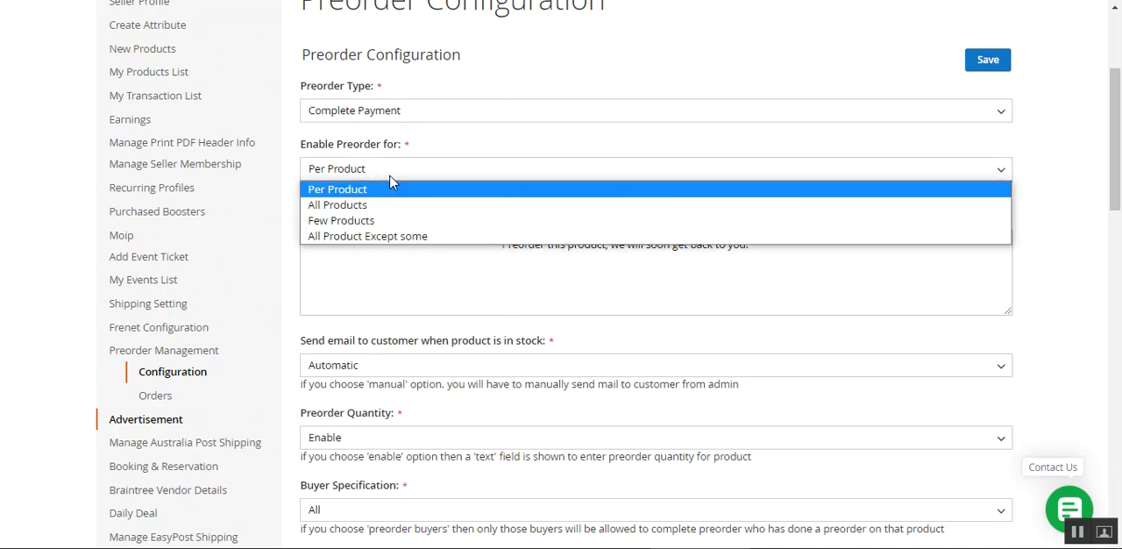
left_click(381, 188)
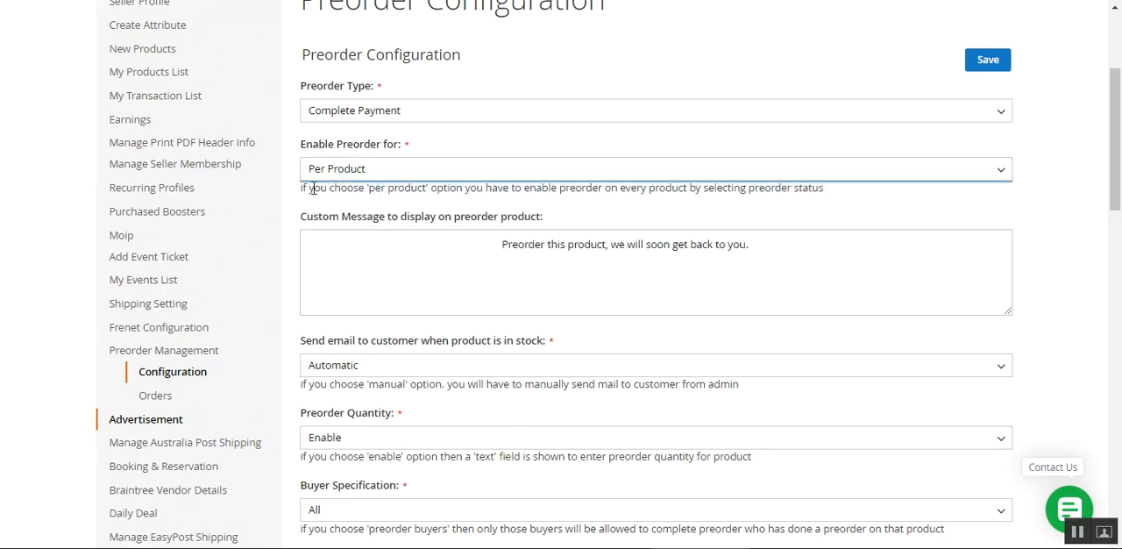
left_click(291, 216)
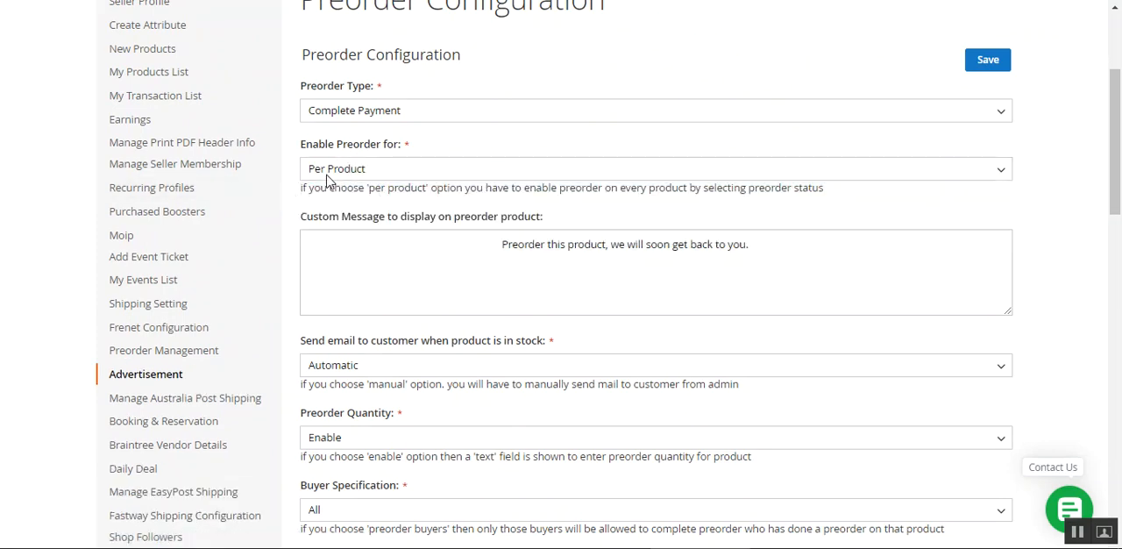
Open the Awesome Blue Tshirt for editing from the seller's product list, confirming the edit
scroll(211, 365, "up", 1)
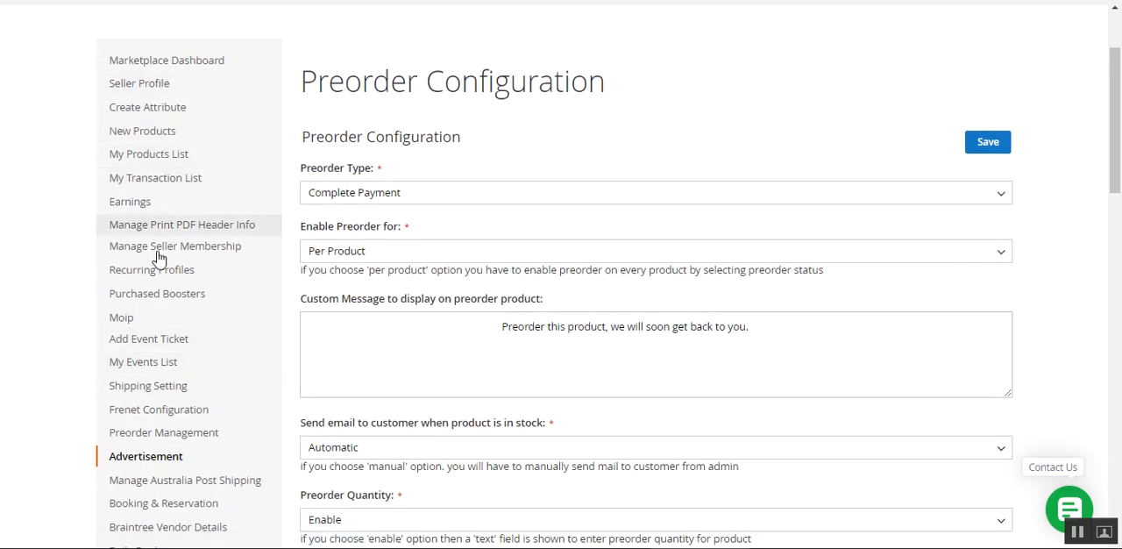
left_click(164, 156)
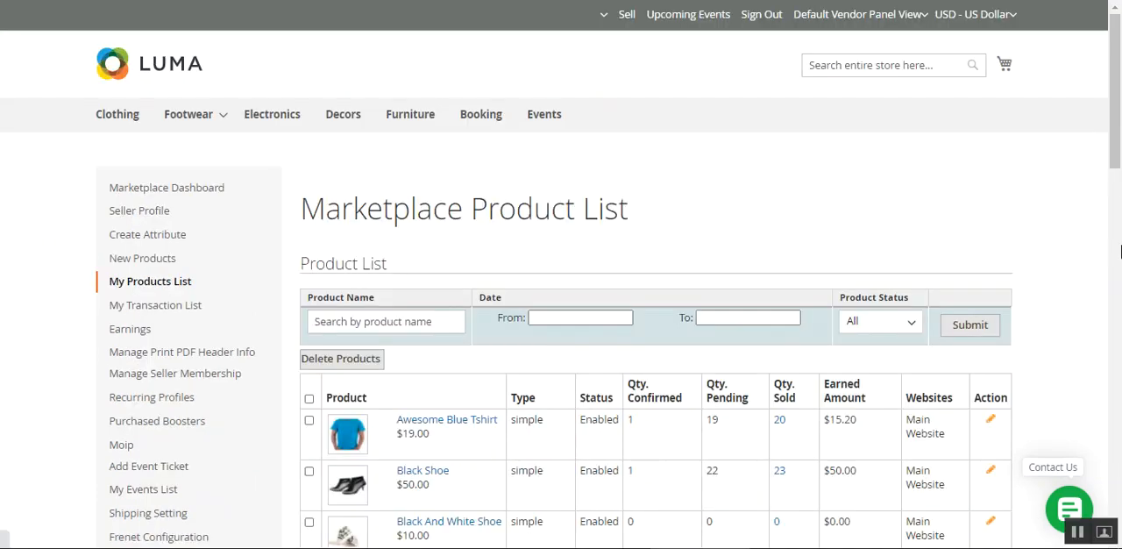
left_click_drag(1118, 142, 909, 225)
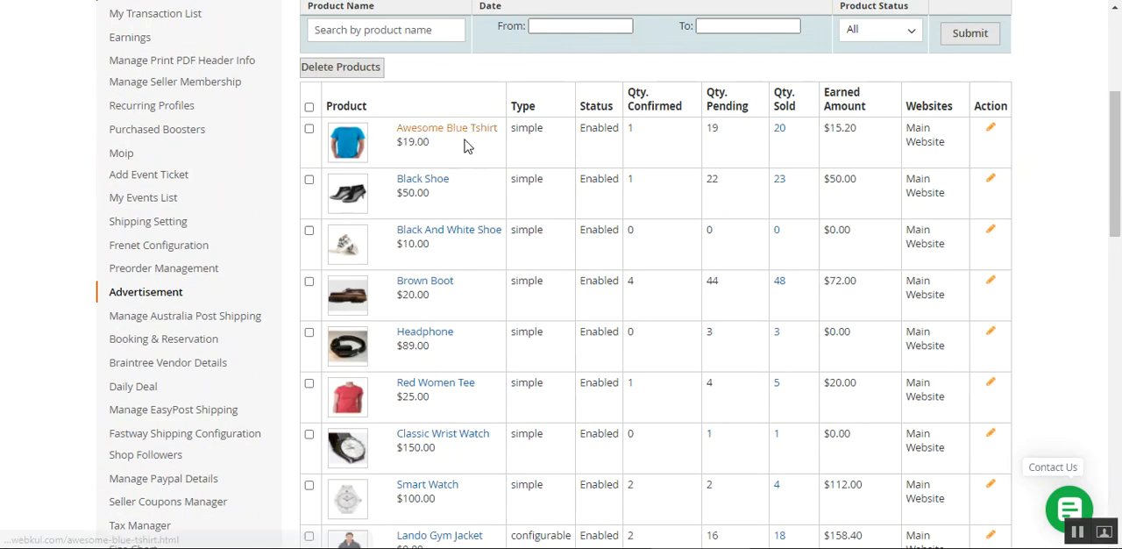
left_click(991, 132)
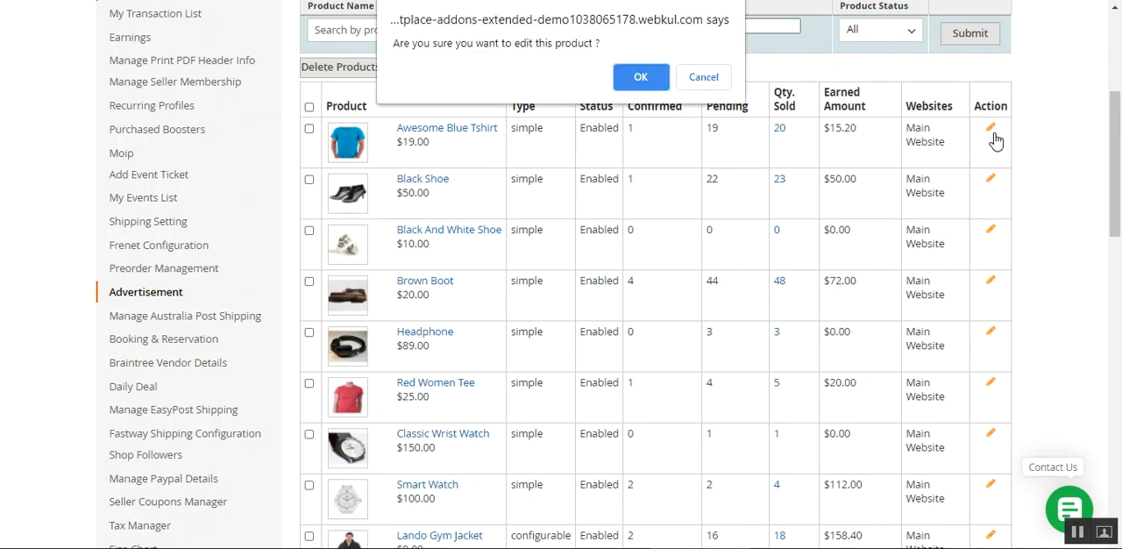
left_click(643, 75)
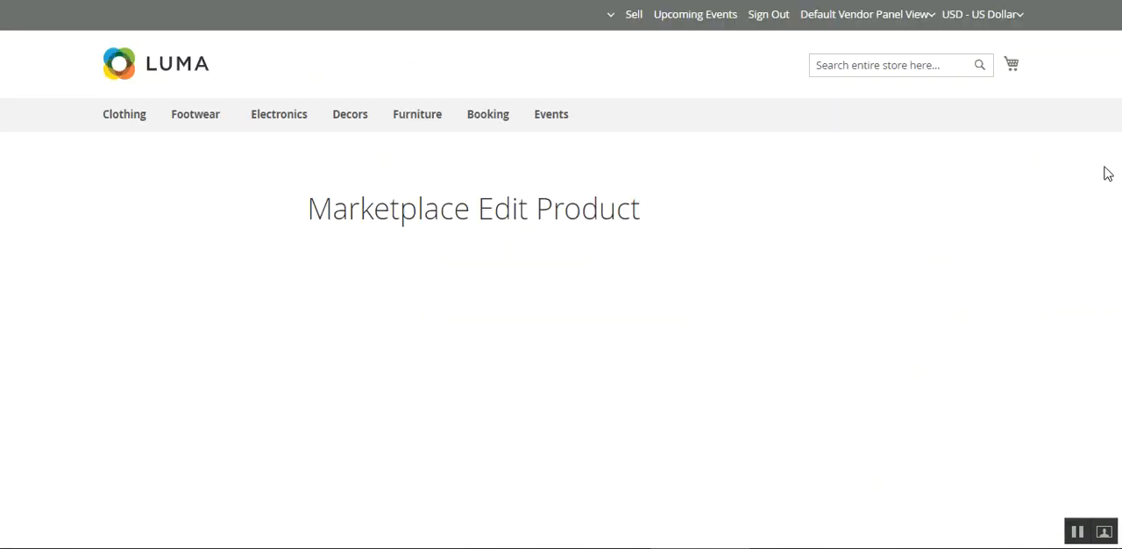
Set the Awesome Blue Tshirt's stock availability to Out of Stock
scroll(565, 394, "down", 5)
scroll(565, 395, "down", 5)
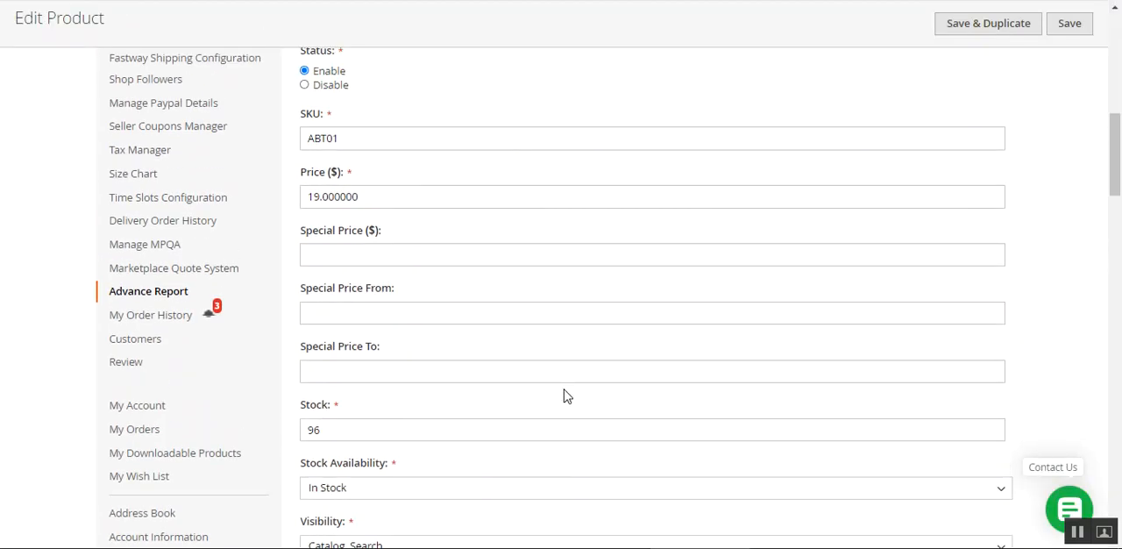
scroll(515, 387, "down", 6)
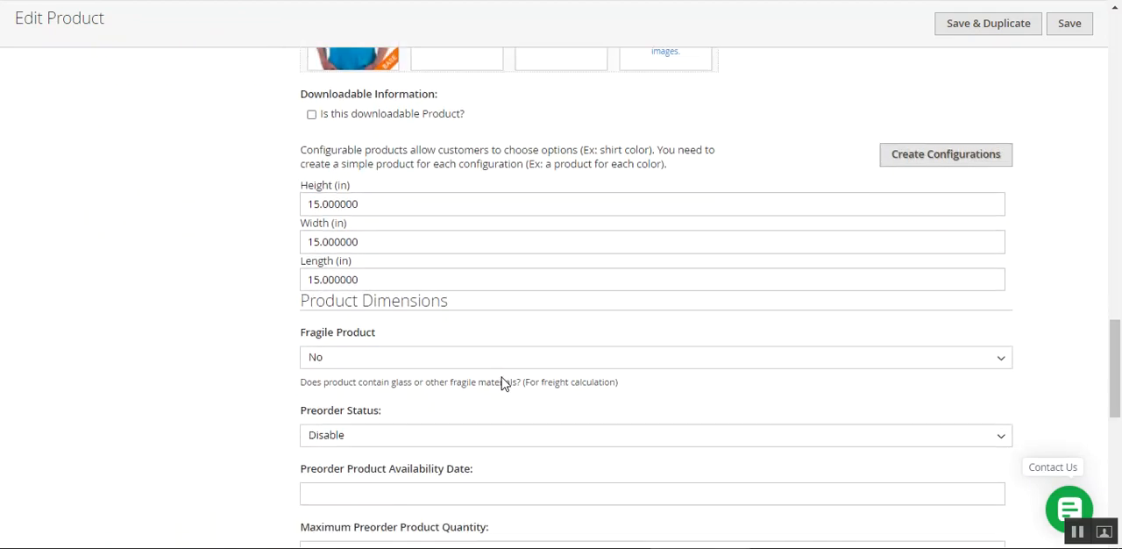
scroll(502, 379, "up", 8)
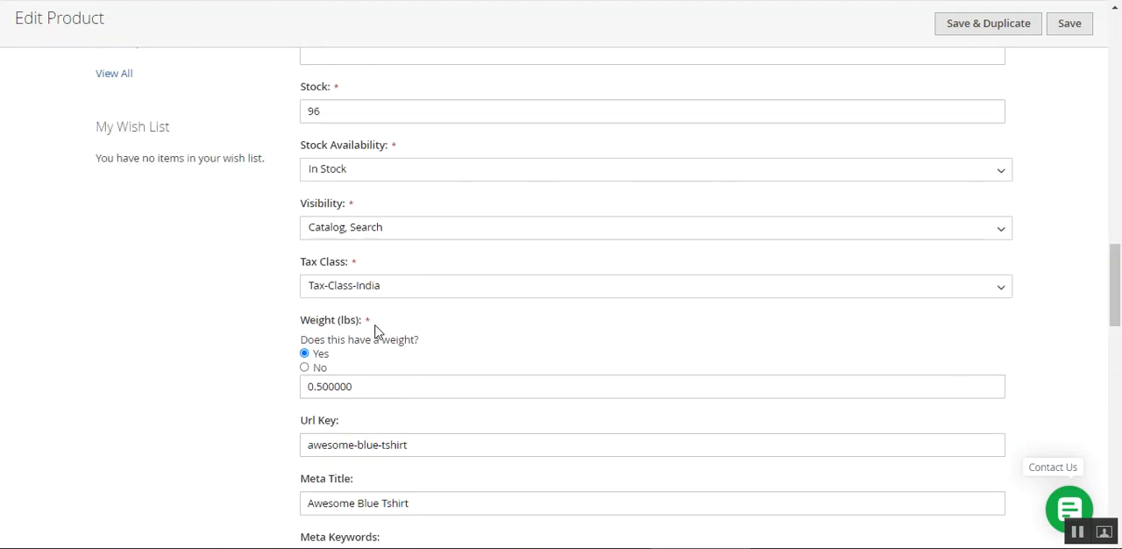
left_click(376, 169)
left_click(360, 206)
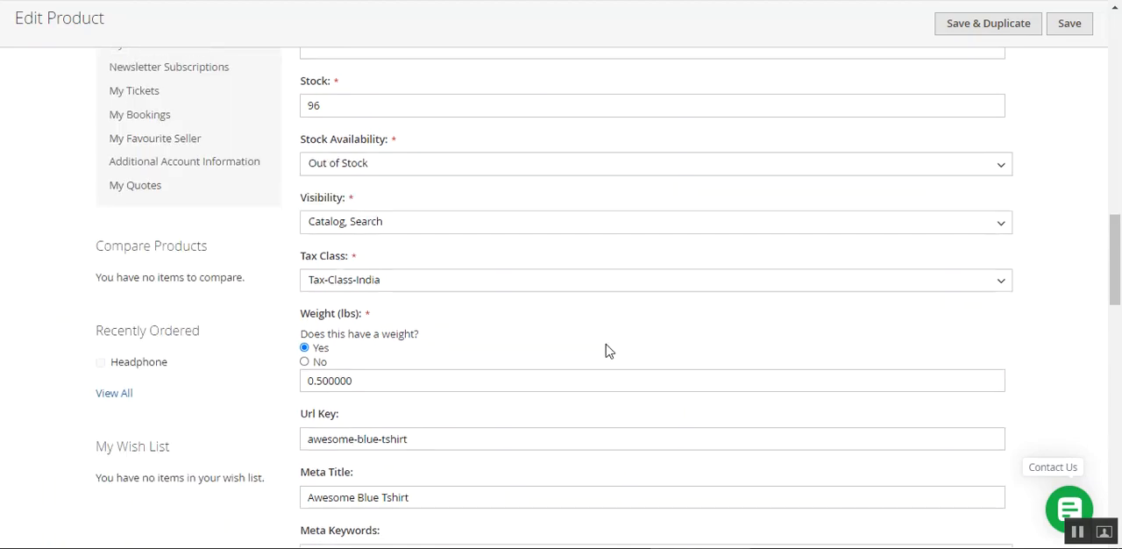
Set the Awesome Blue Tshirt's Preorder Status to Enable
scroll(605, 350, "down", 10)
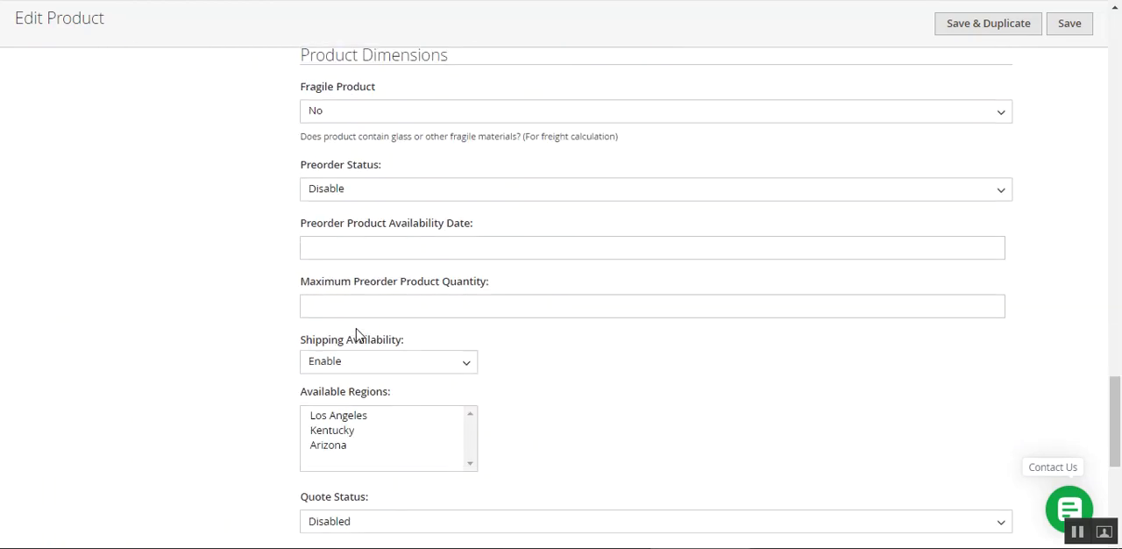
left_click_drag(307, 168, 394, 172)
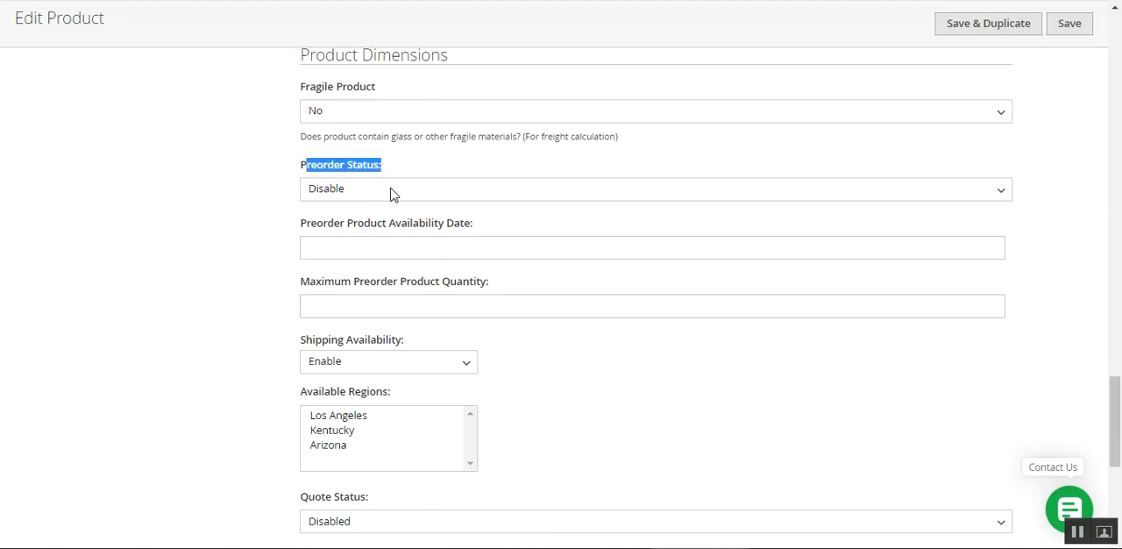
left_click(388, 190)
left_click(383, 240)
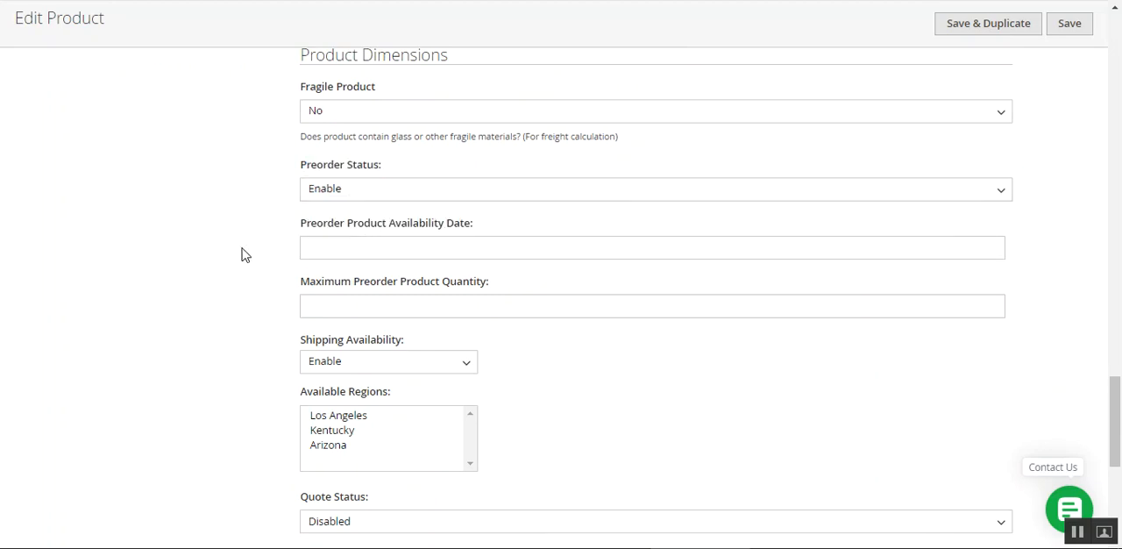
Set the Preorder Product Availability Date to 01/28/2021 and the Maximum Preorder Product Quantity to 1
left_click(347, 238)
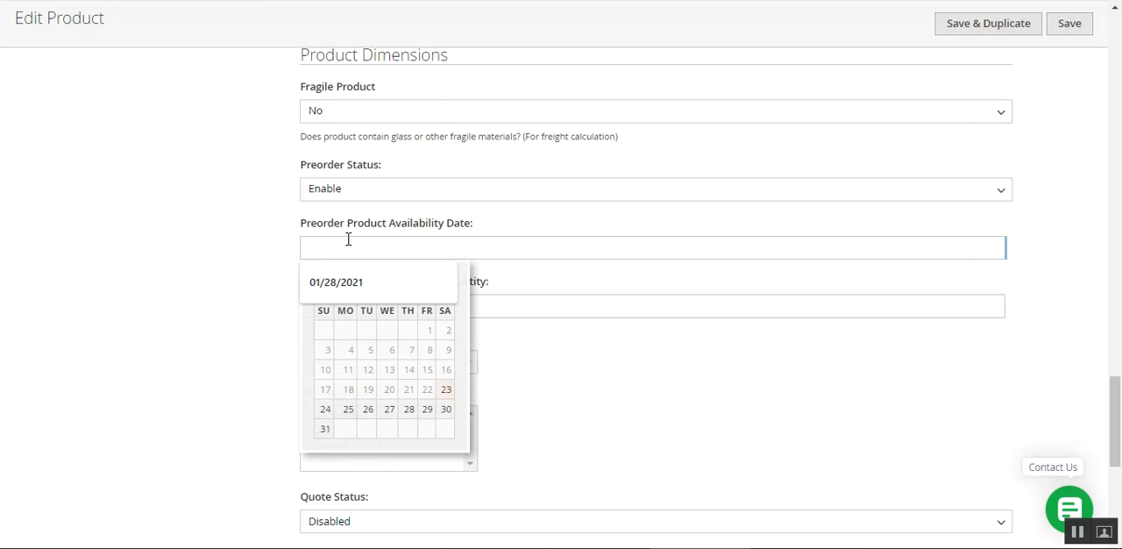
left_click(411, 412)
left_click(381, 305)
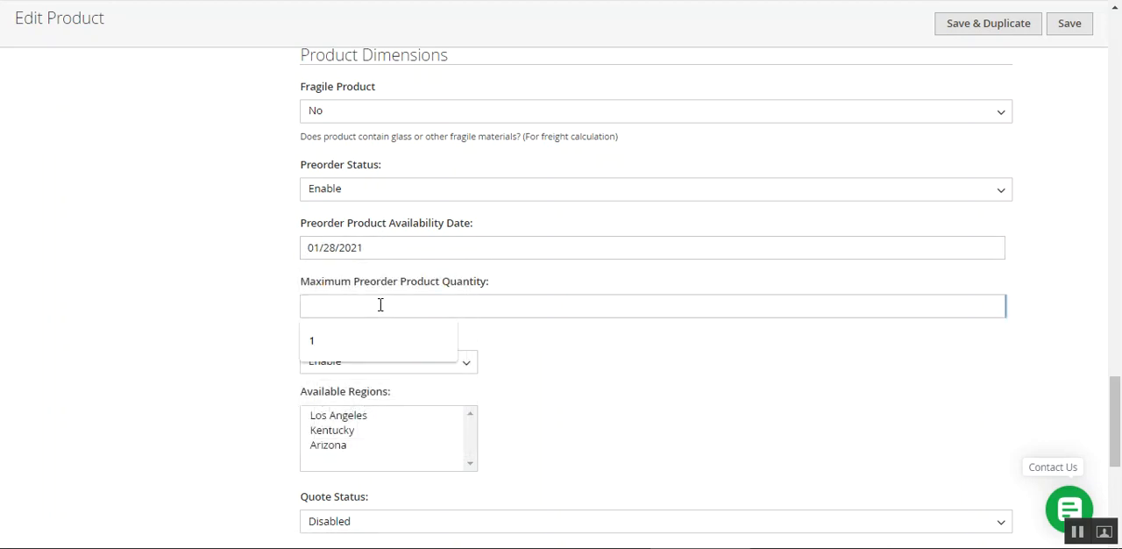
left_click(337, 342)
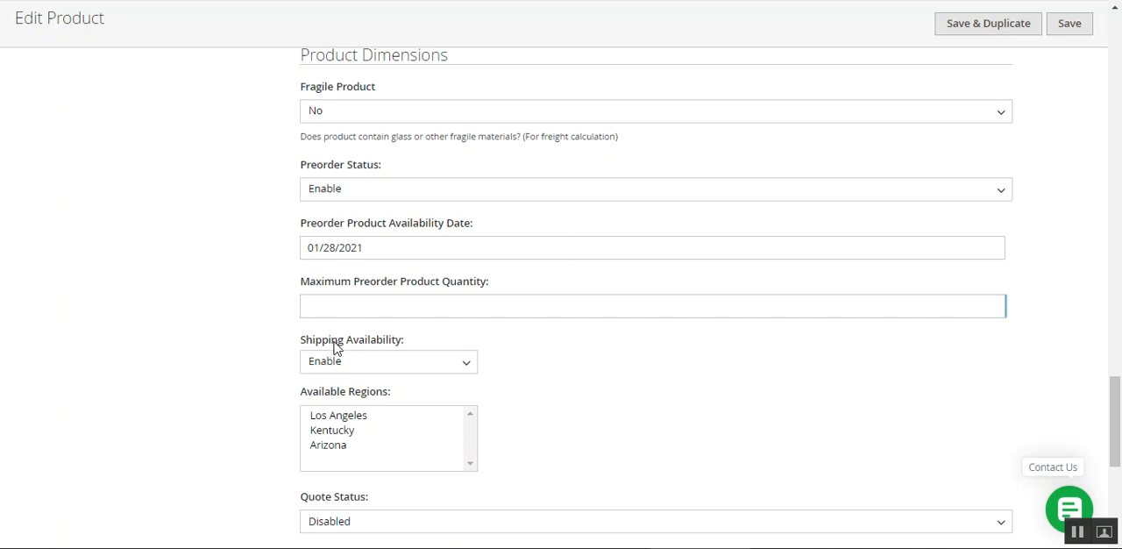
left_click(352, 311)
left_click(346, 340)
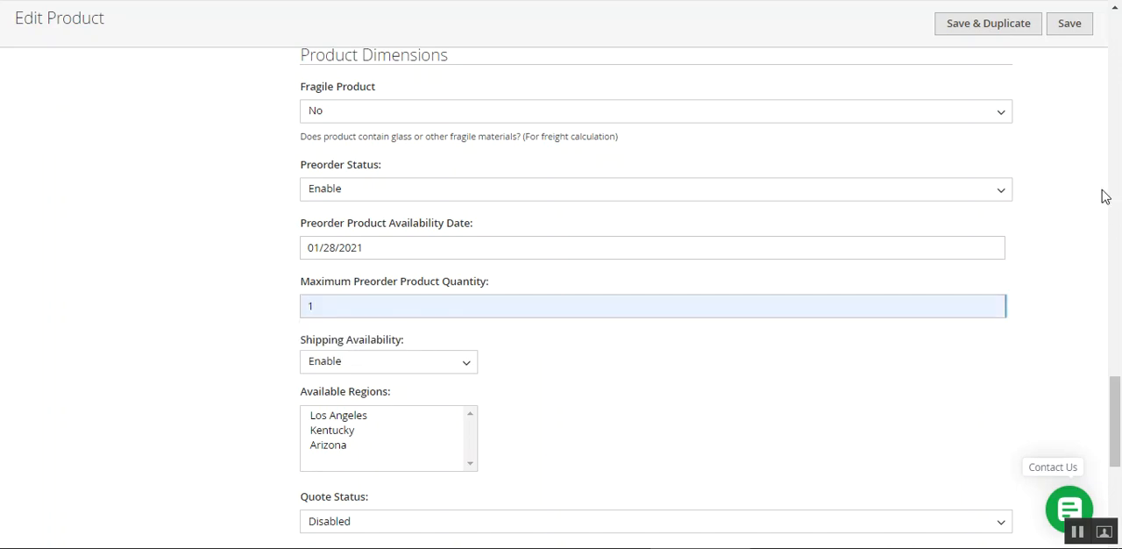
Choose Arizona as the product's available shipping region and save the product
left_click(1069, 30)
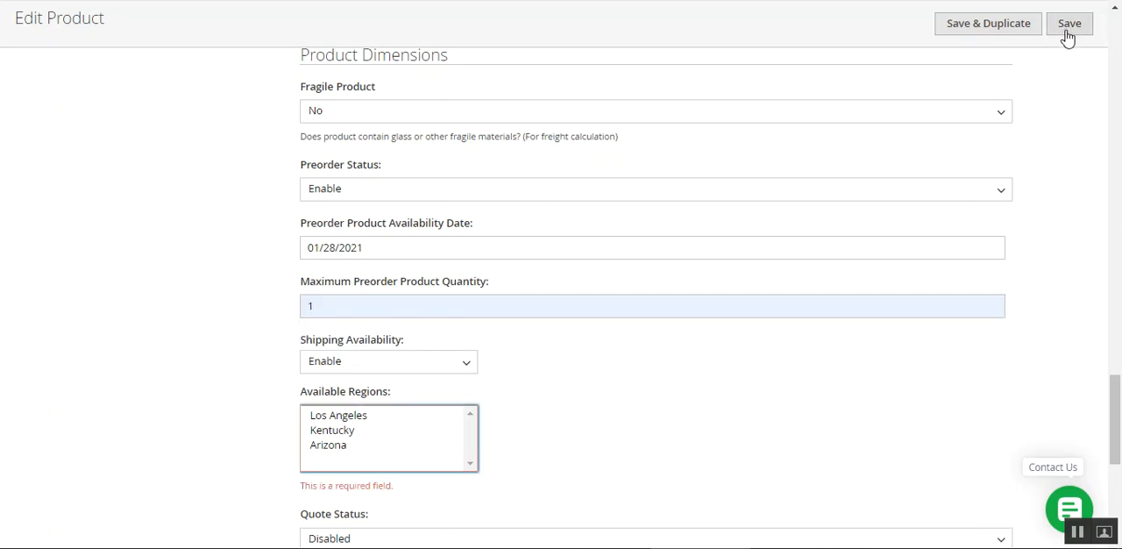
left_click(355, 444)
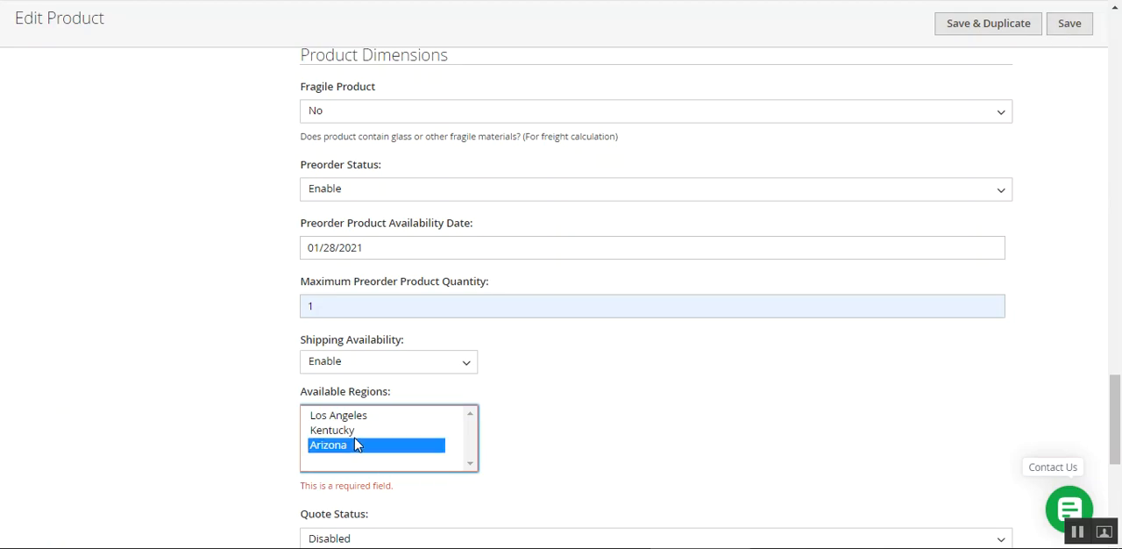
left_click(1063, 27)
scroll(729, 351, "up", 8)
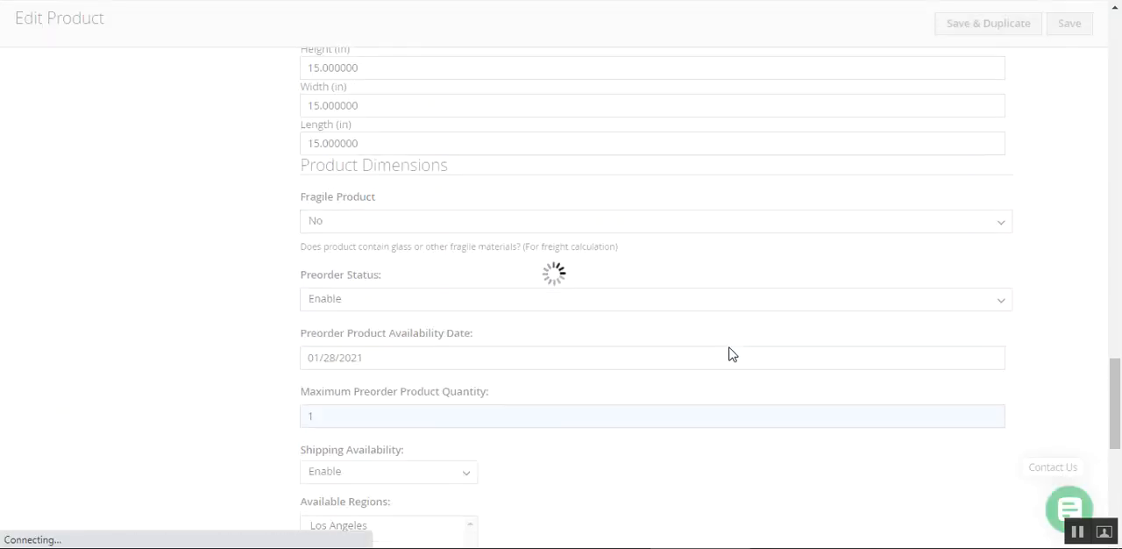
scroll(731, 371, "up", 10)
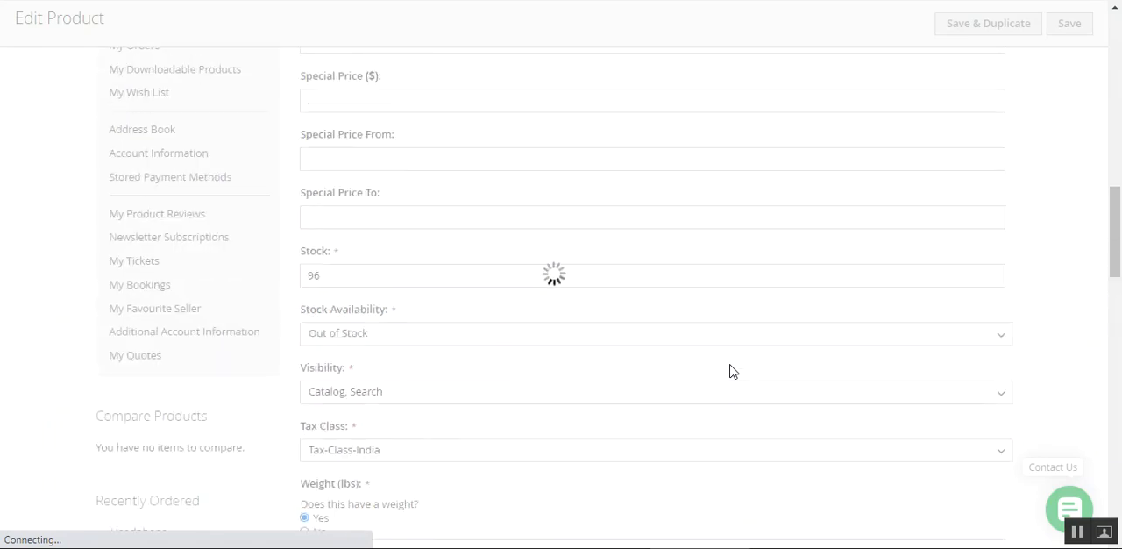
scroll(746, 367, "up", 6)
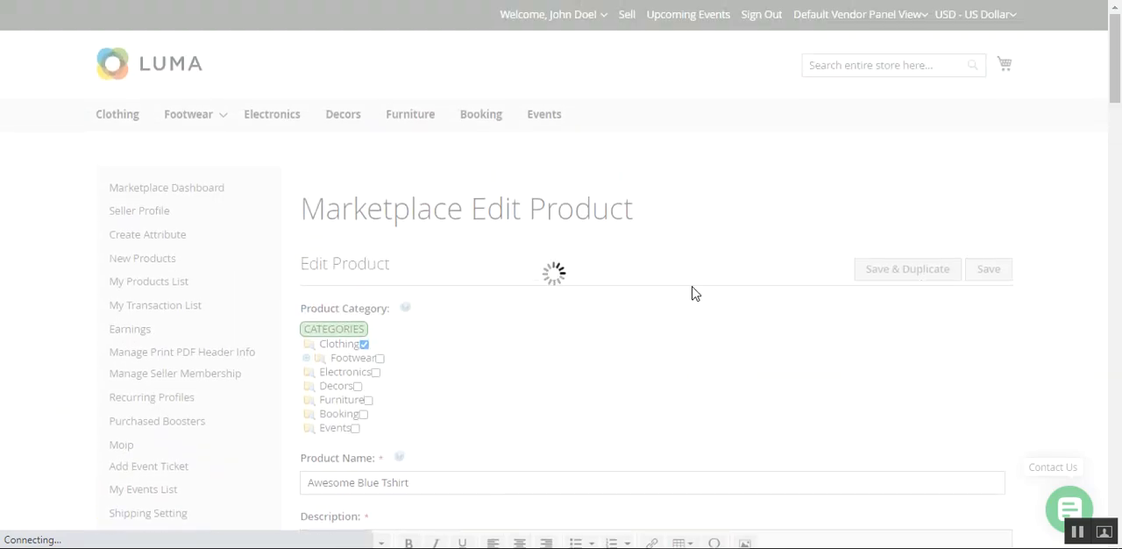
scroll(692, 317, "down", 2)
scroll(681, 319, "down", 2)
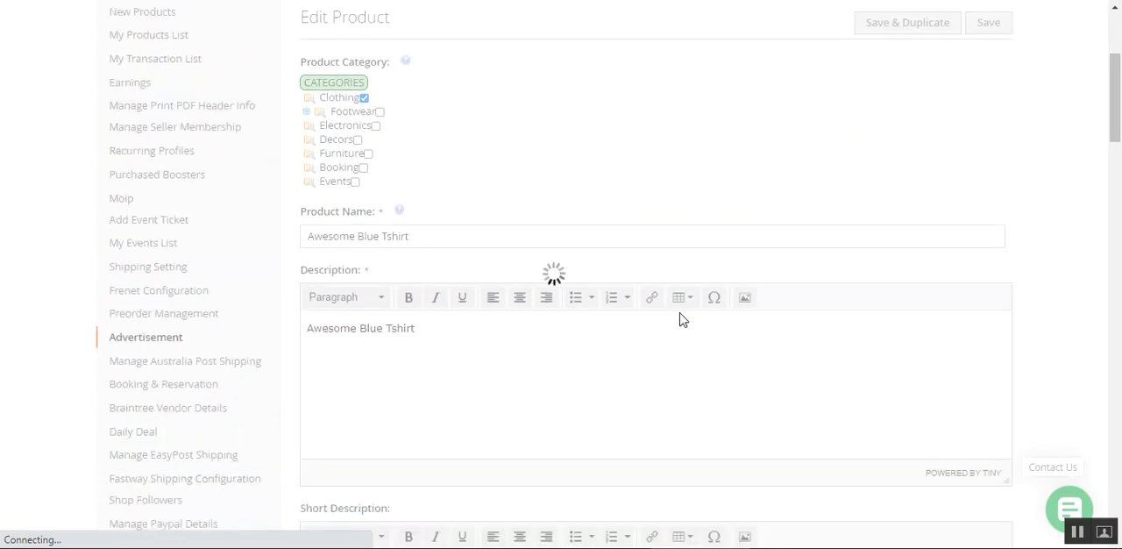
scroll(681, 314, "up", 4)
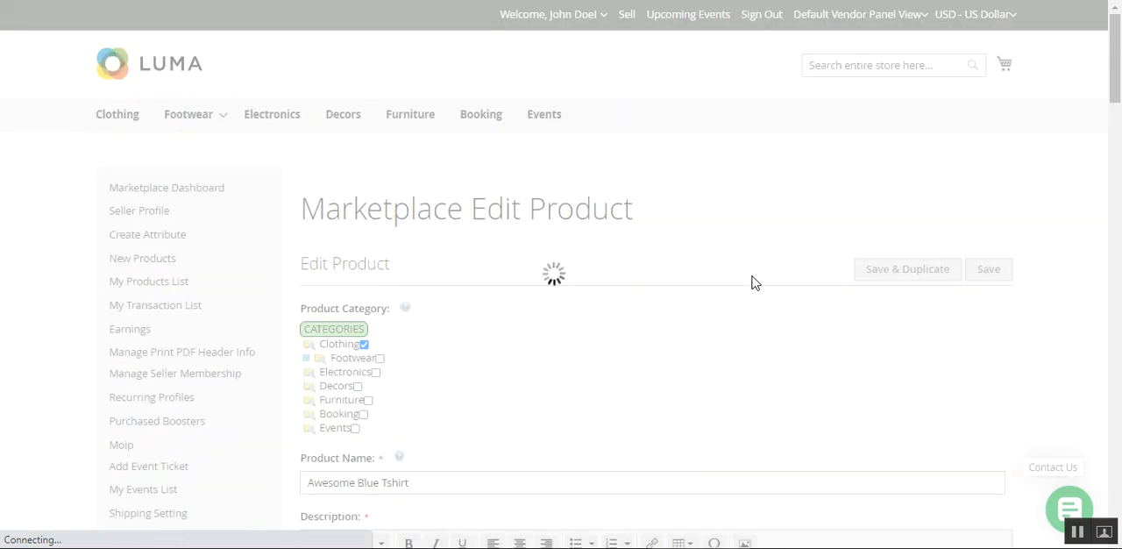
Open the seller's Preorder Configuration, set the Preorder Type to Percent Payment at 50 percent, and save it
mouse_move(1117, 101)
left_mouse_down()
mouse_move(1120, 156)
mouse_move(1115, 110)
left_mouse_up()
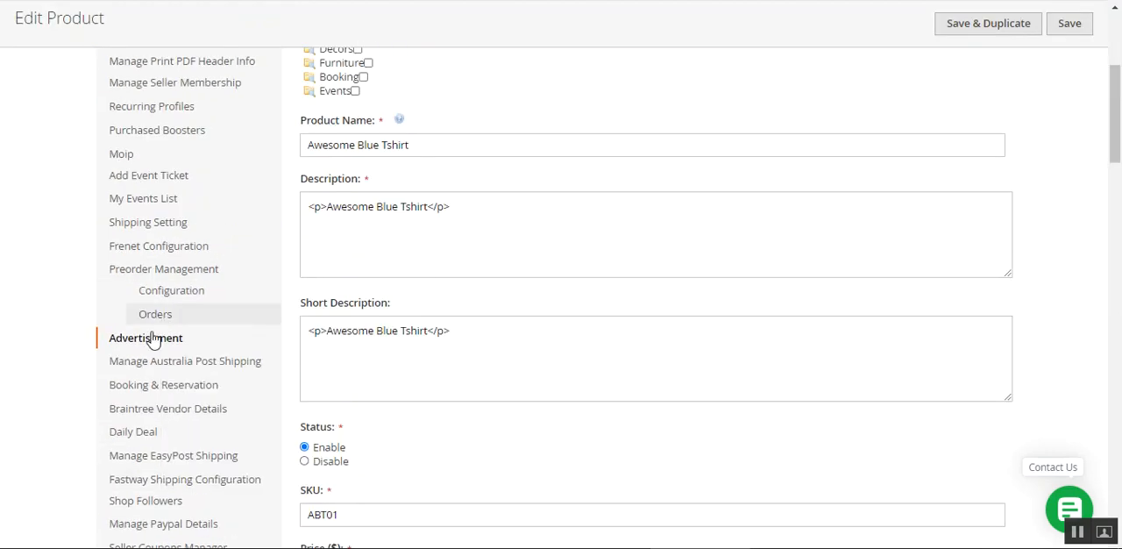
mouse_move(184, 270)
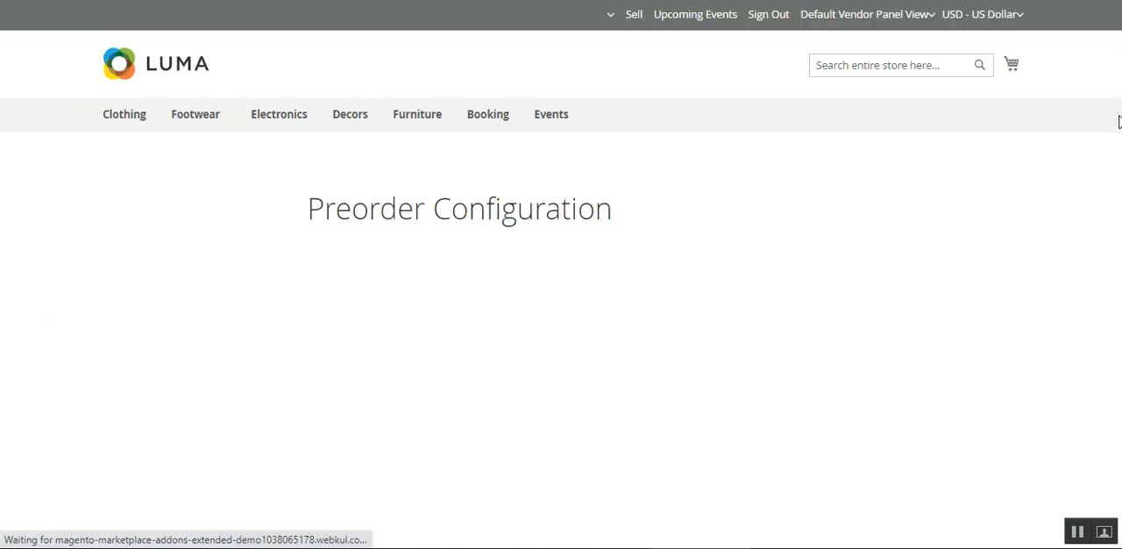
left_click(362, 326)
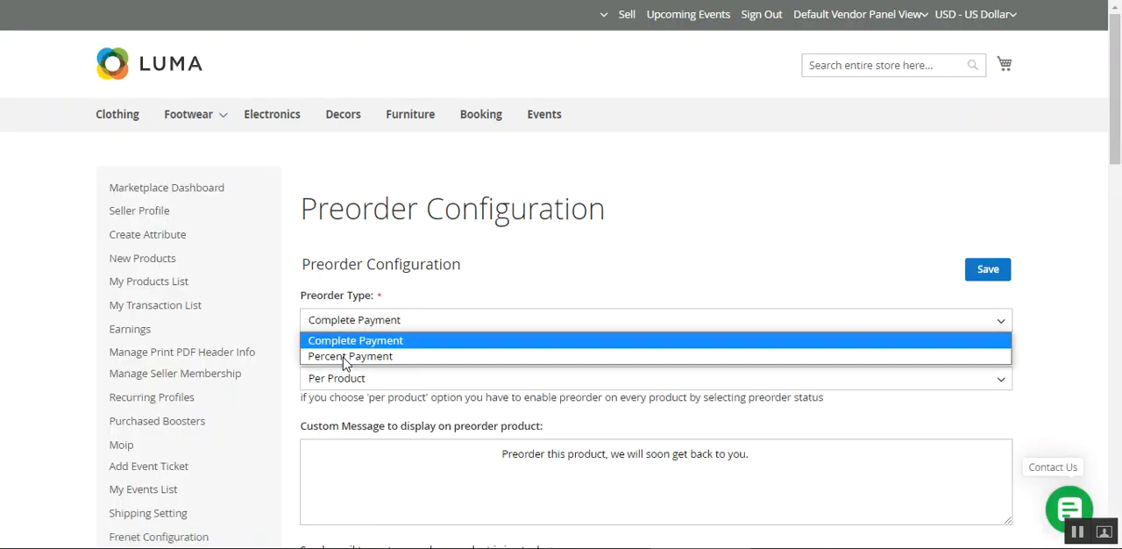
left_click(358, 389)
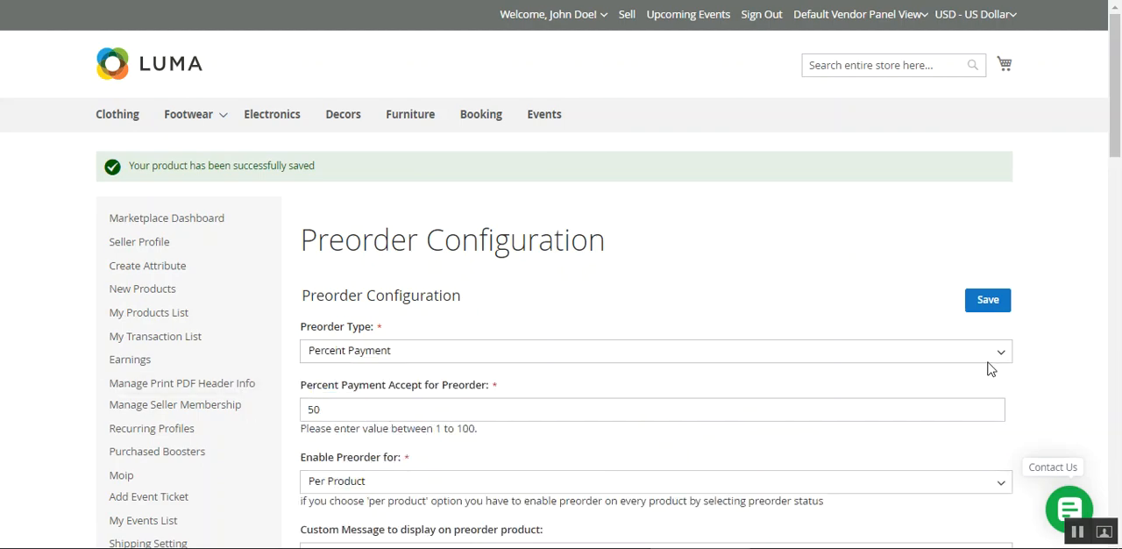
left_click(986, 307)
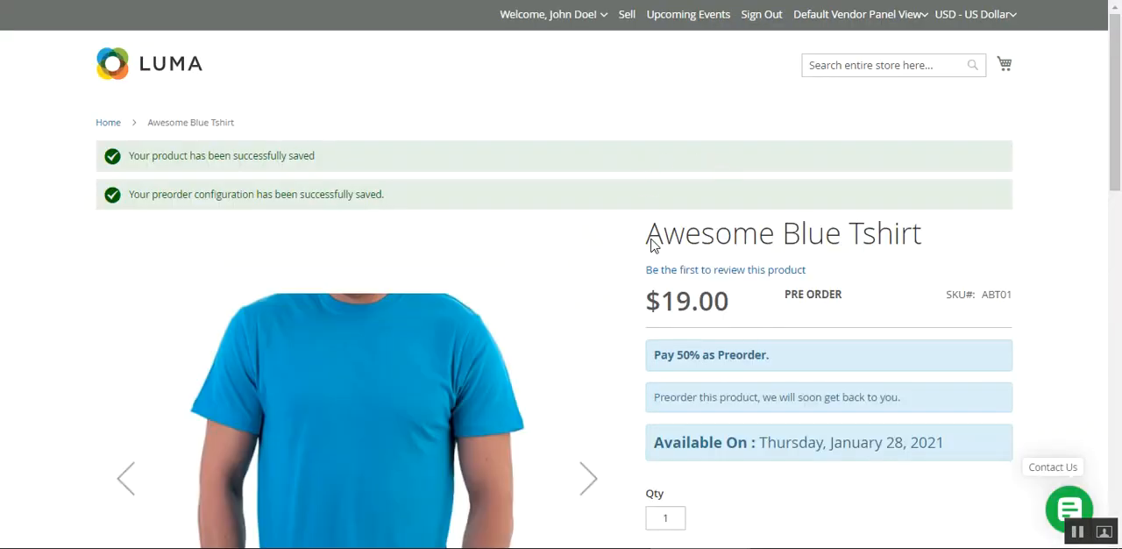
Examine the preorder label, payment percentage, custom message and availability date on the Awesome Blue Tshirt product page
scroll(1119, 136, "down", 2)
scroll(1119, 136, "down", 2)
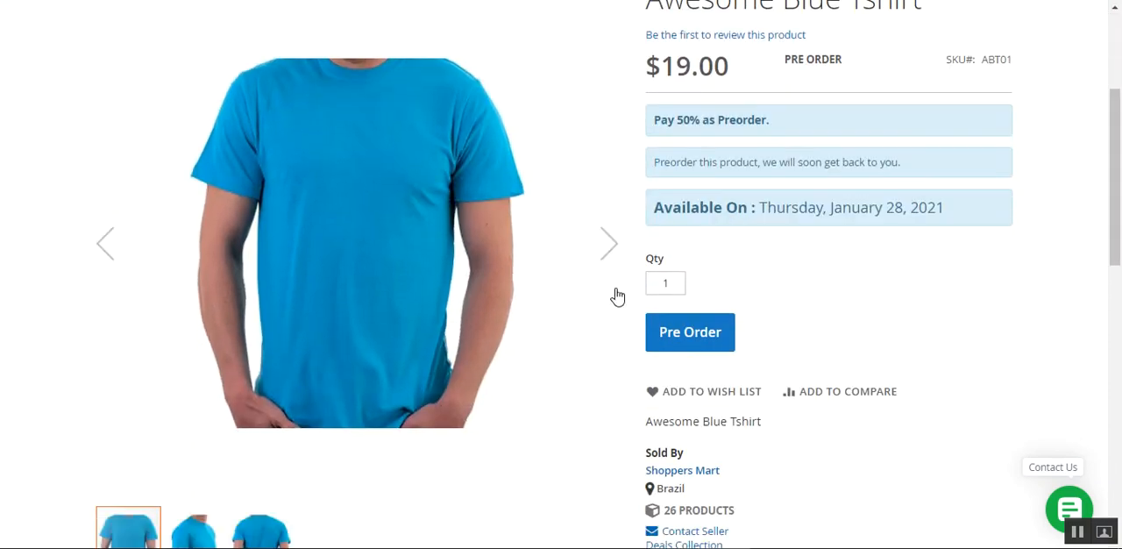
left_click_drag(667, 121, 764, 120)
left_click(791, 122)
scroll(786, 140, "up", 1)
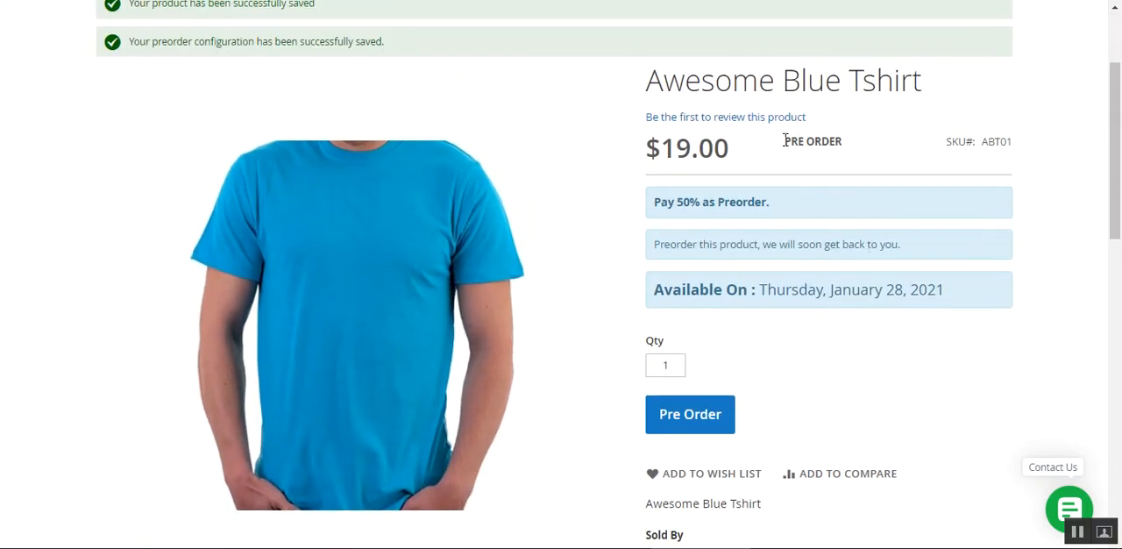
left_click_drag(785, 141, 843, 143)
left_click(845, 147)
left_click_drag(660, 249, 899, 246)
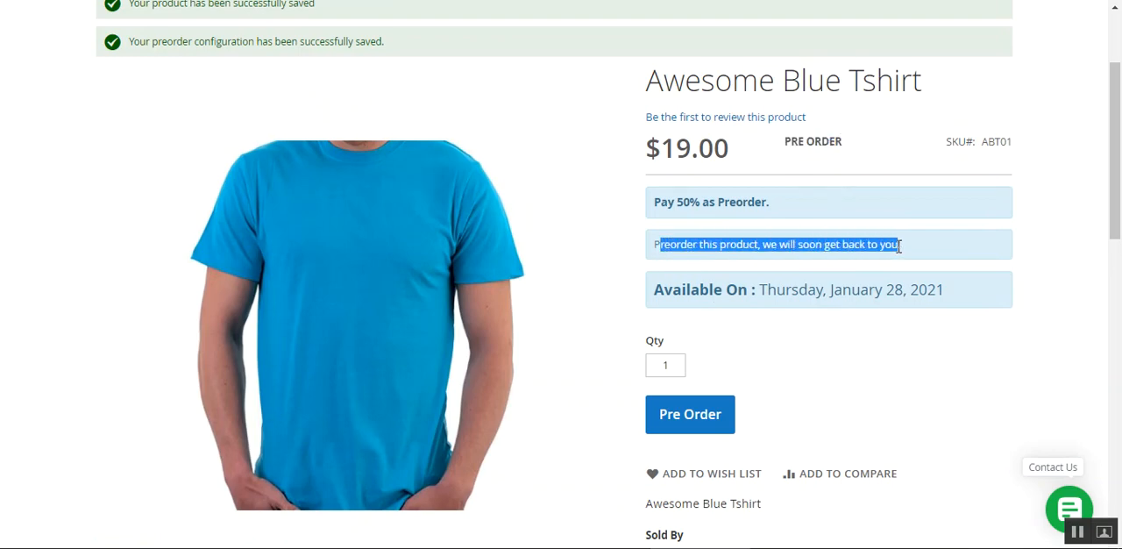
left_click(734, 263)
left_click_drag(662, 296, 944, 292)
scroll(927, 313, "down", 2)
left_click(665, 254)
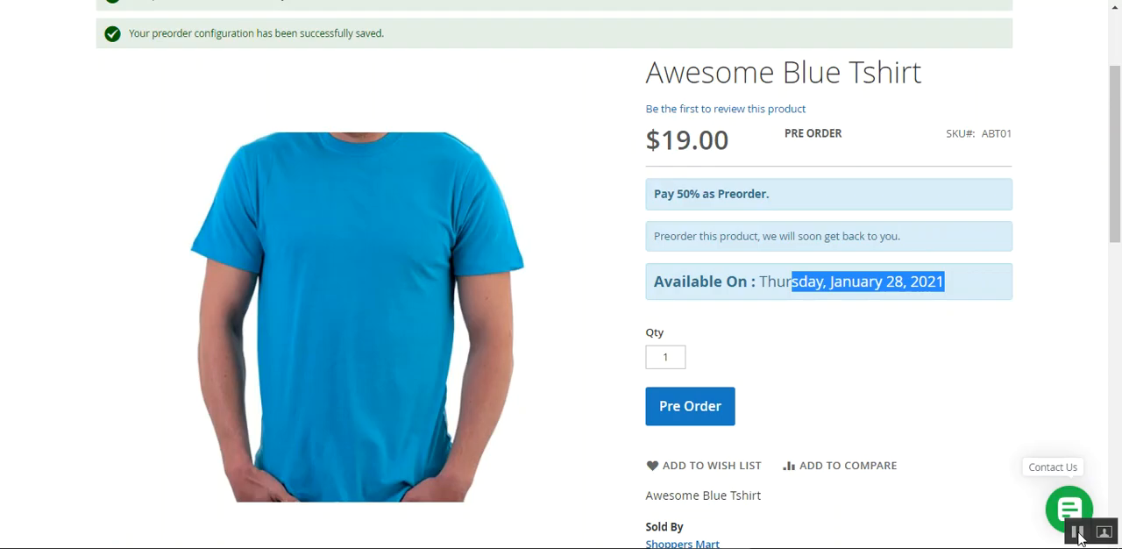
left_click(1078, 532)
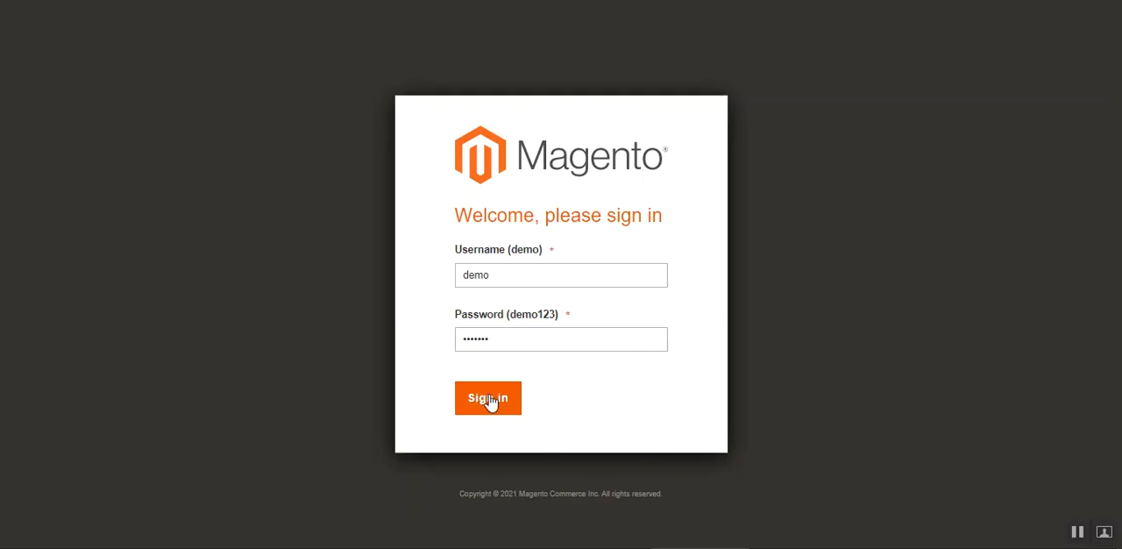
Sign in to the Magento admin panel and open the Marketplace Preorder settings in the store configuration
left_click(489, 400)
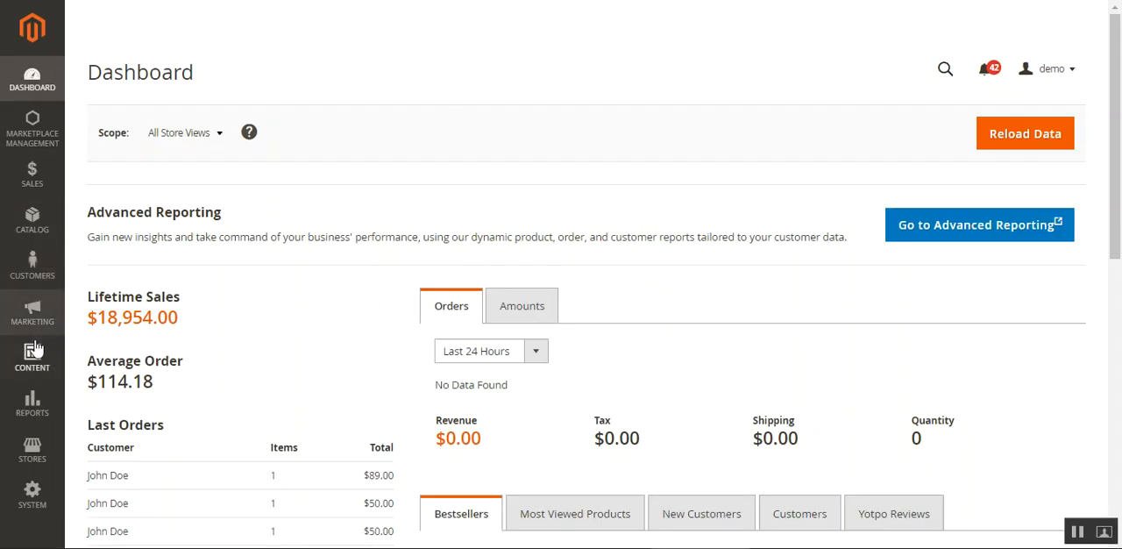
scroll(35, 349, "down", 2)
left_click(32, 450)
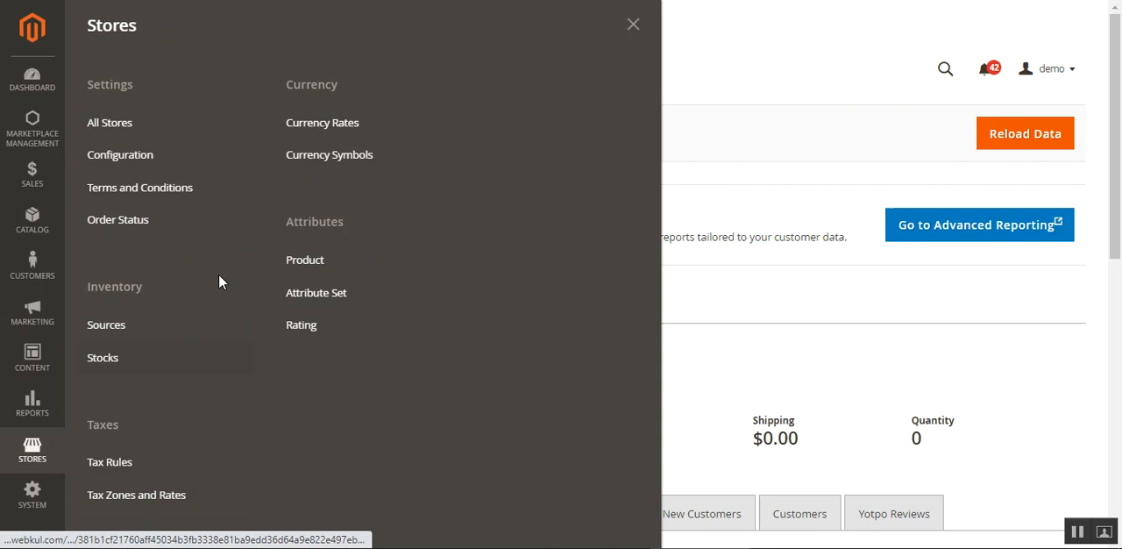
left_click(147, 158)
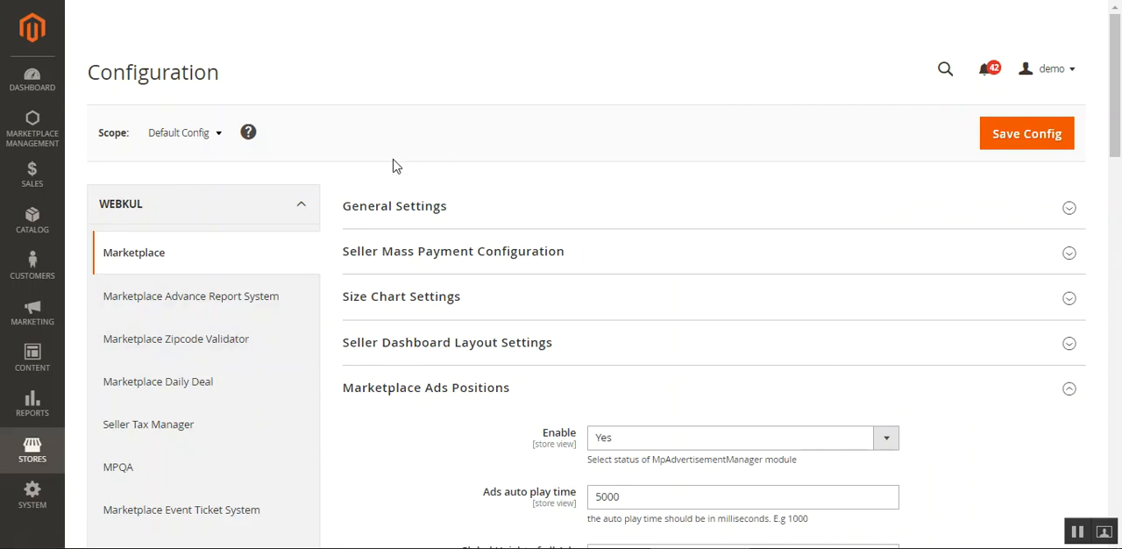
scroll(278, 328, "down", 5)
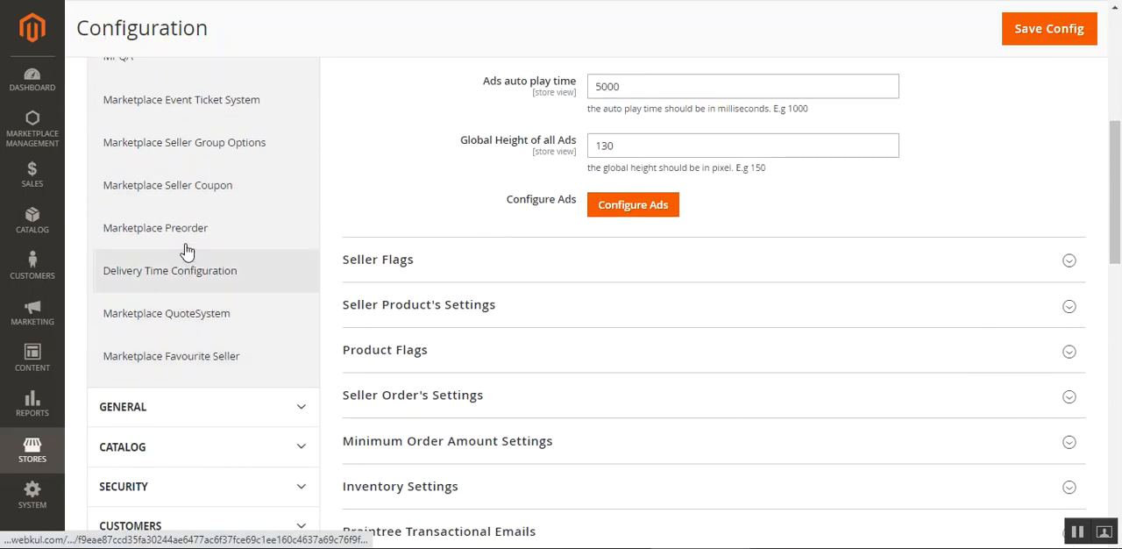
left_click(163, 233)
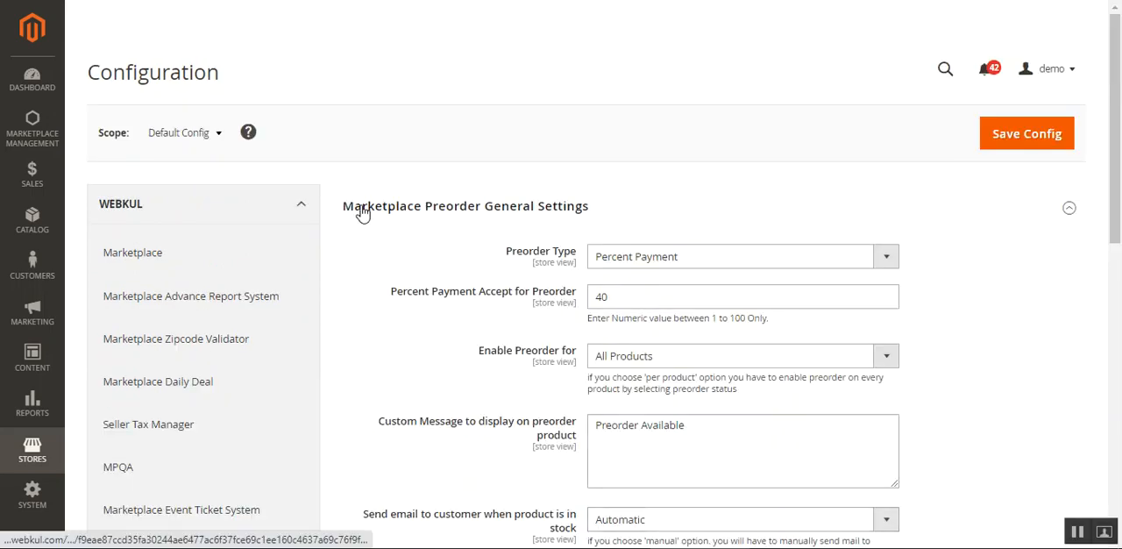
Switch the Preorder Type to Complete Payment and back to Percent Payment
scroll(701, 207, "down", 2)
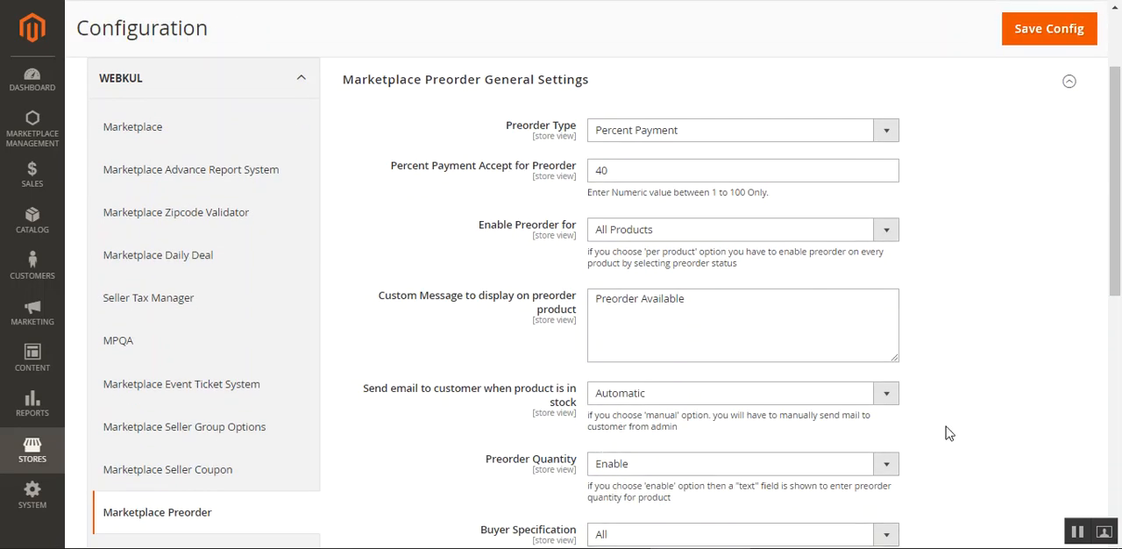
left_click(882, 132)
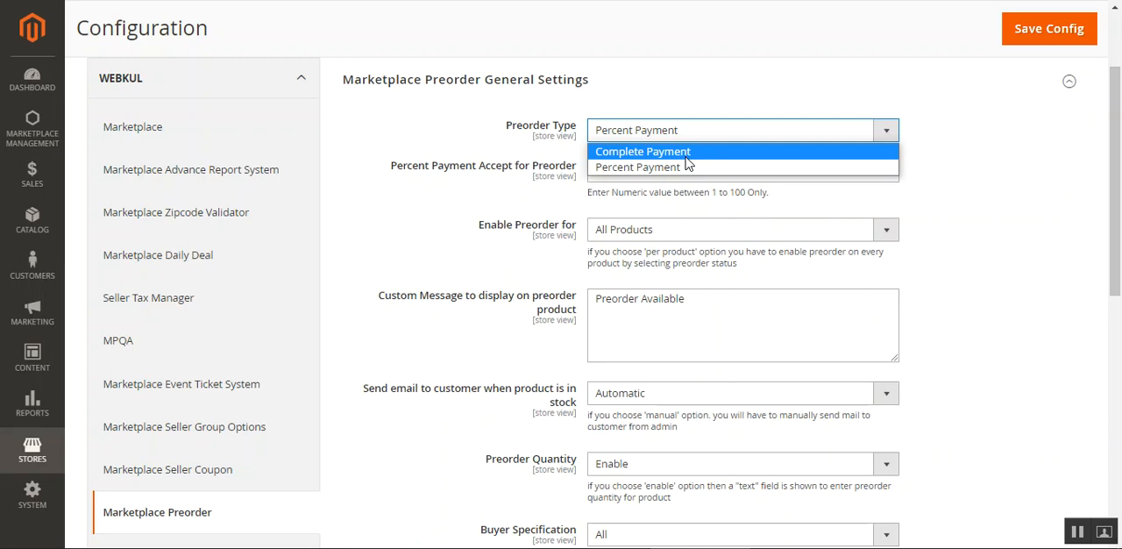
left_click(1069, 168)
left_click(786, 138)
left_click(781, 152)
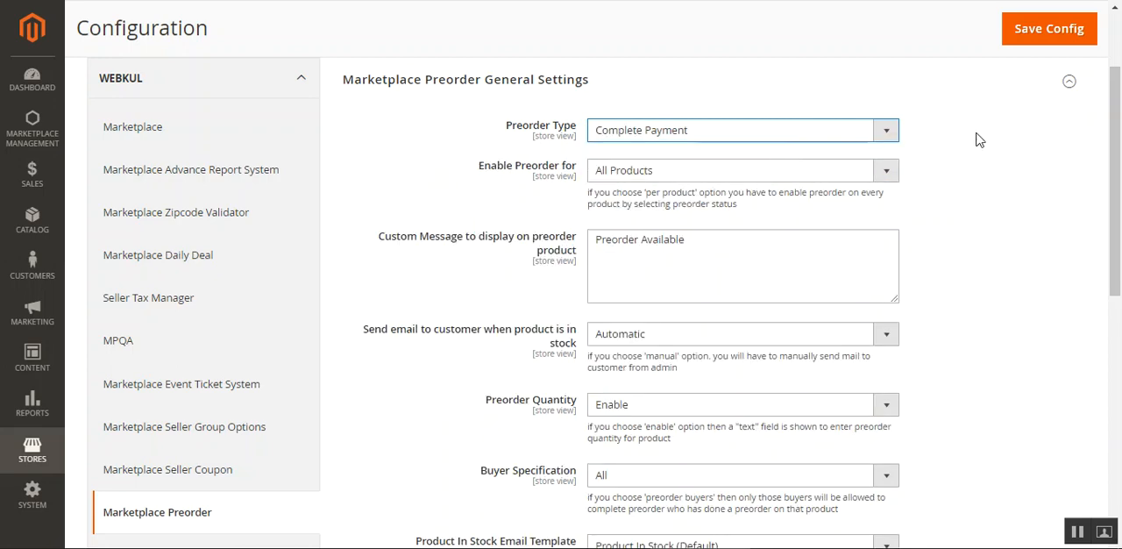
left_click(806, 140)
left_click(720, 168)
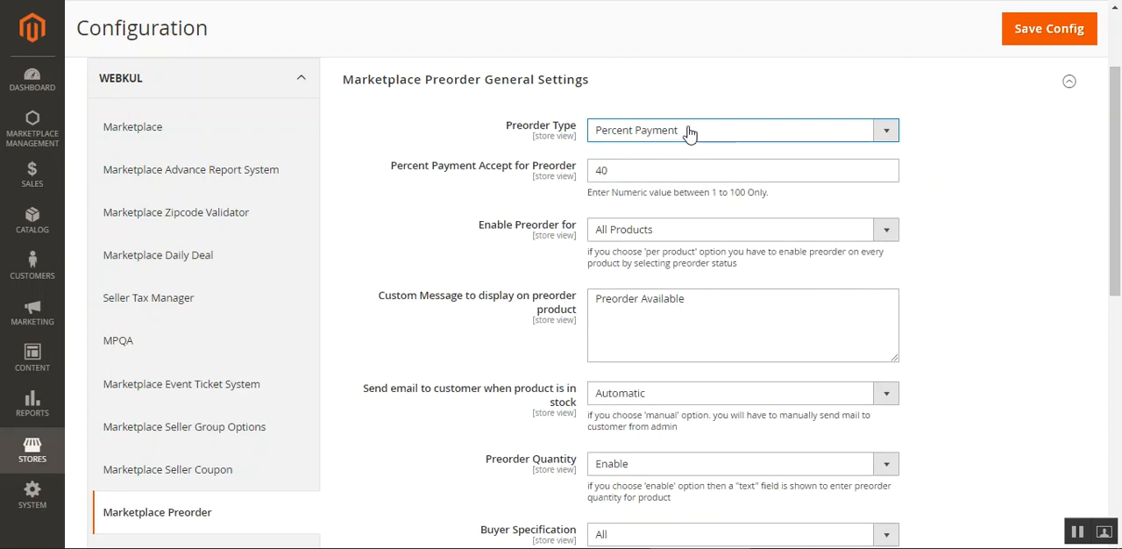
left_click_drag(397, 168, 556, 169)
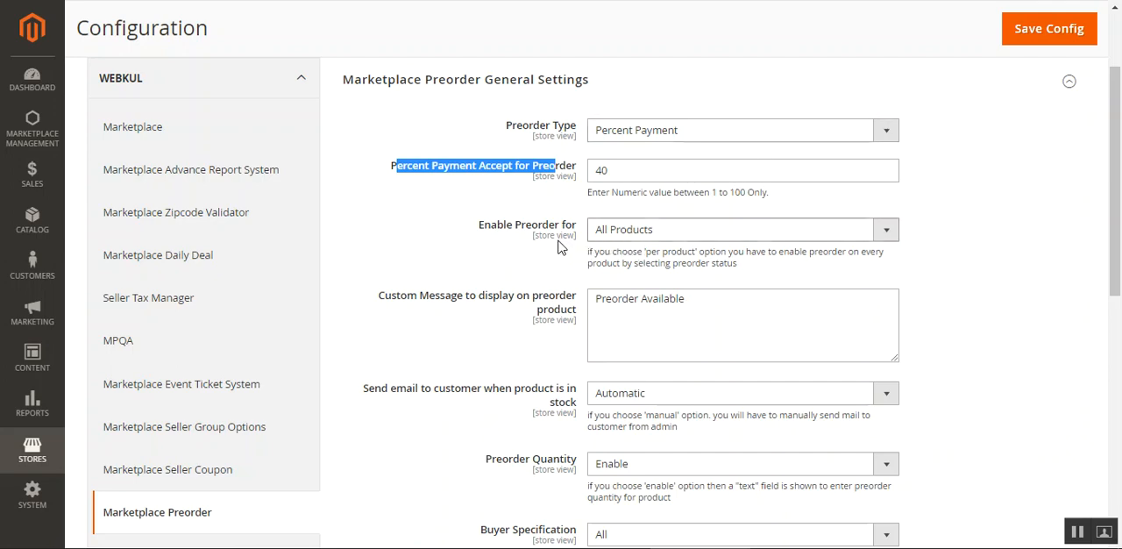
Try the Few Products option for Enable Preorder for and go to its product SKU field
left_click(681, 235)
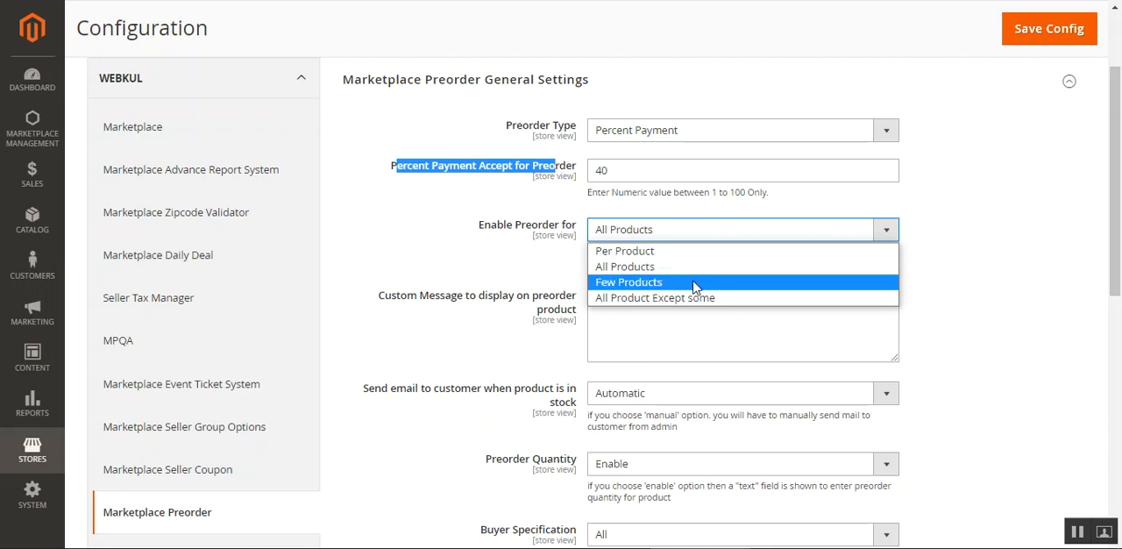
left_click(693, 285)
left_click(682, 310)
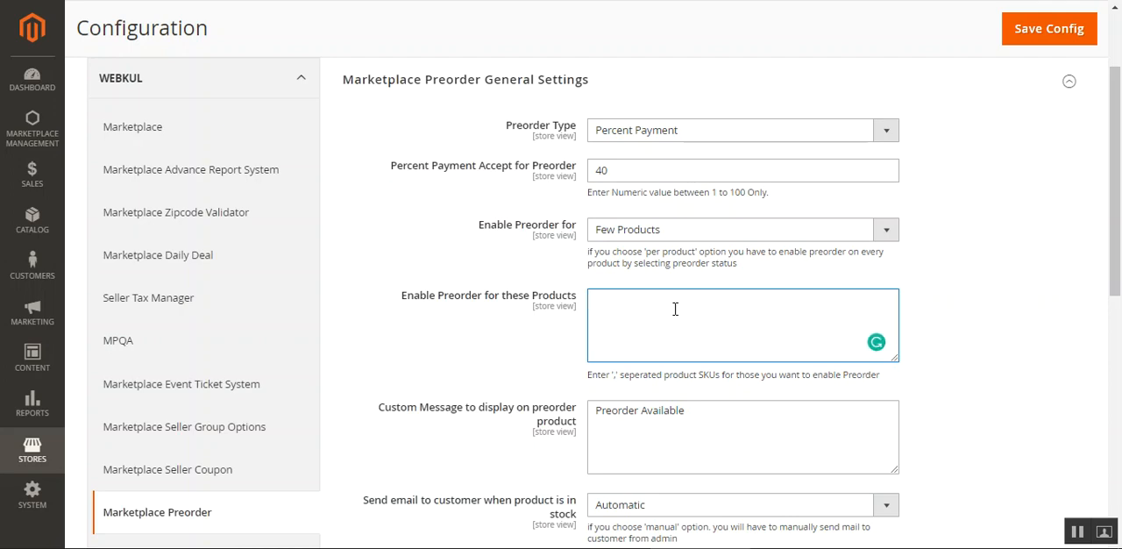
Set Enable Preorder for to All Product Except some and go to the SKU field for excluded products
left_click(664, 232)
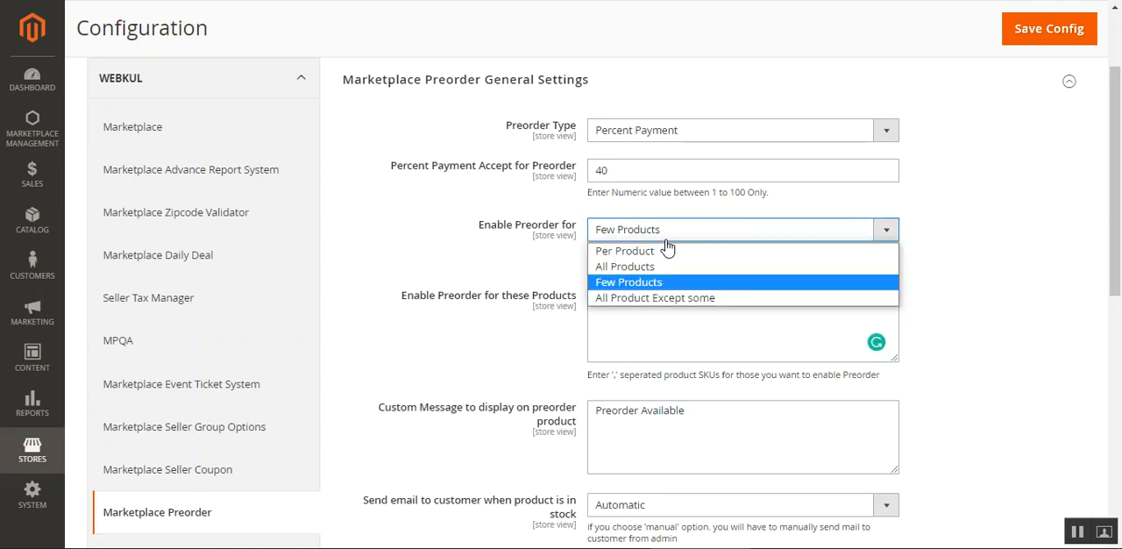
left_click(660, 300)
left_click(654, 322)
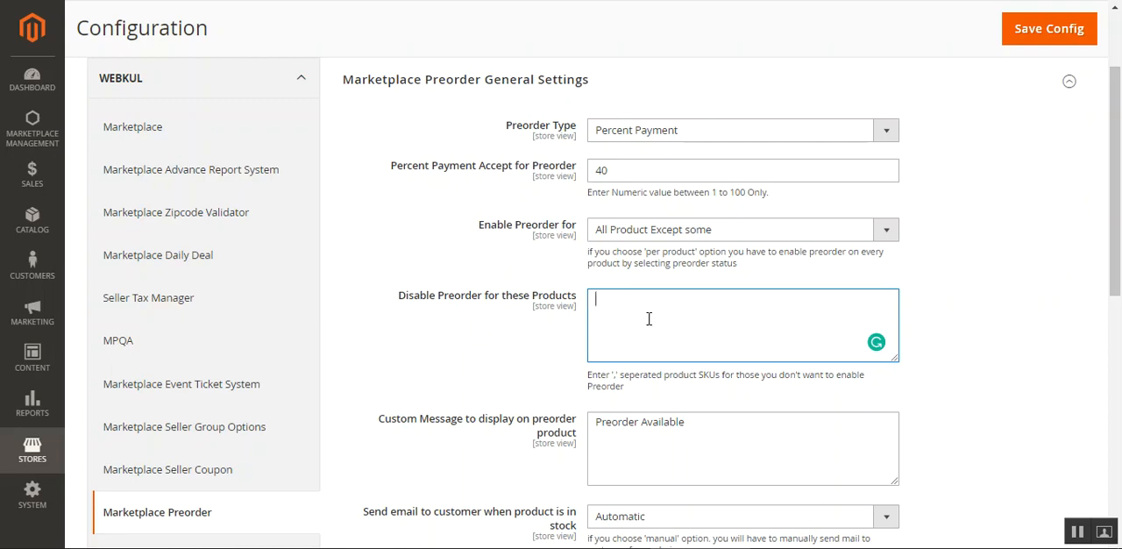
Review the custom preorder message and set the customer email for products back in stock to Manual
scroll(646, 319, "down", 3)
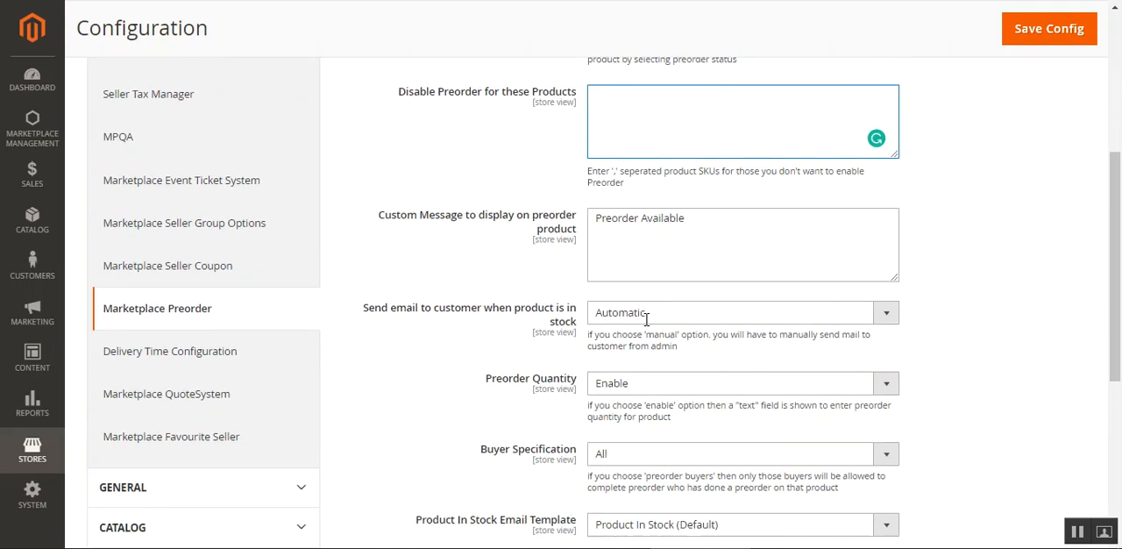
left_click_drag(393, 182, 729, 176)
left_click(696, 177)
left_click(729, 176)
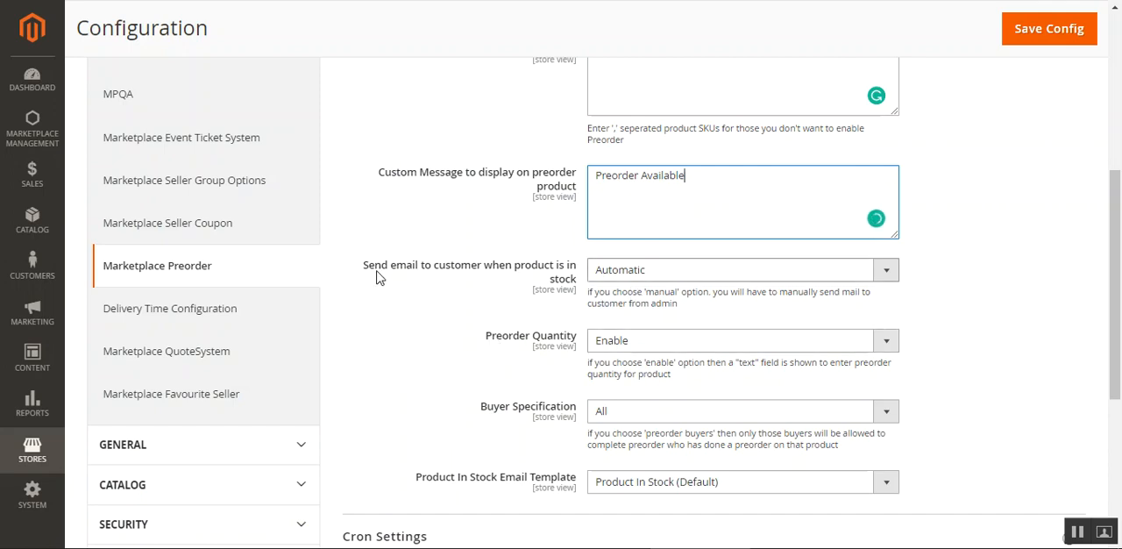
left_click_drag(375, 267, 553, 268)
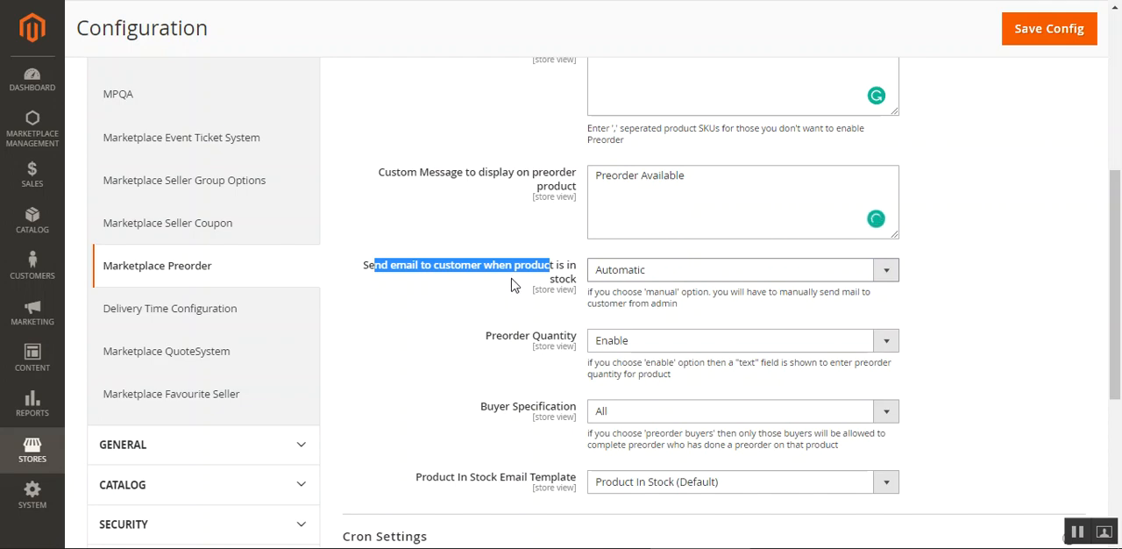
left_click(656, 272)
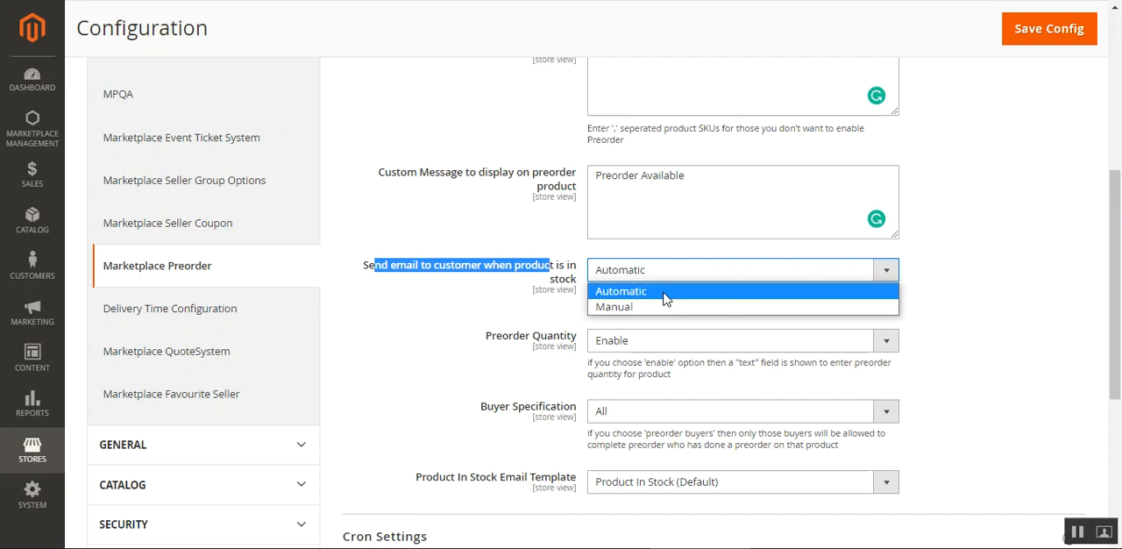
left_click(853, 307)
left_click(936, 286)
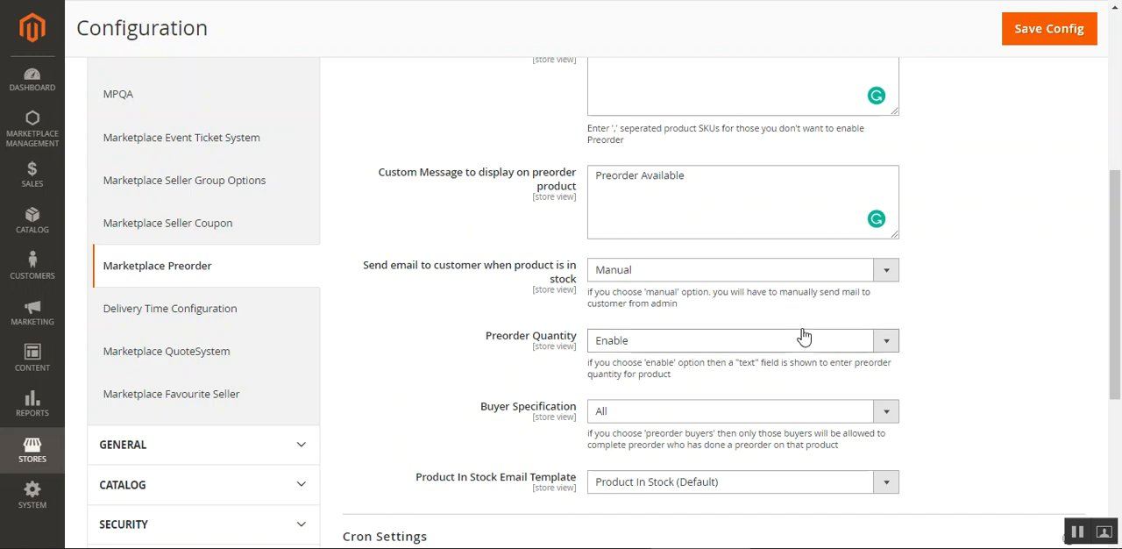
Set Preorder Quantity to Disable and view the Buyer Specification options
scroll(1008, 315, "down", 1)
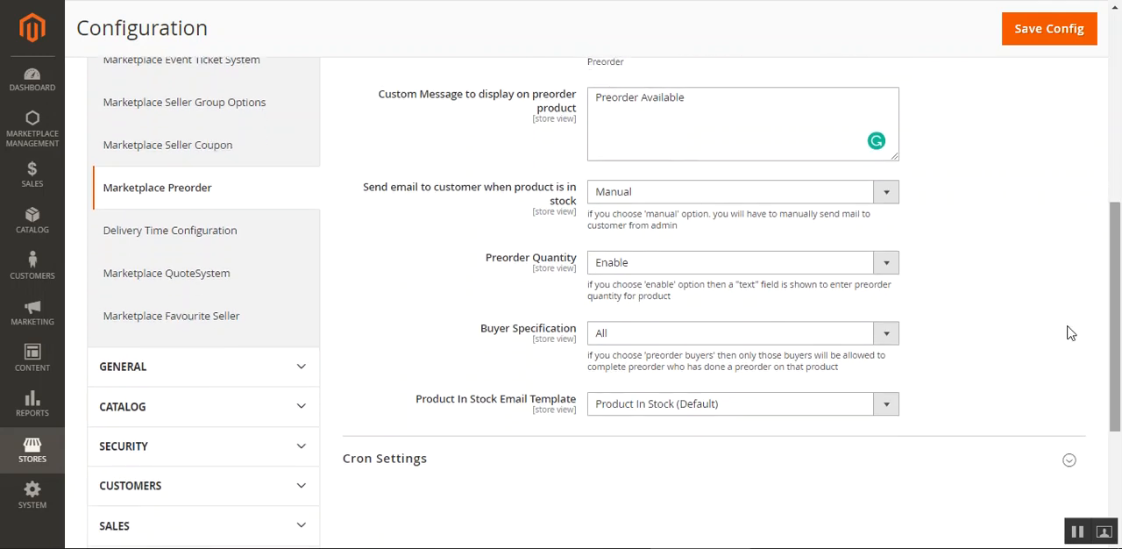
left_click(648, 269)
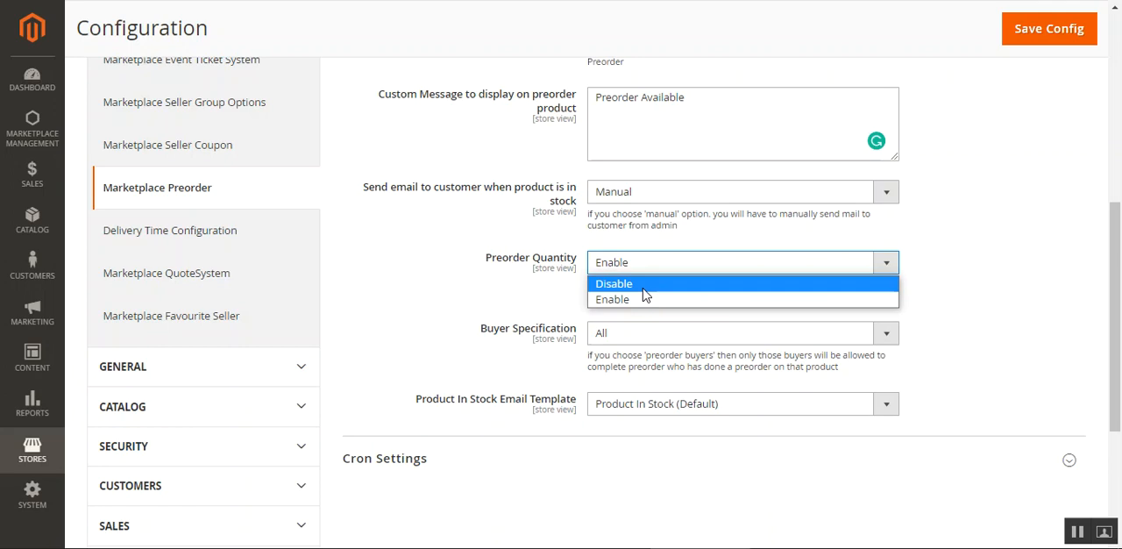
left_click(643, 290)
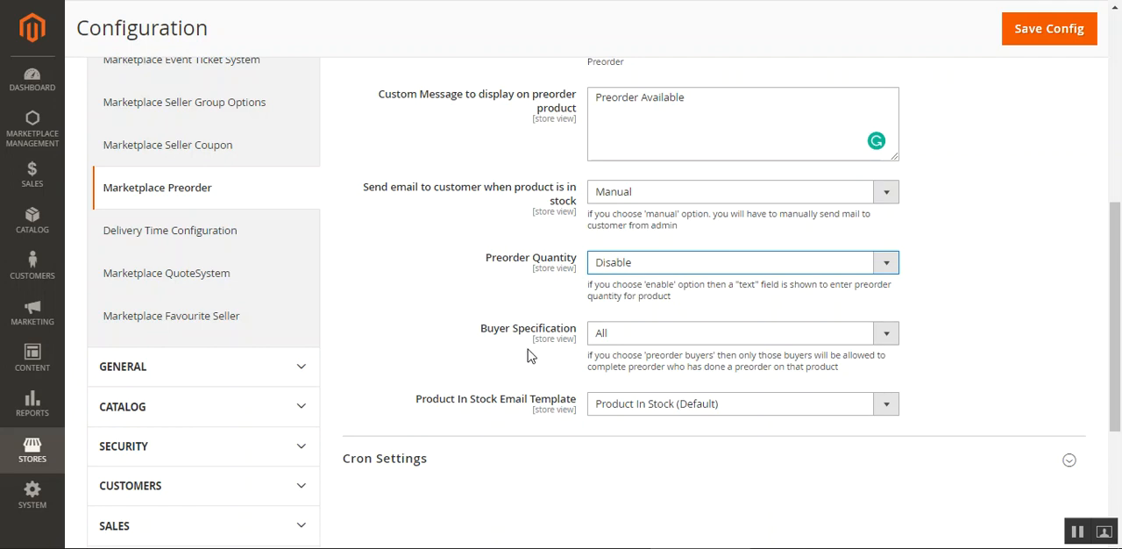
left_click_drag(495, 334, 555, 331)
left_click(646, 333)
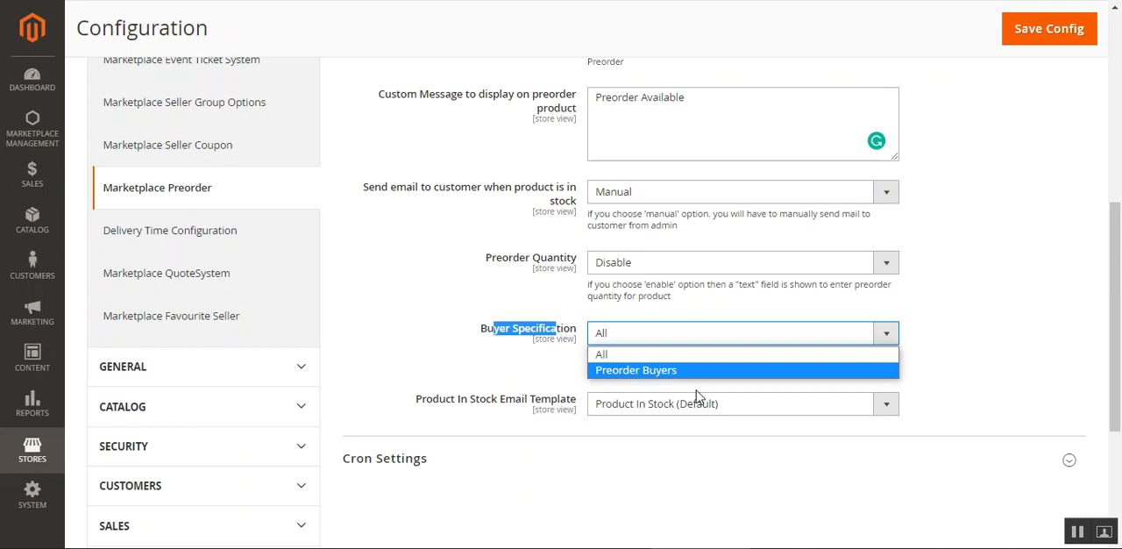
left_click(979, 373)
left_click(982, 373)
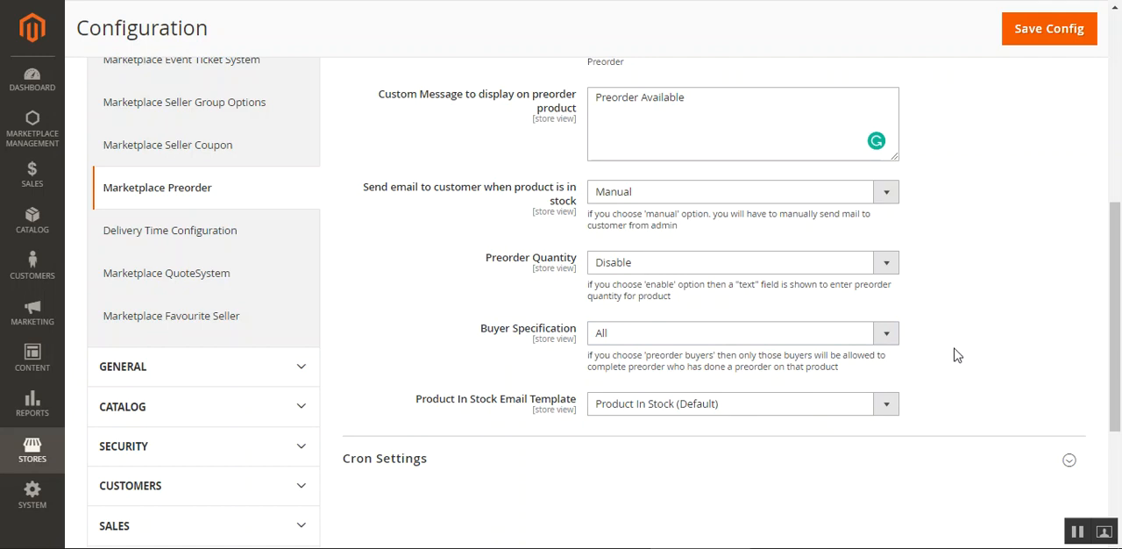
View the options for the Product In Stock Email Template without changing it
scroll(1114, 310, "down", 1)
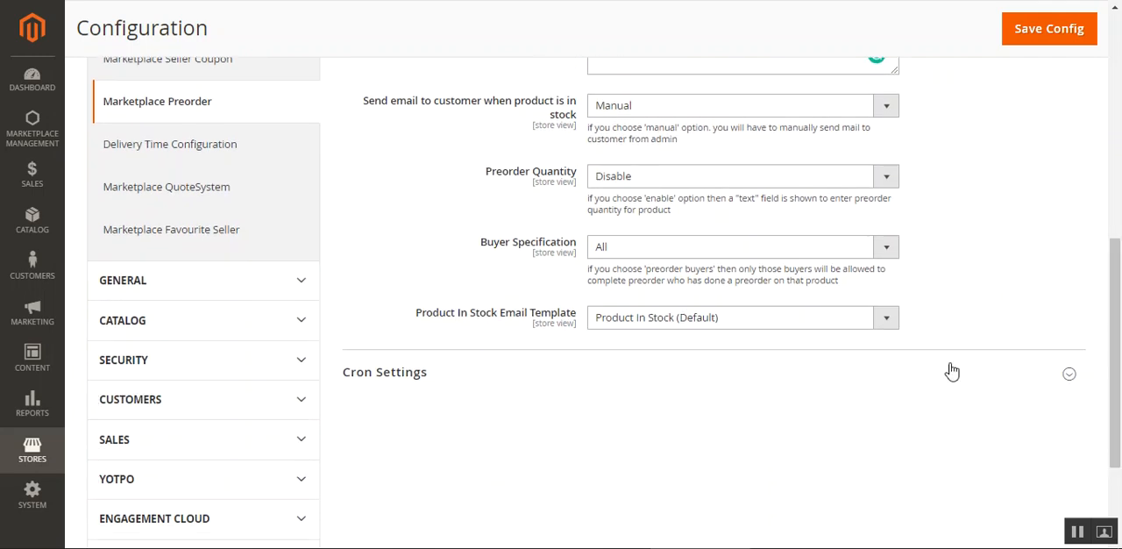
left_click_drag(426, 317, 536, 345)
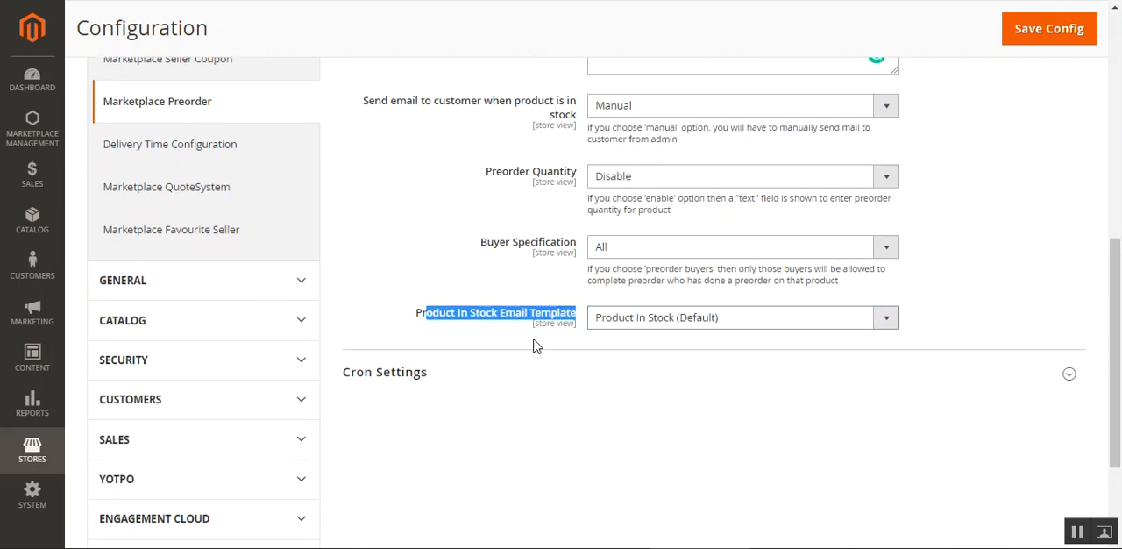
left_click(483, 343)
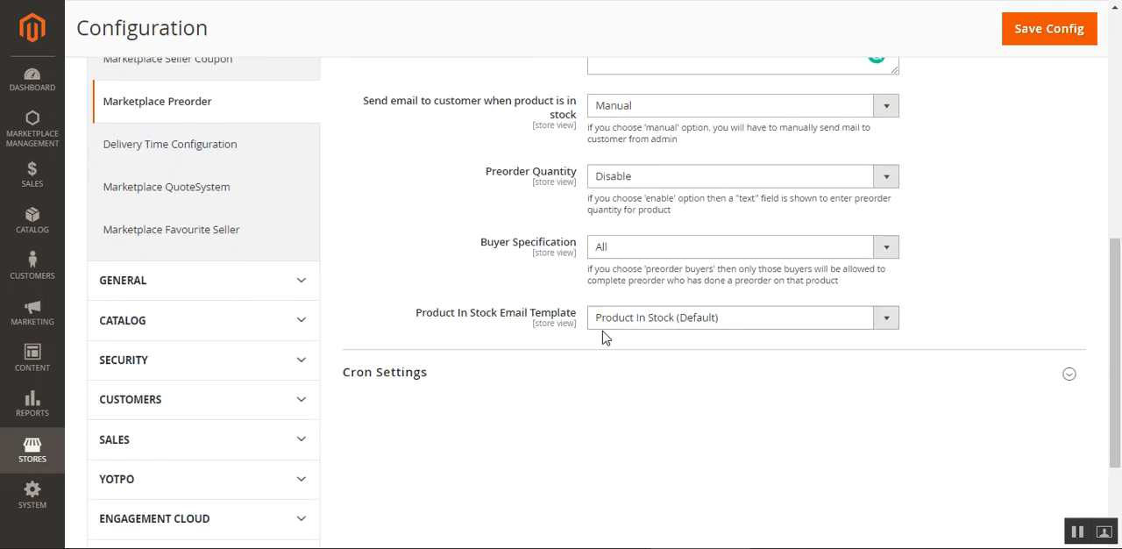
left_click(791, 326)
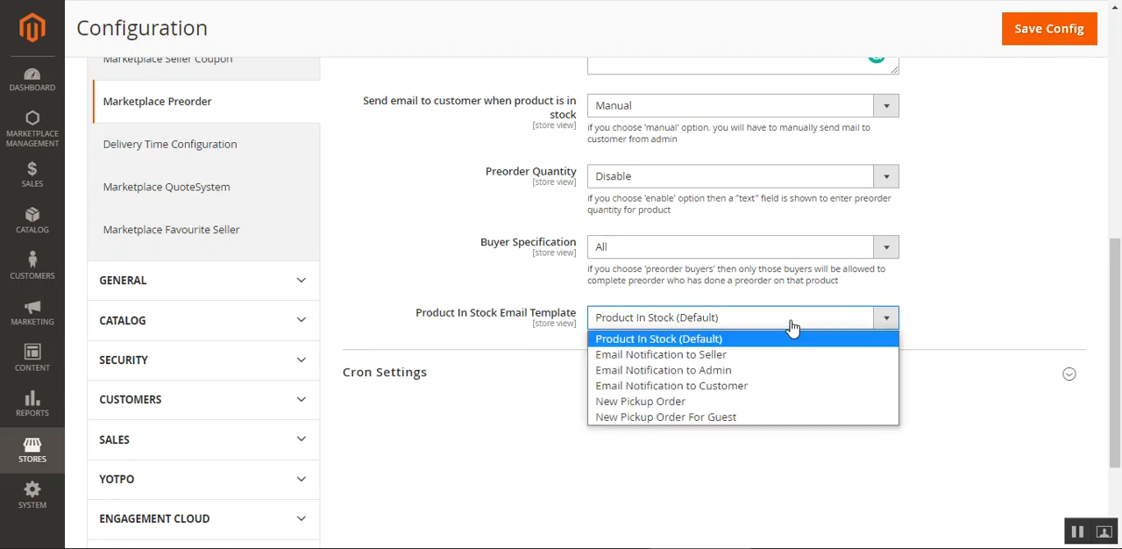
left_click(955, 316)
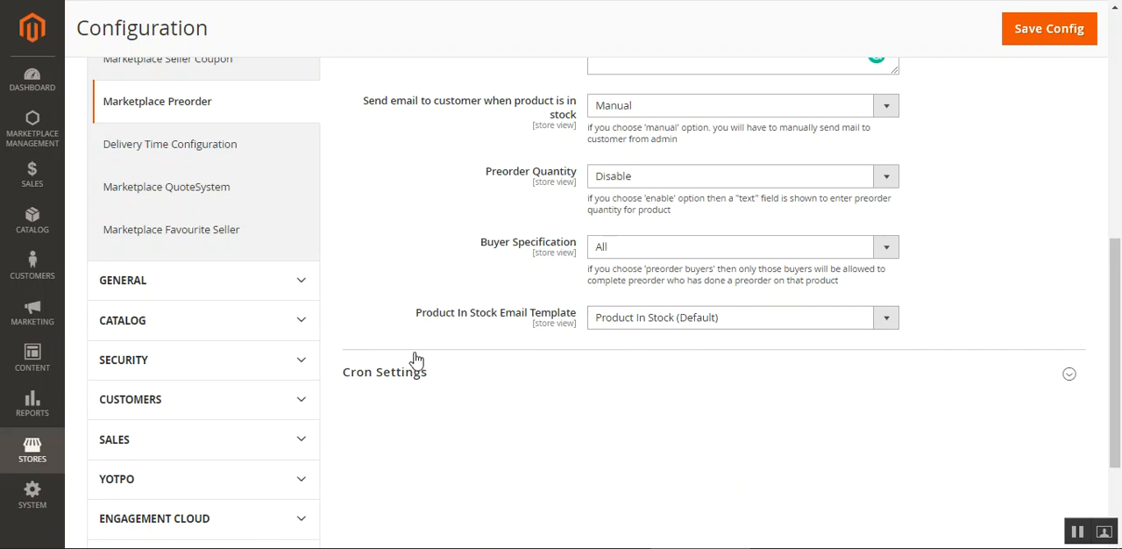
Expand the Cron Settings section and examine its Frequency and Start Time options
left_click(376, 374)
scroll(1113, 392, "down", 3)
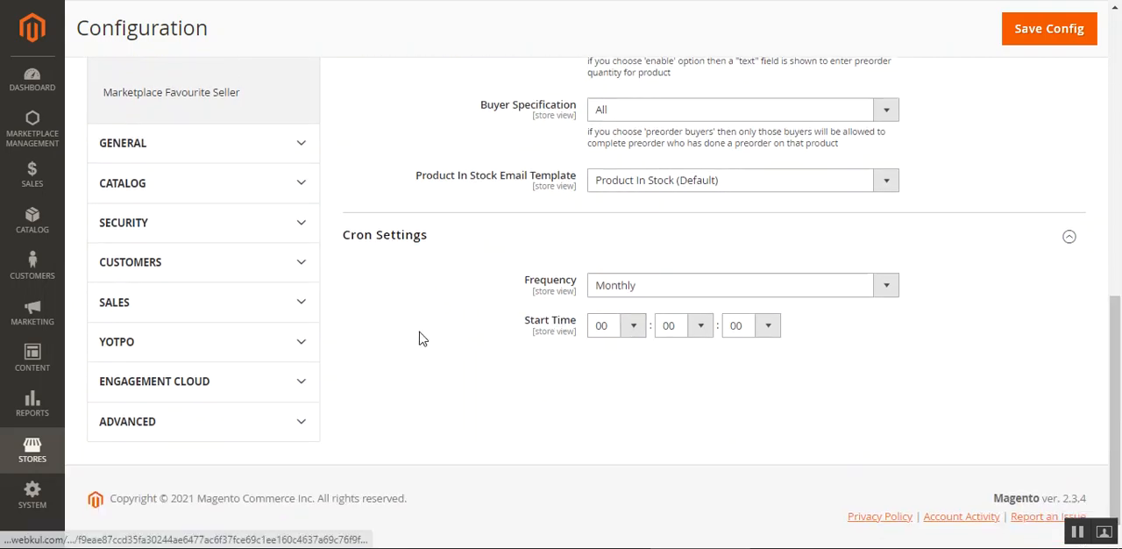
scroll(421, 377, "up", 5)
scroll(422, 379, "up", 1)
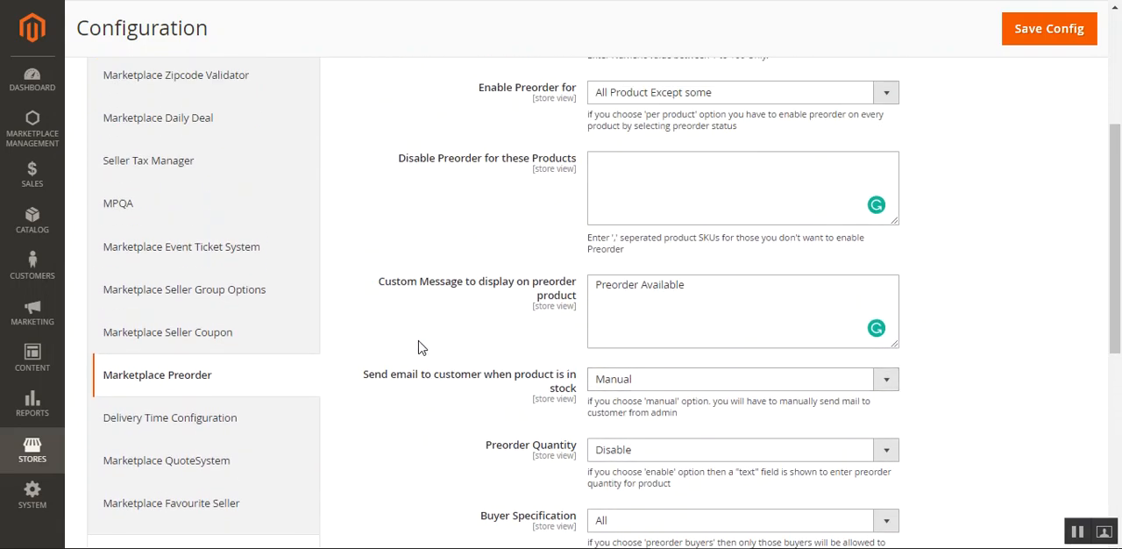
Set Enable Preorder for to Per Product in the Marketplace Preorder general settings
left_click(26, 180)
left_click(27, 224)
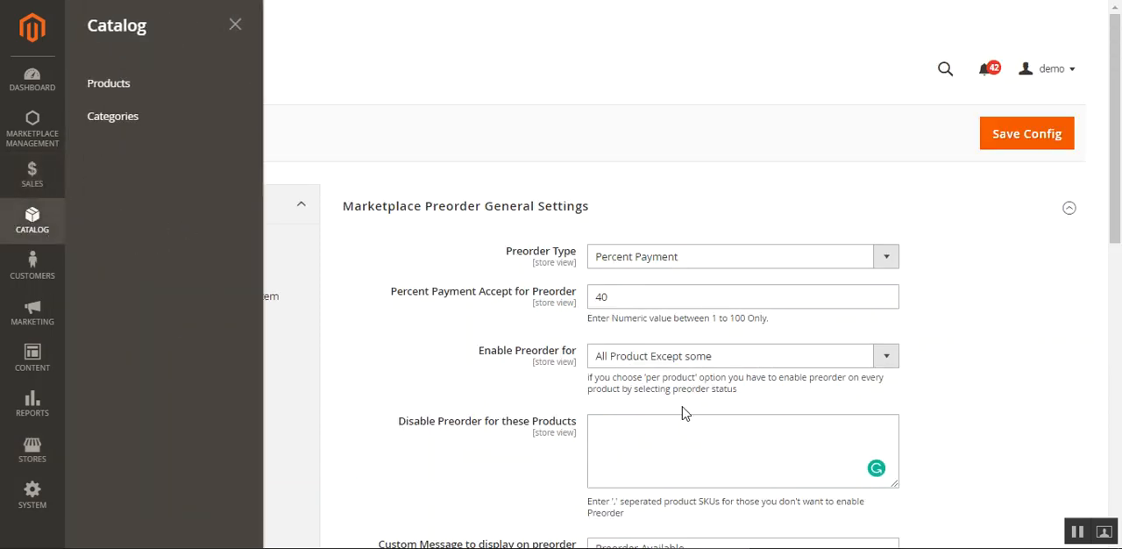
left_click(654, 380)
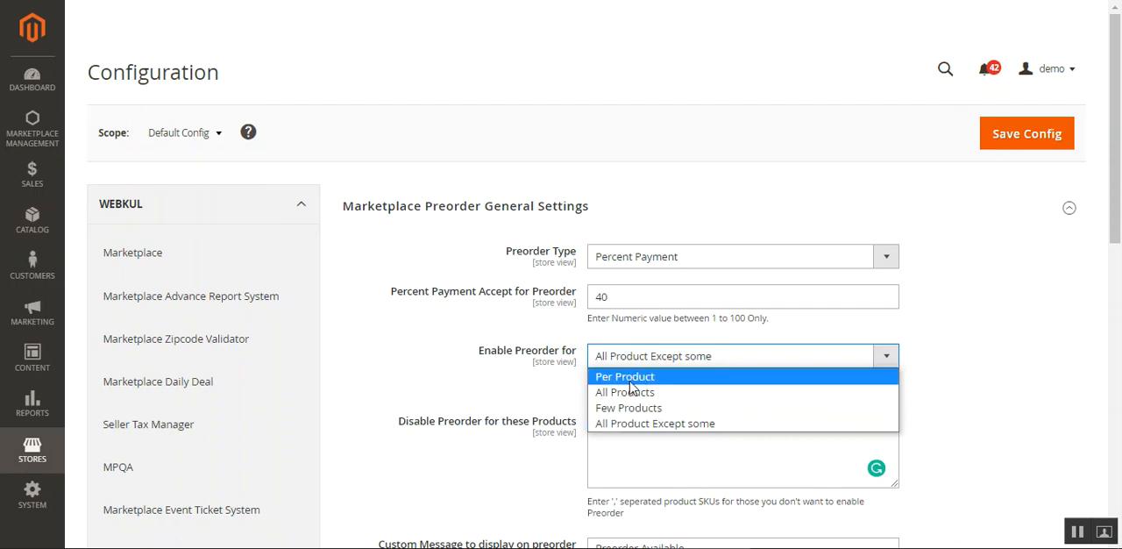
left_click(642, 376)
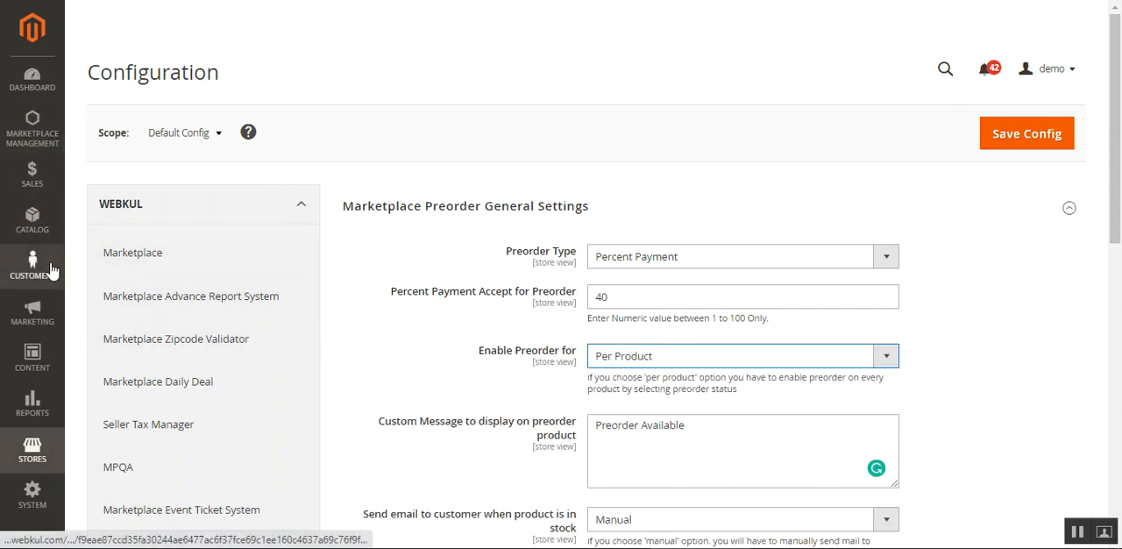
Open the Red Shirt for editing from the catalog's product list and set its stock status to Out of Stock
left_click(49, 228)
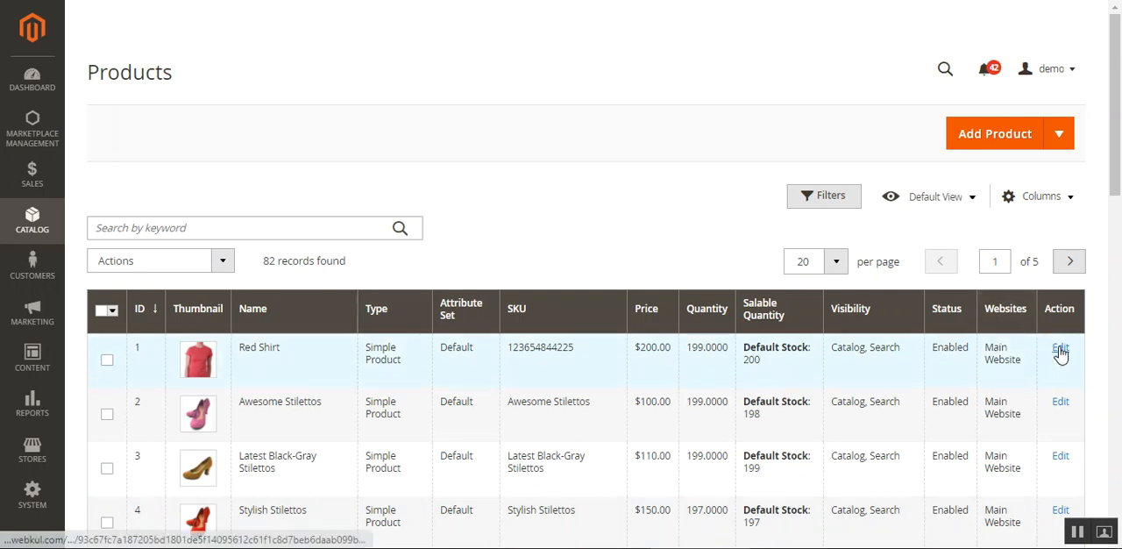
left_click(1059, 350)
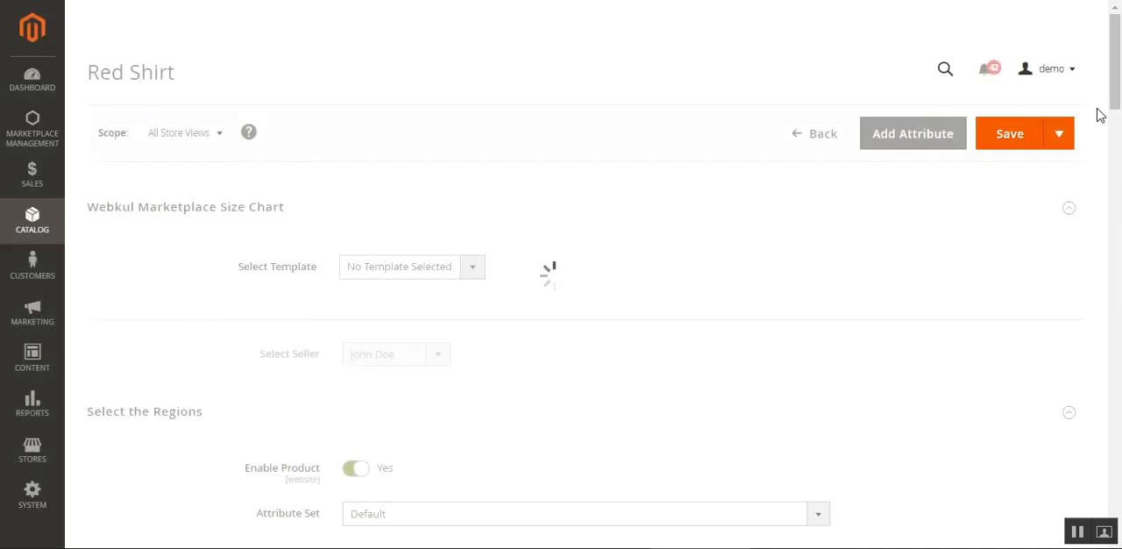
left_click_drag(1118, 66, 1113, 179)
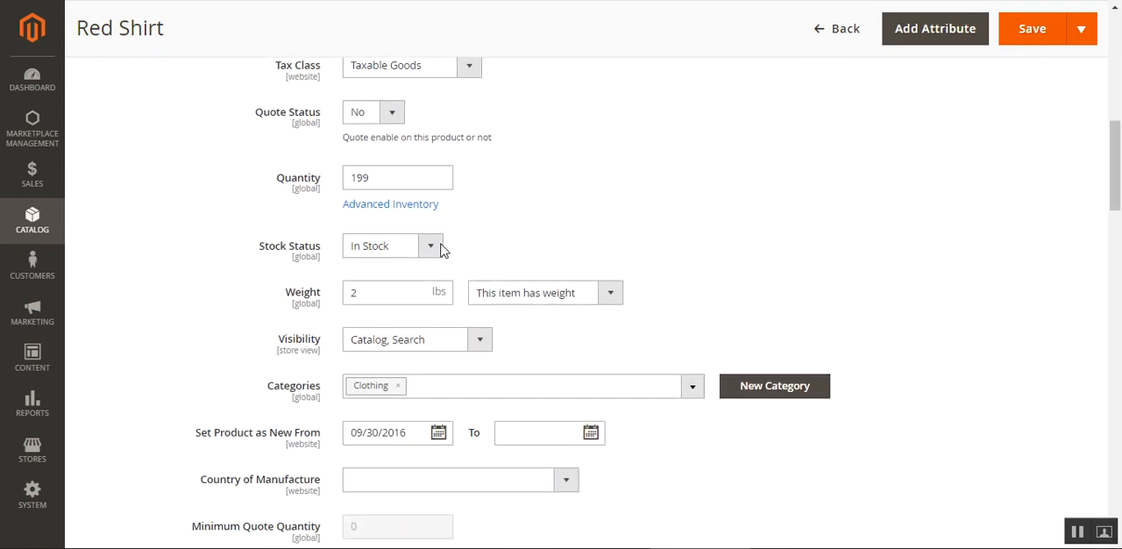
left_click(430, 245)
left_click(430, 281)
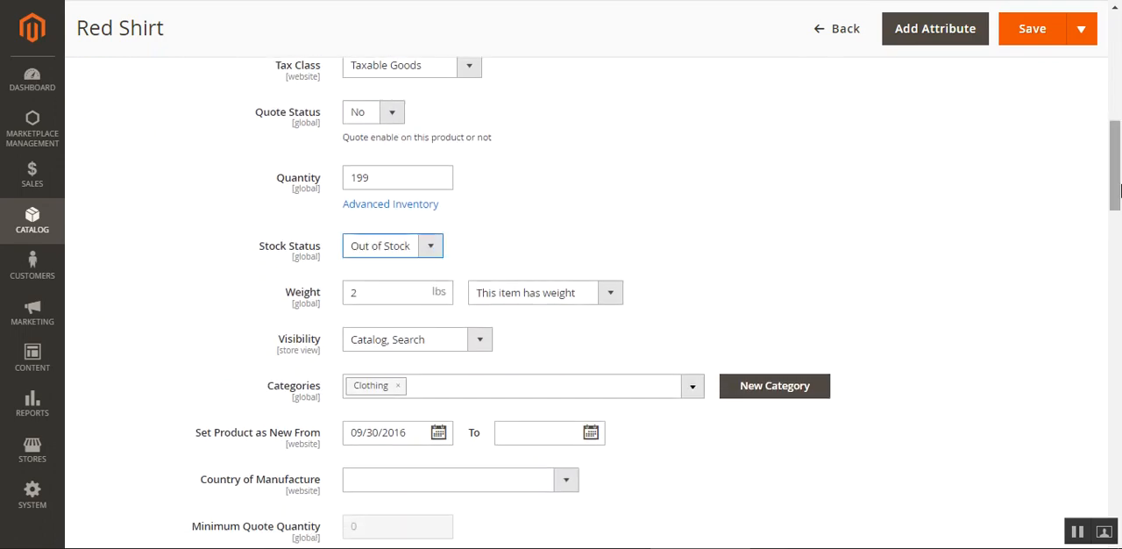
Set the Red Shirt's Marketplace Preorder status to Enable
scroll(1117, 244, "down", 3)
left_click_drag(1117, 238, 1113, 263)
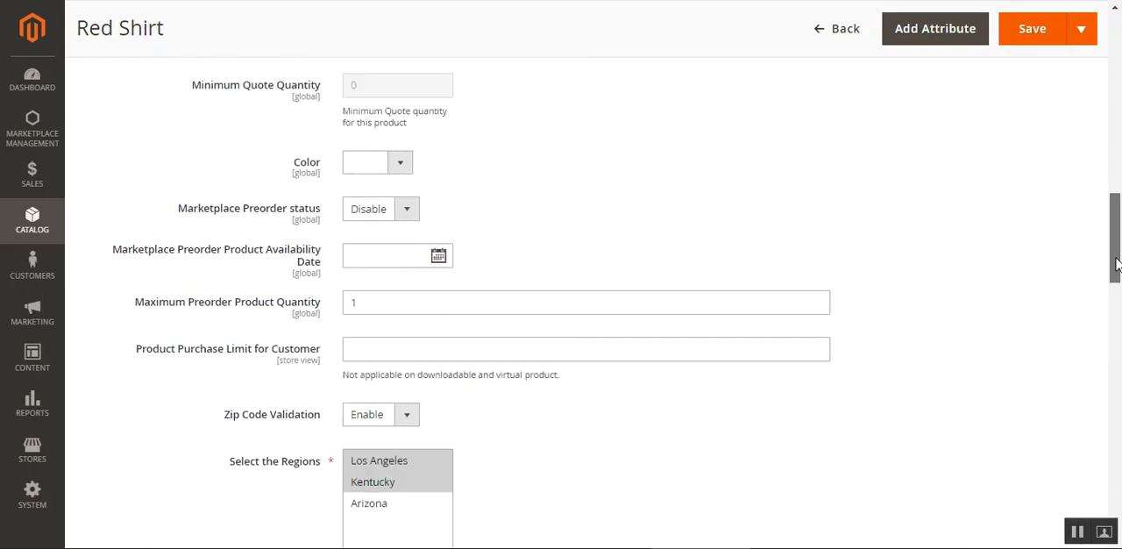
left_click(368, 213)
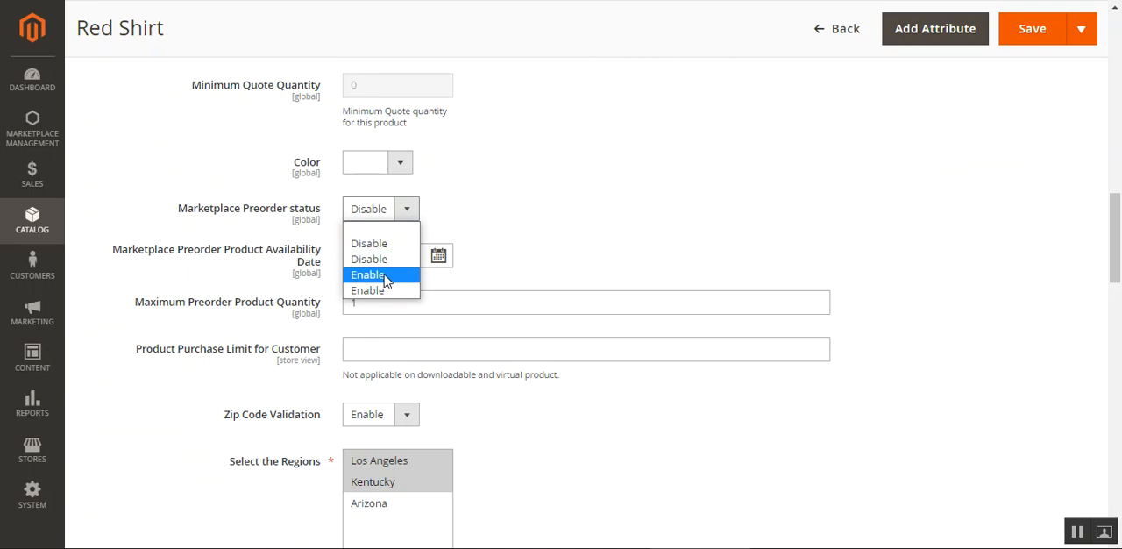
left_click(368, 275)
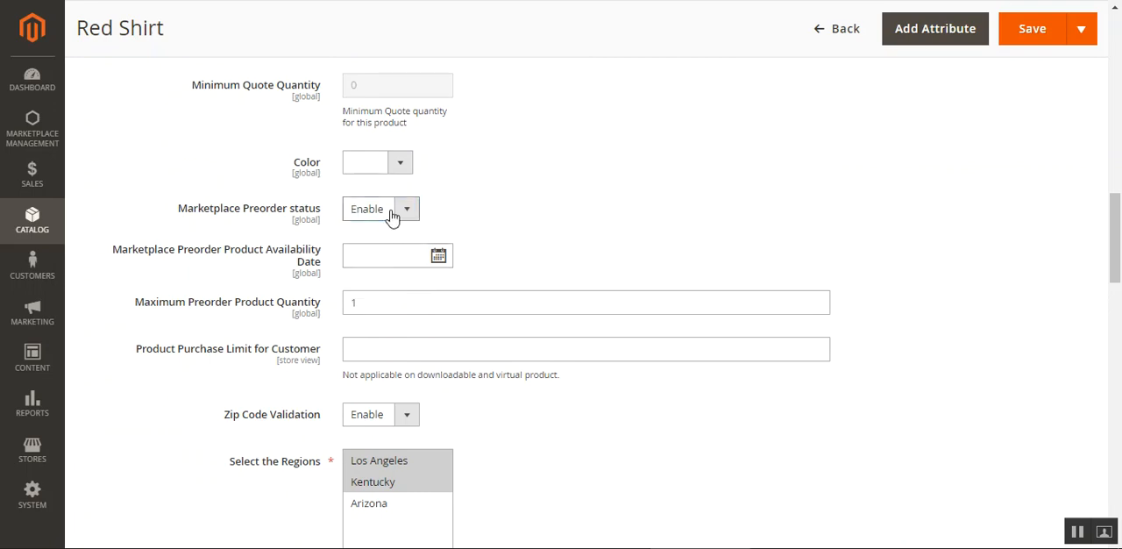
Set the preorder availability date to 01/29/2021 and the maximum preorder product quantity to 1, and save the product
left_click_drag(1115, 232, 1115, 235)
left_click_drag(178, 236, 321, 242)
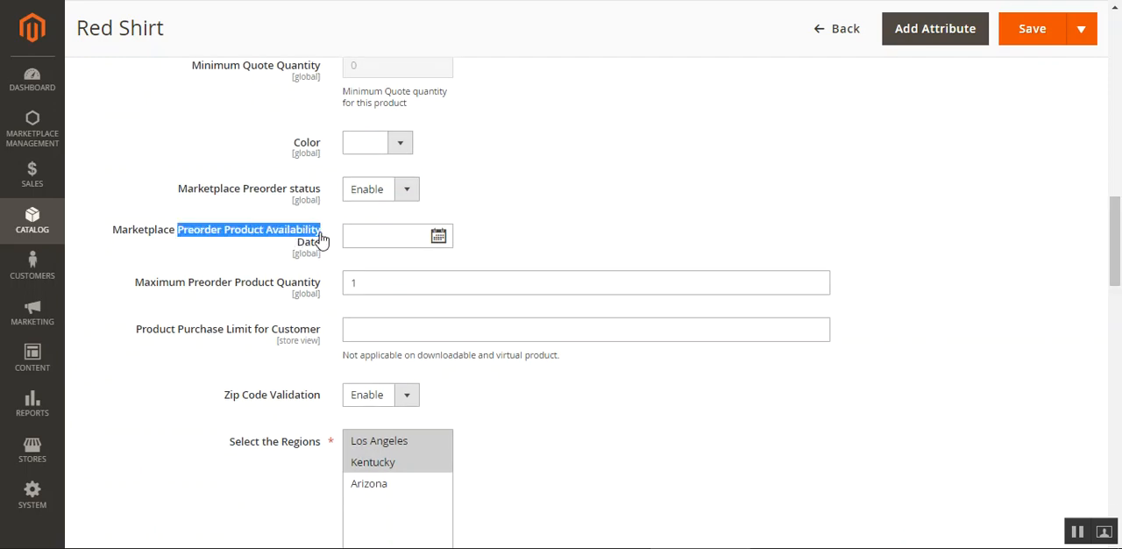
left_click(367, 234)
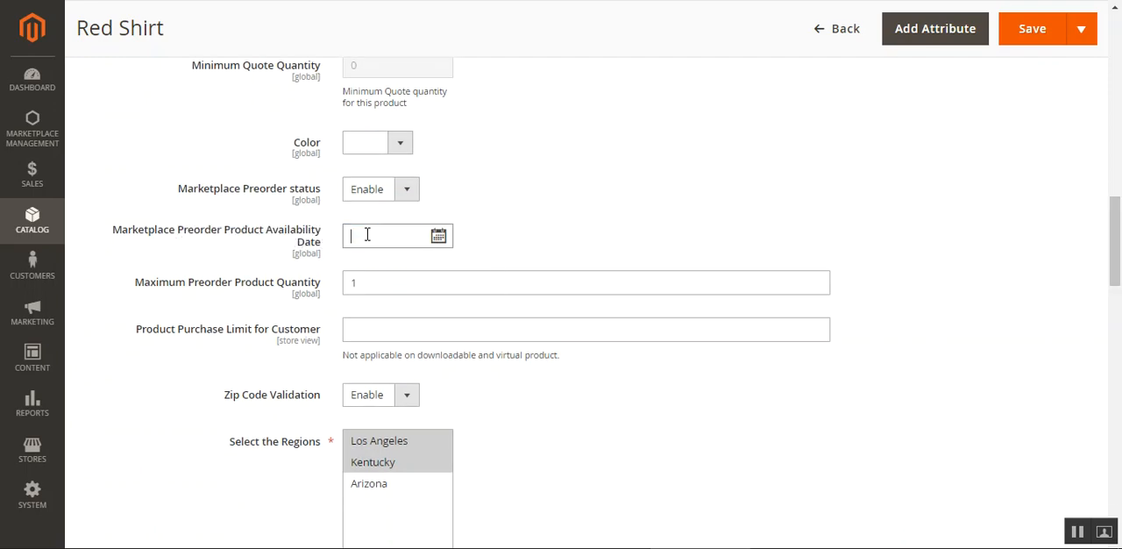
left_click(438, 237)
left_click(526, 122)
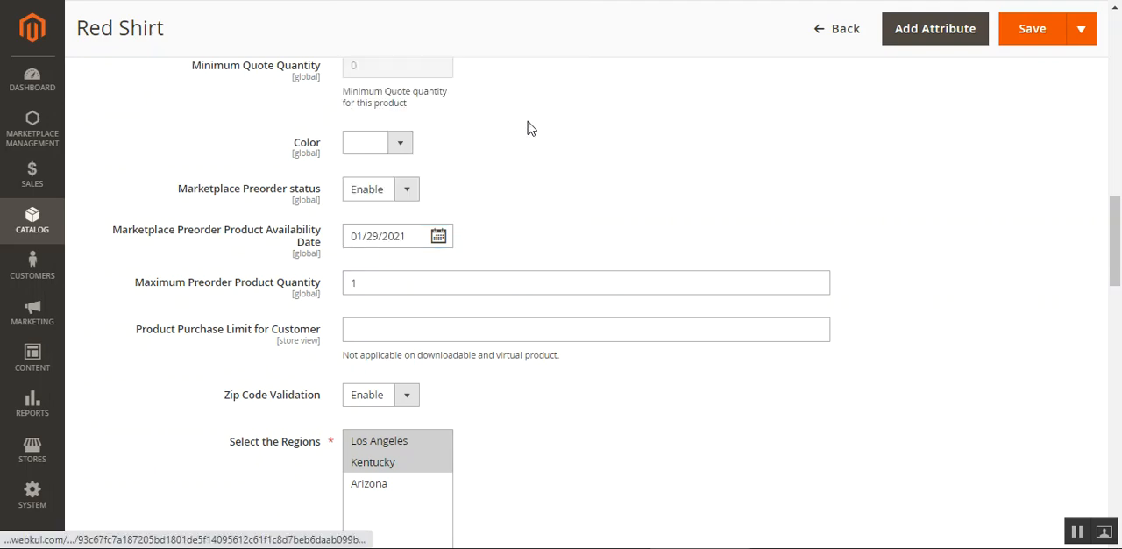
left_click(475, 281)
left_click_drag(468, 280, 260, 288)
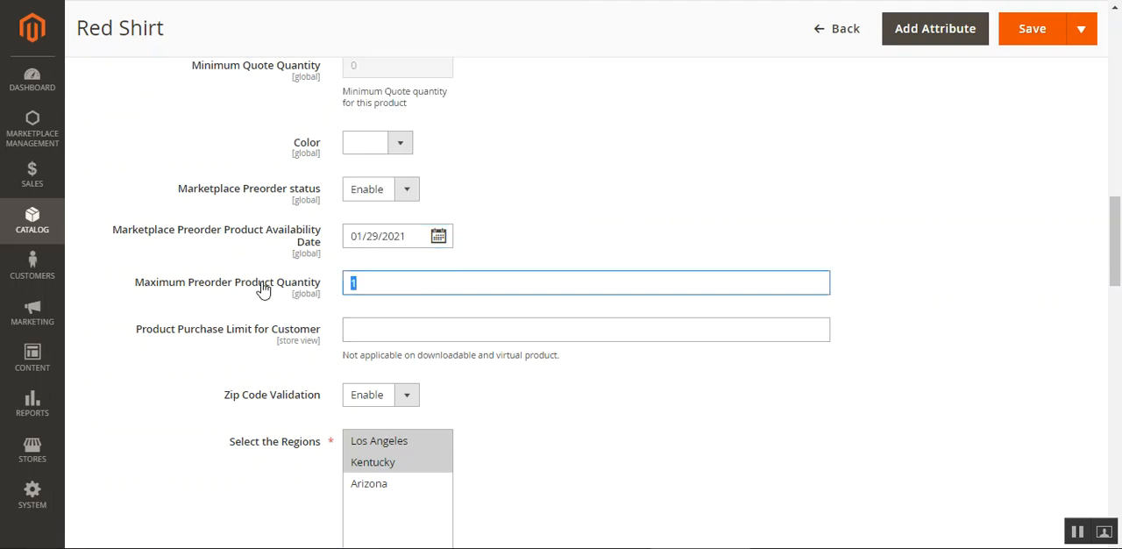
type("1")
left_click(1038, 31)
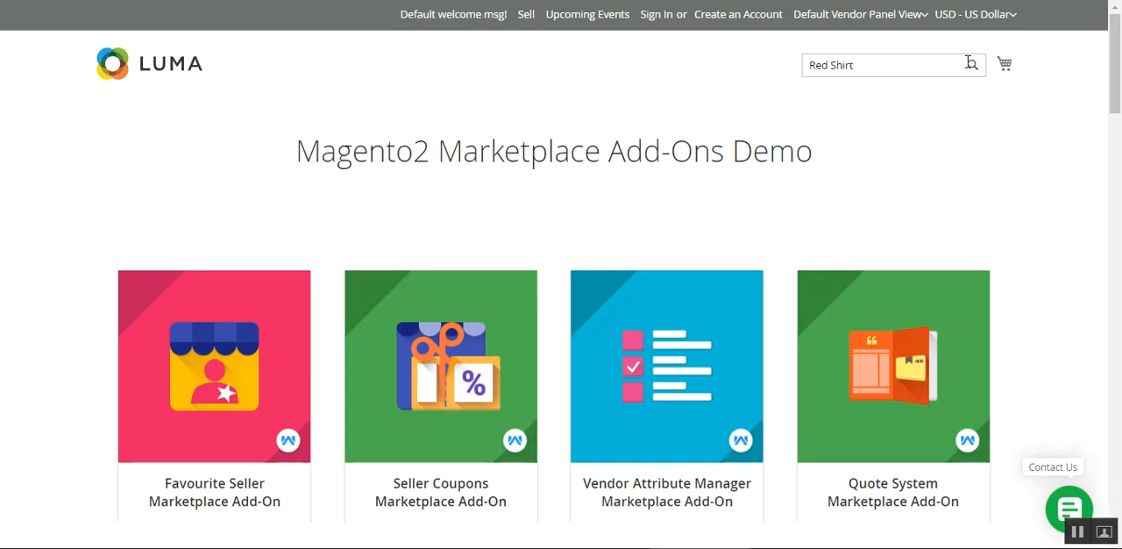
Switch to the Luma storefront, search for Red Shirt and open its product page
left_click(971, 64)
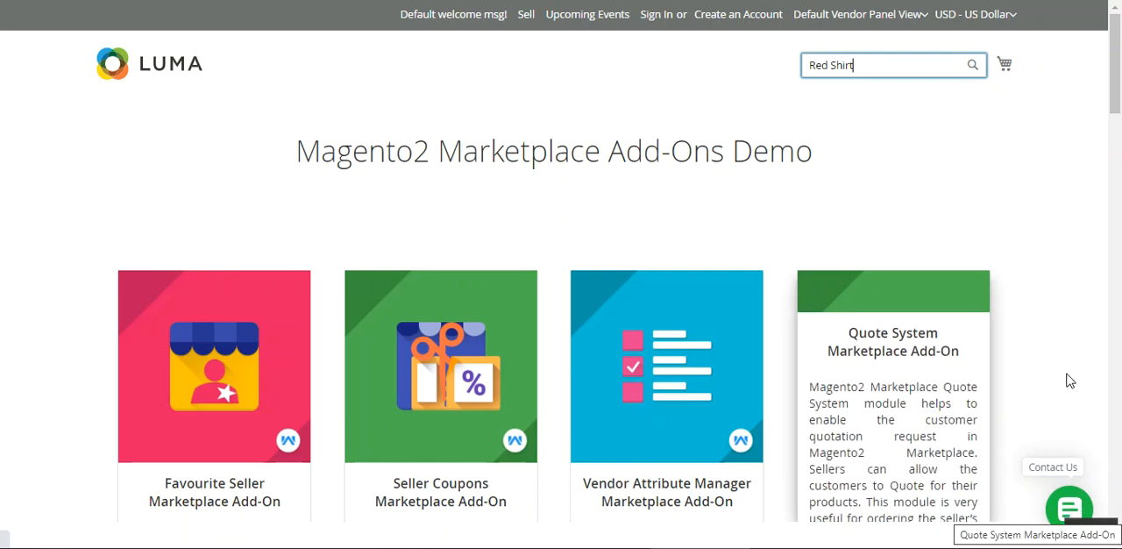
scroll(594, 441, "down", 7)
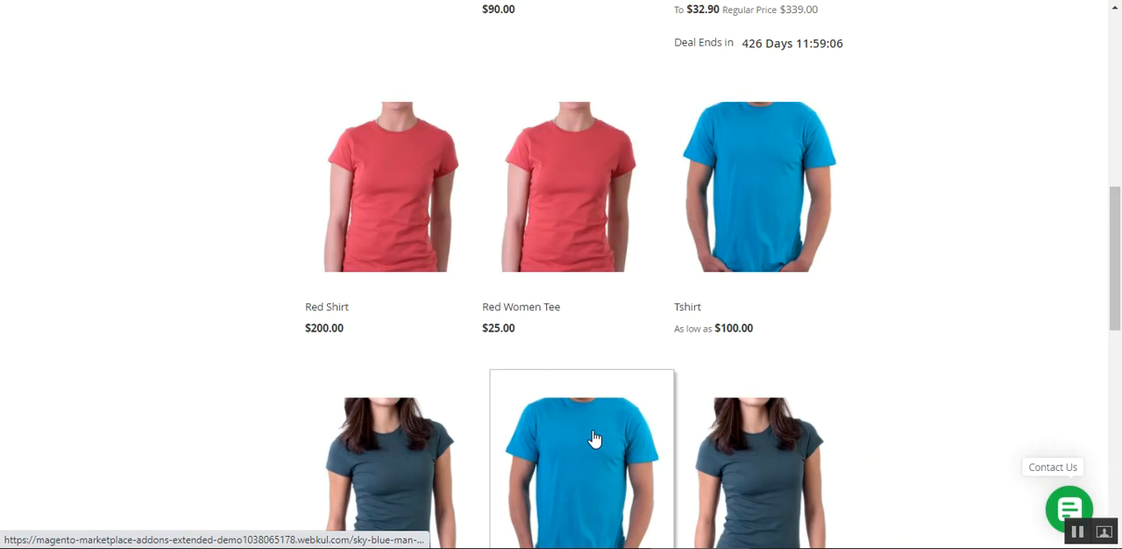
left_click(380, 263)
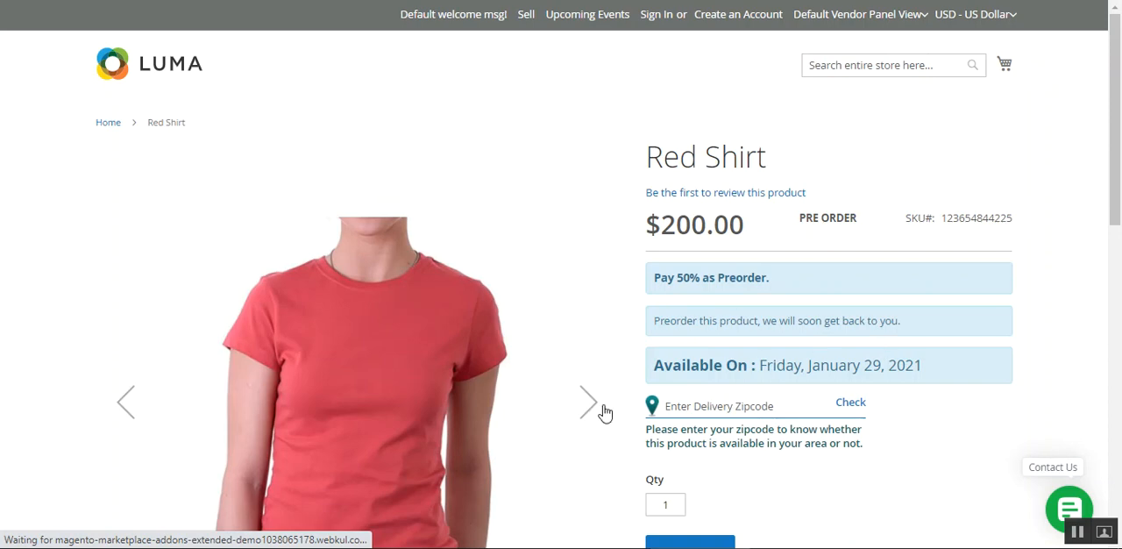
Examine the Red Shirt's preorder payment, message and availability date, and go back to the search results
scroll(529, 97, "down", 1)
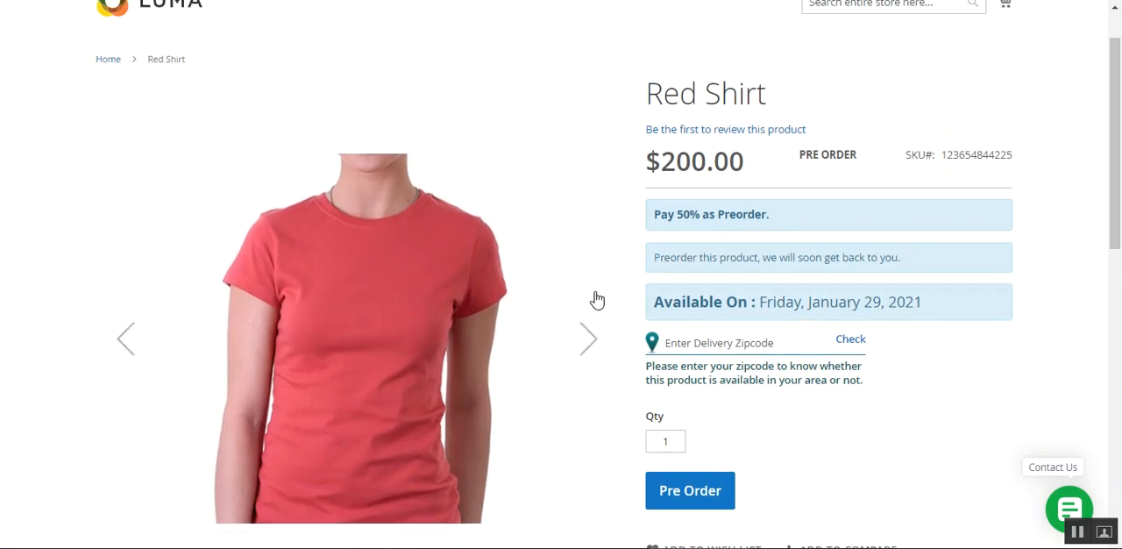
key("alt+Left")
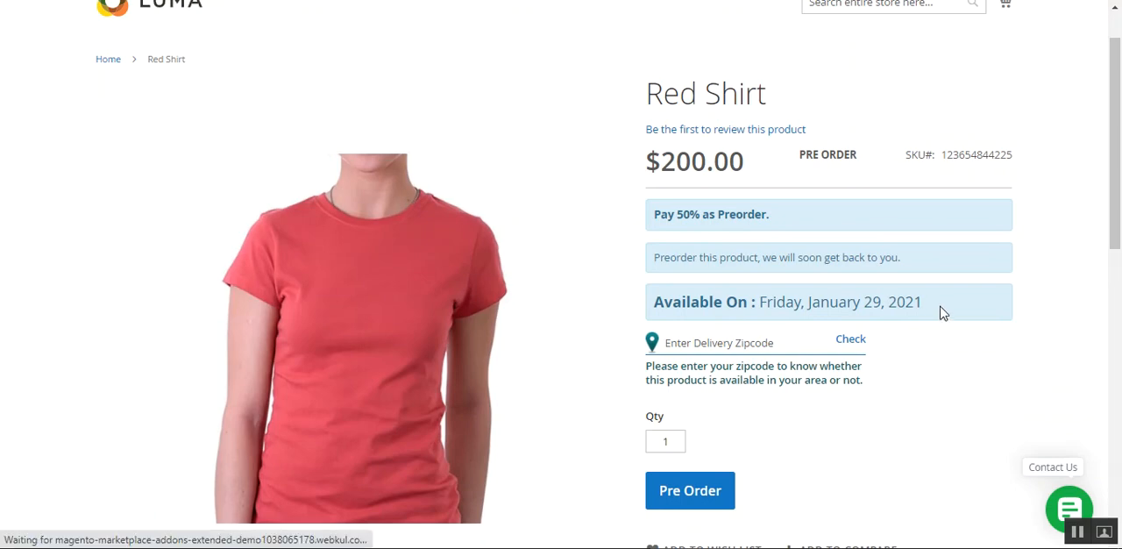
scroll(495, 377, "up", 2)
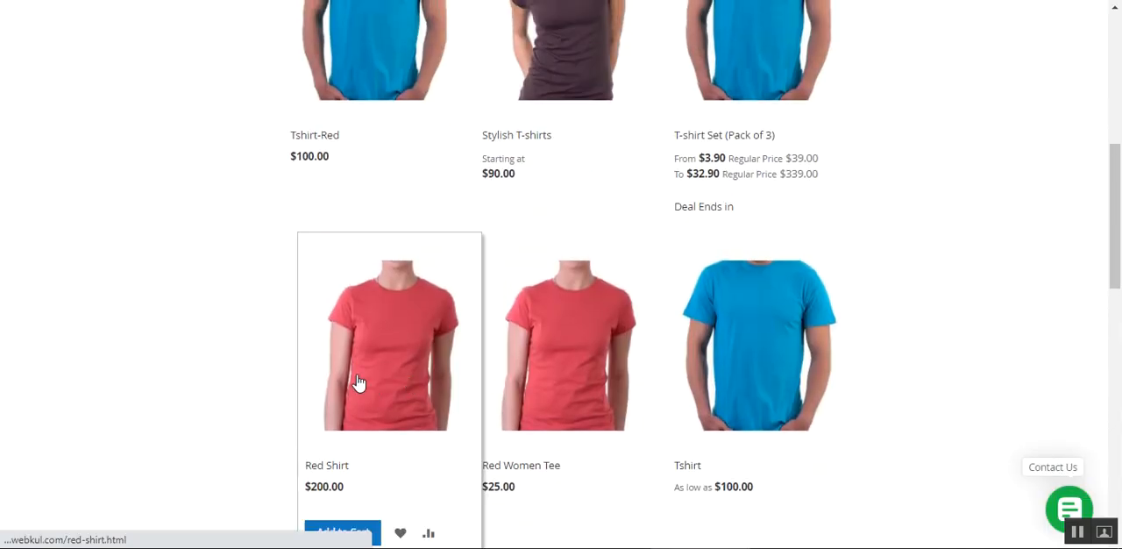
scroll(409, 391, "down", 1)
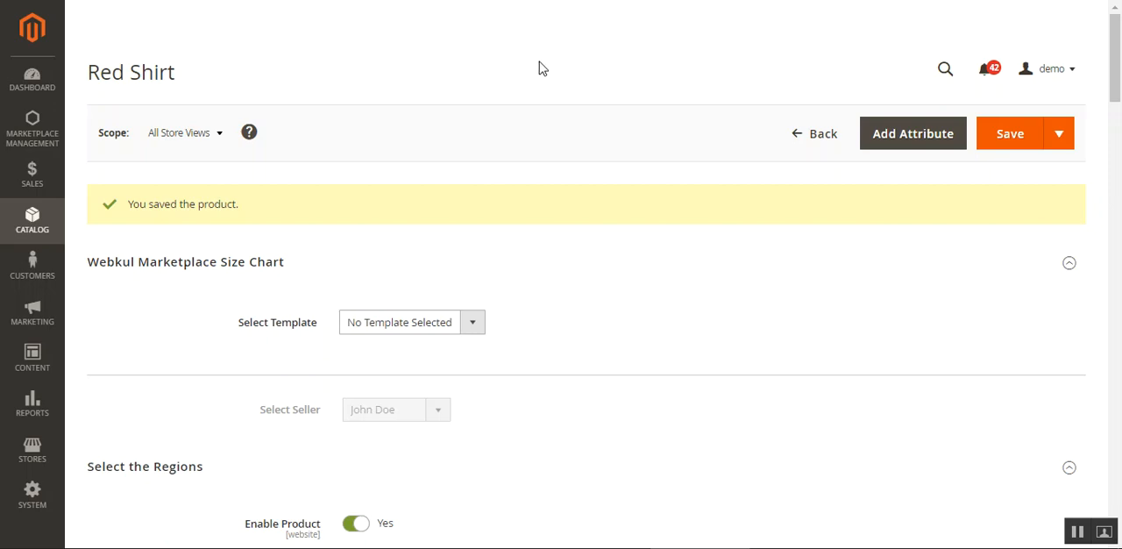
Open the View Preorder List page in the Magento admin and check which bulk actions it offers
left_click(31, 138)
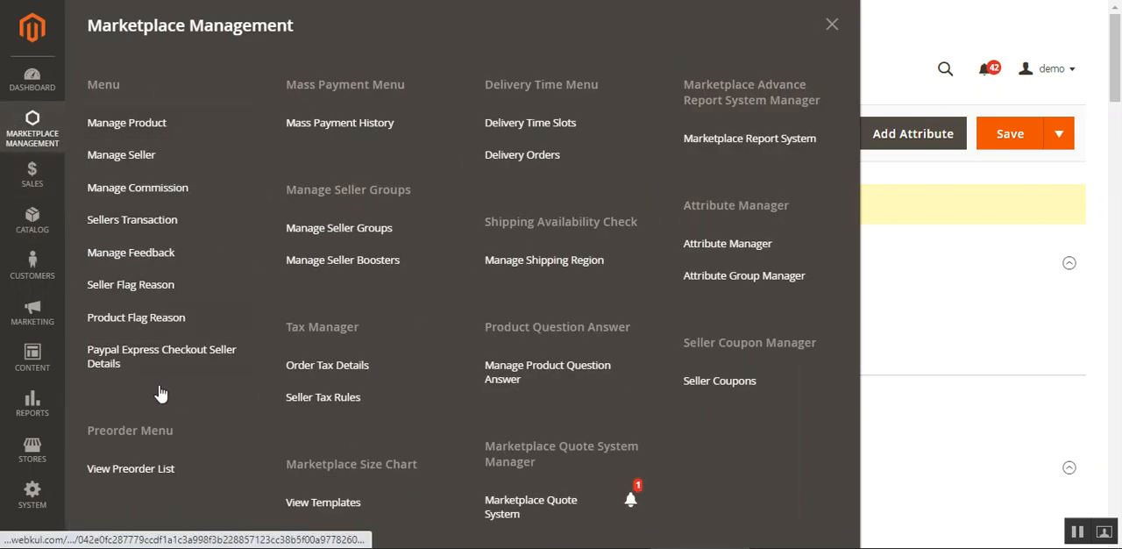
left_click(145, 473)
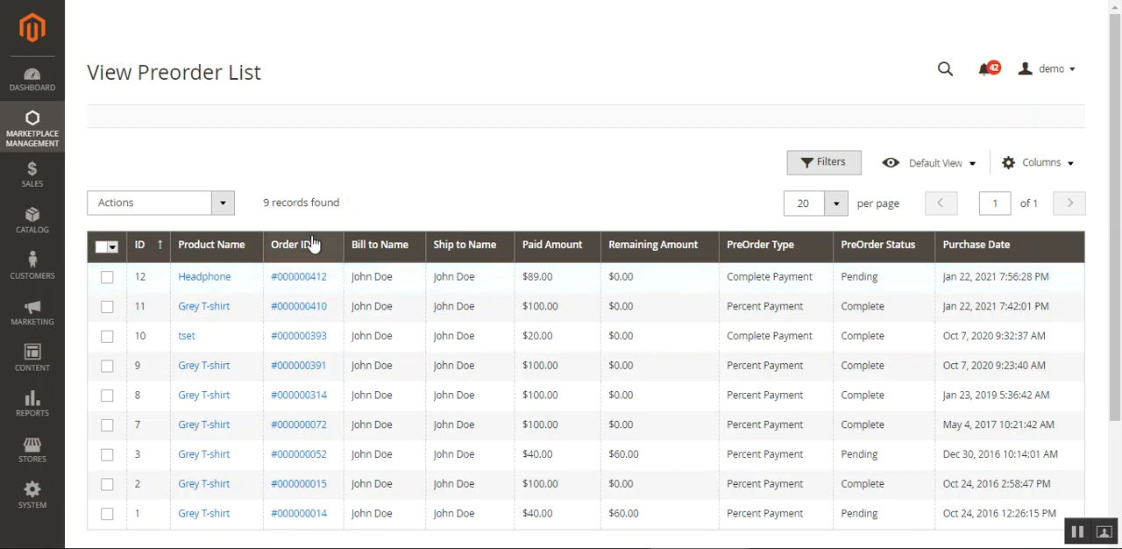
left_click(222, 202)
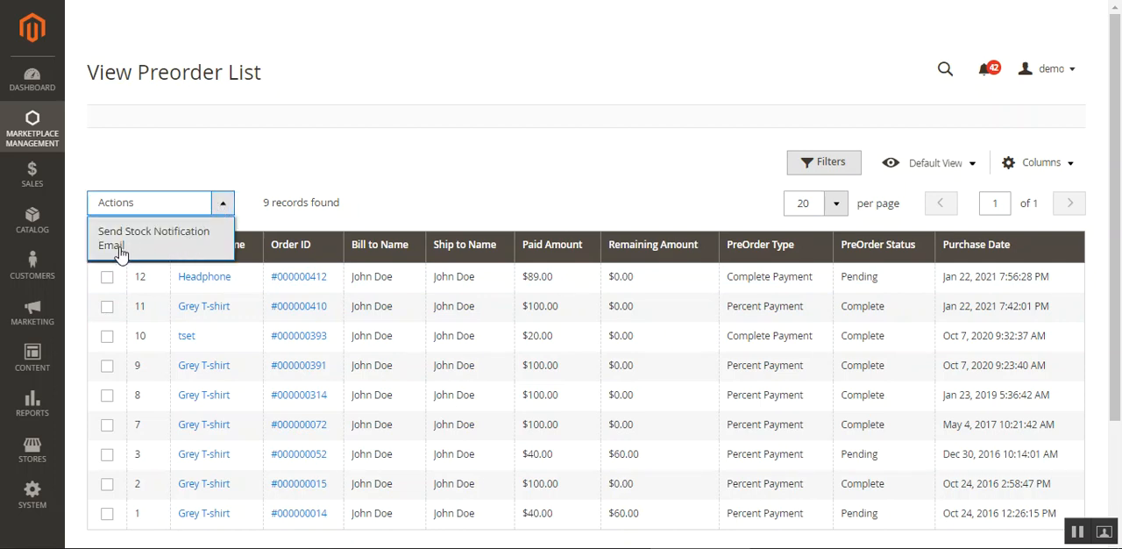
left_click(407, 173)
Select all preorders in the list
left_click(107, 276)
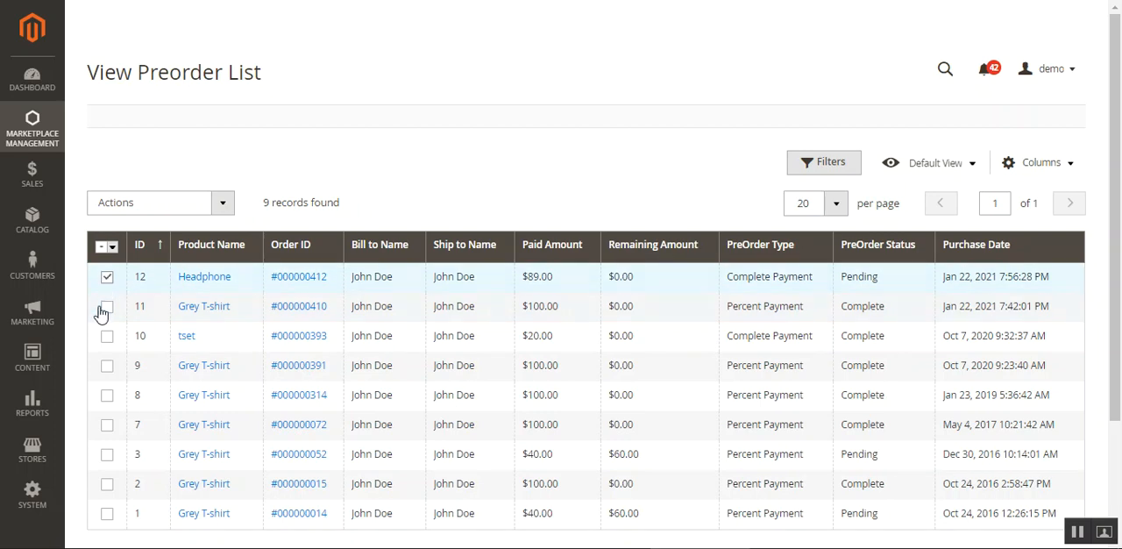
left_click(107, 306)
left_click(107, 335)
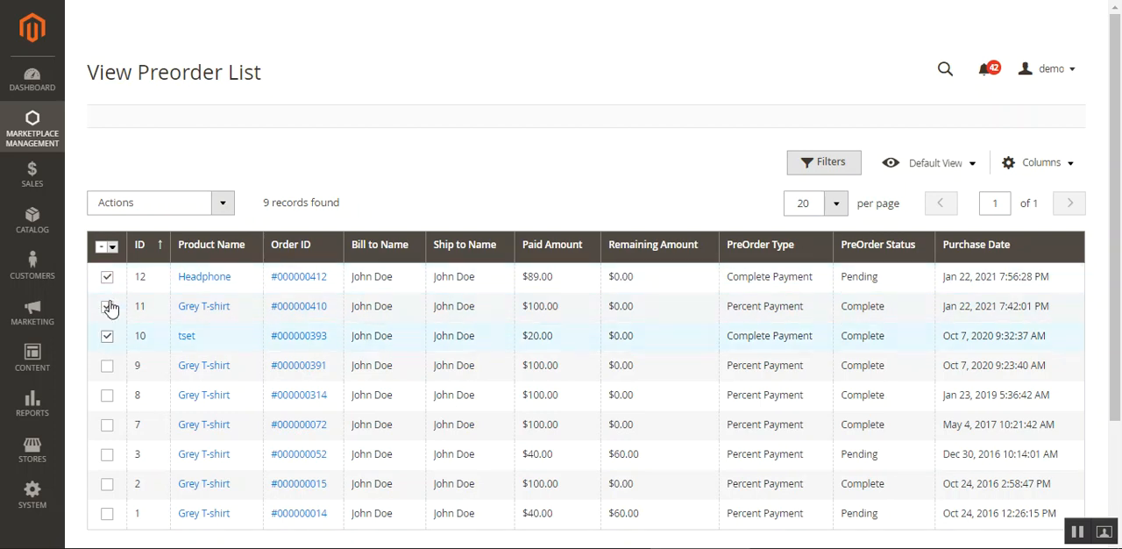
left_click(102, 247)
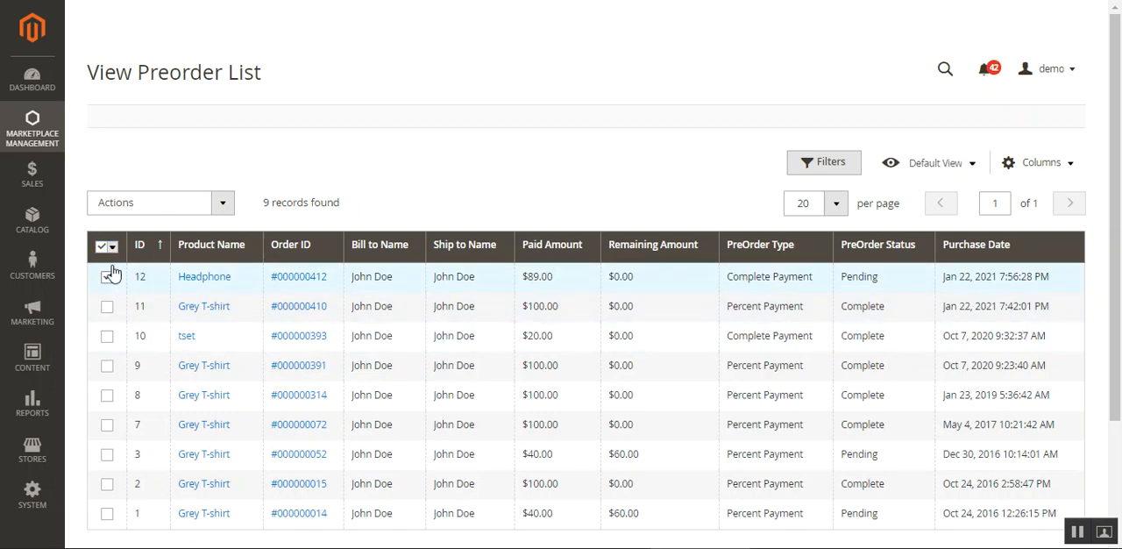
left_click(112, 246)
left_click(126, 277)
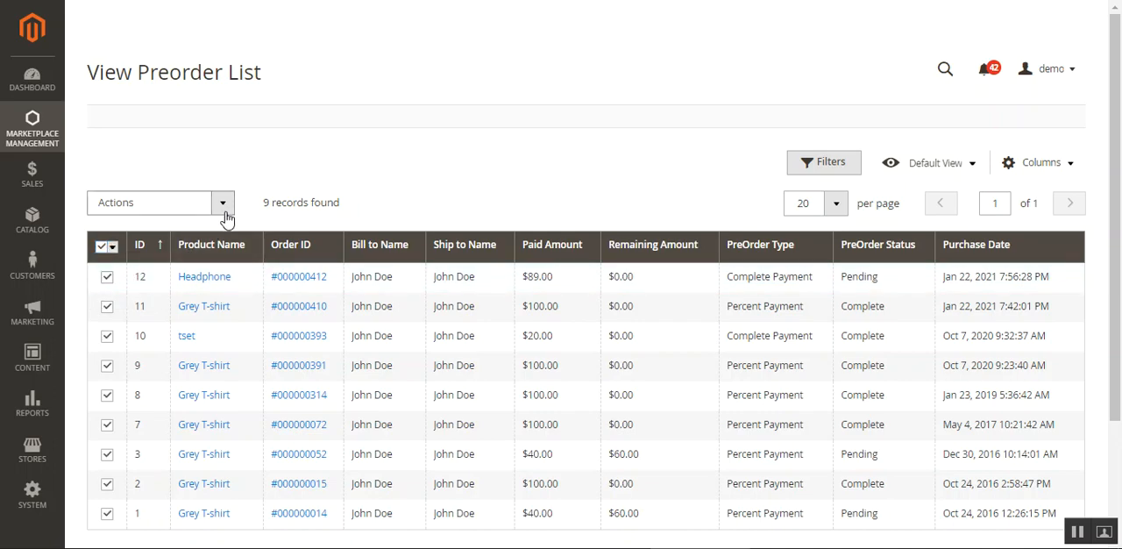
Start sending the stock notification email for the selected preorders and dismiss the confirmation
left_click(222, 209)
left_click(189, 246)
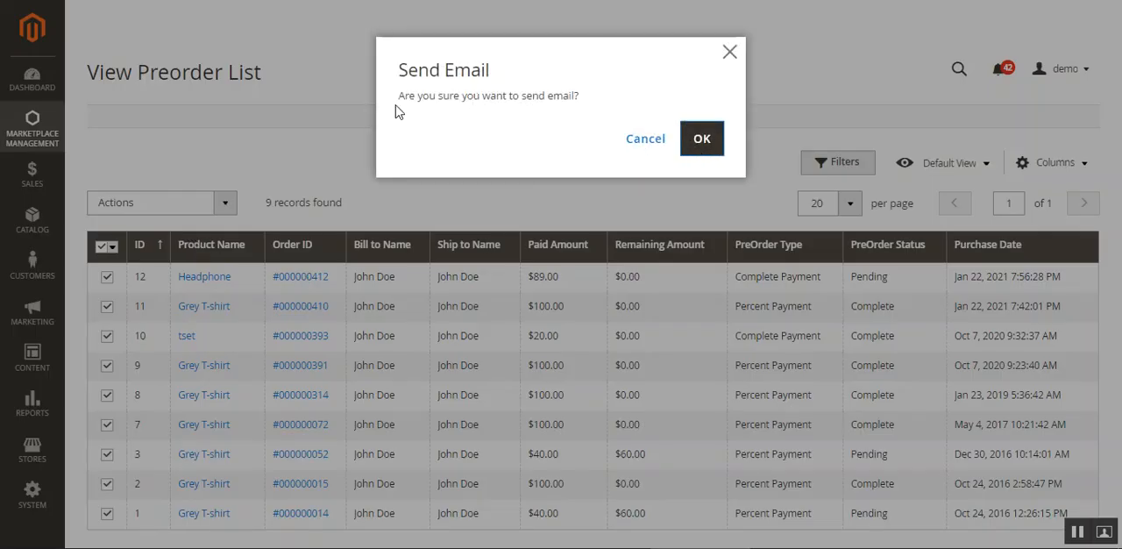
left_click(731, 53)
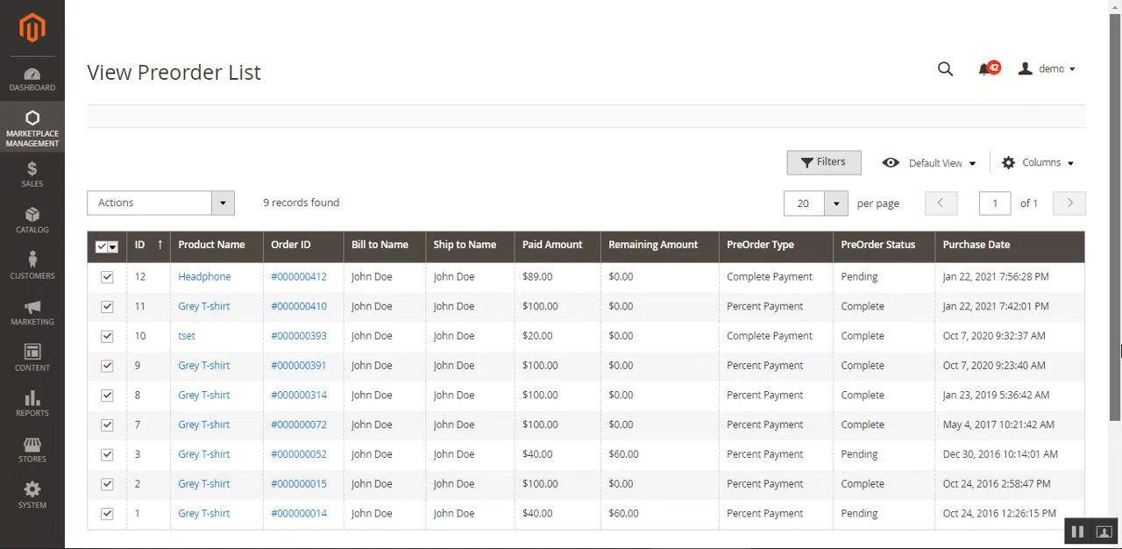
scroll(1116, 401, "down", 2)
scroll(1116, 402, "up", 2)
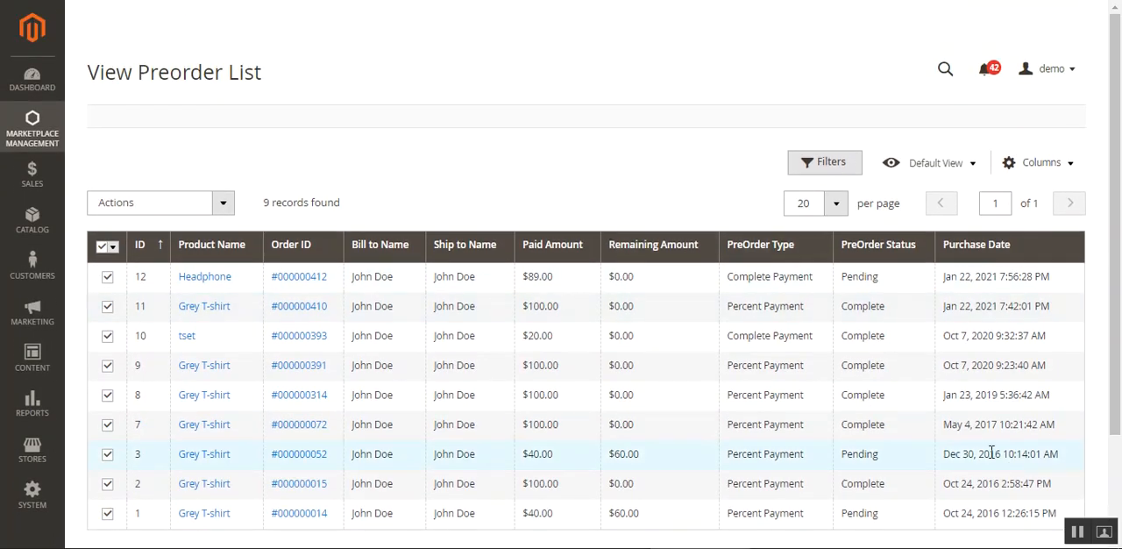
scroll(1008, 451, "down", 2)
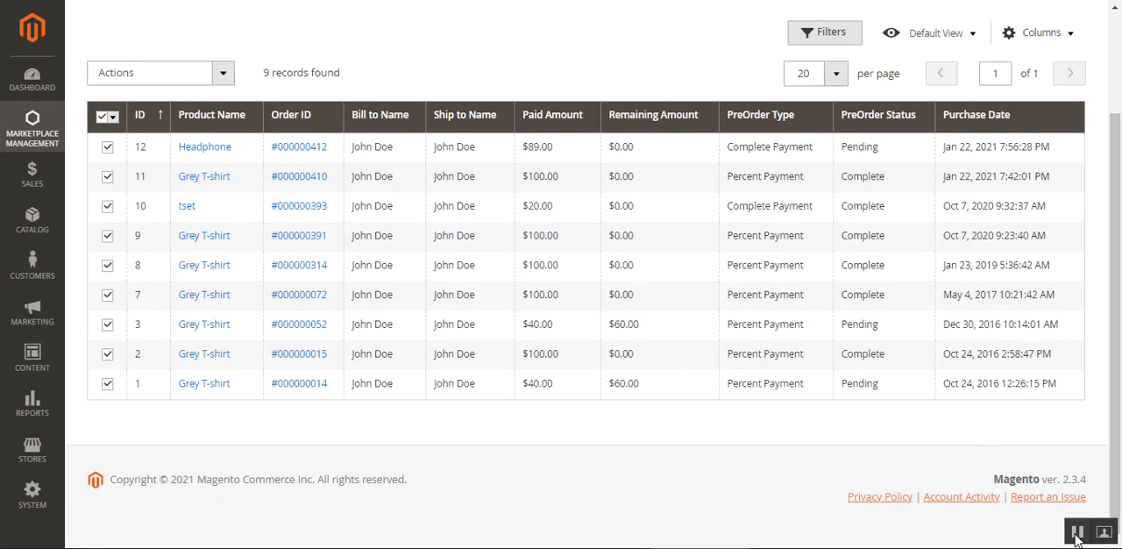